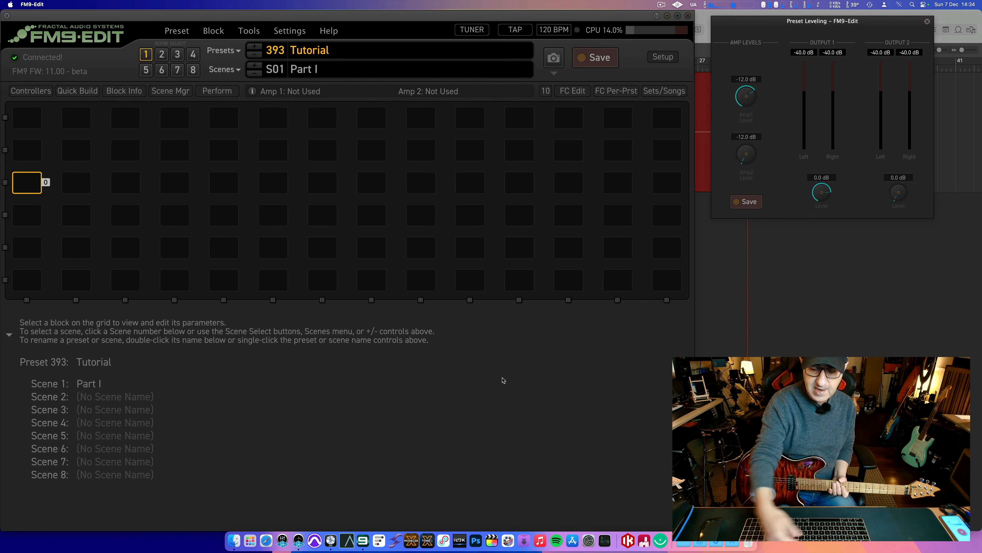
Check the preset's name and the first scene's name in their editable name fields
key("XF86AudioMute")
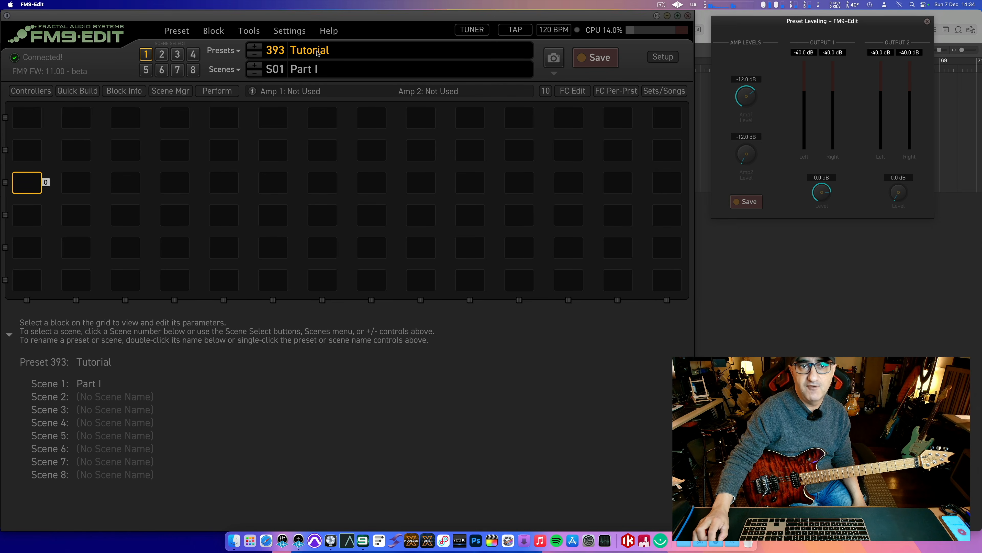
left_click(334, 51)
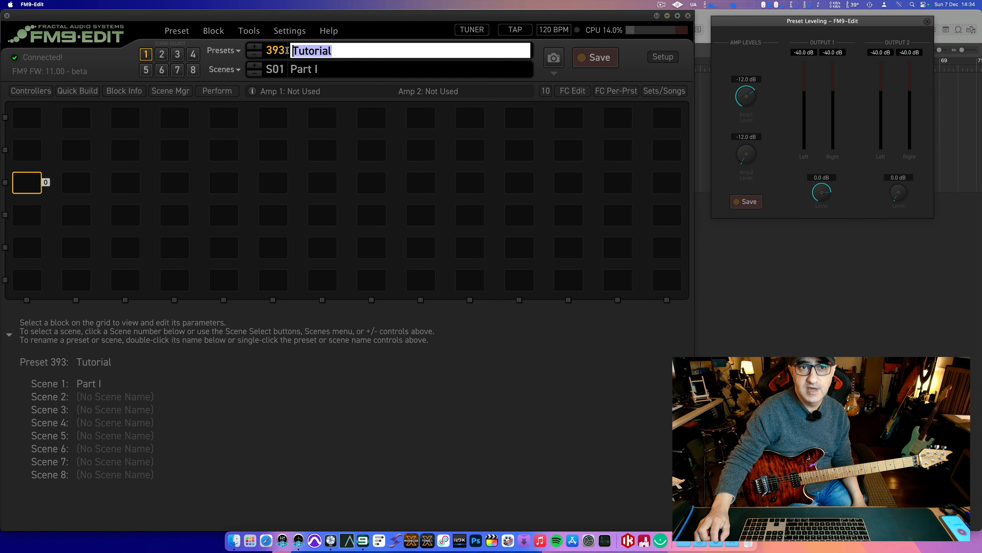
left_click(326, 70)
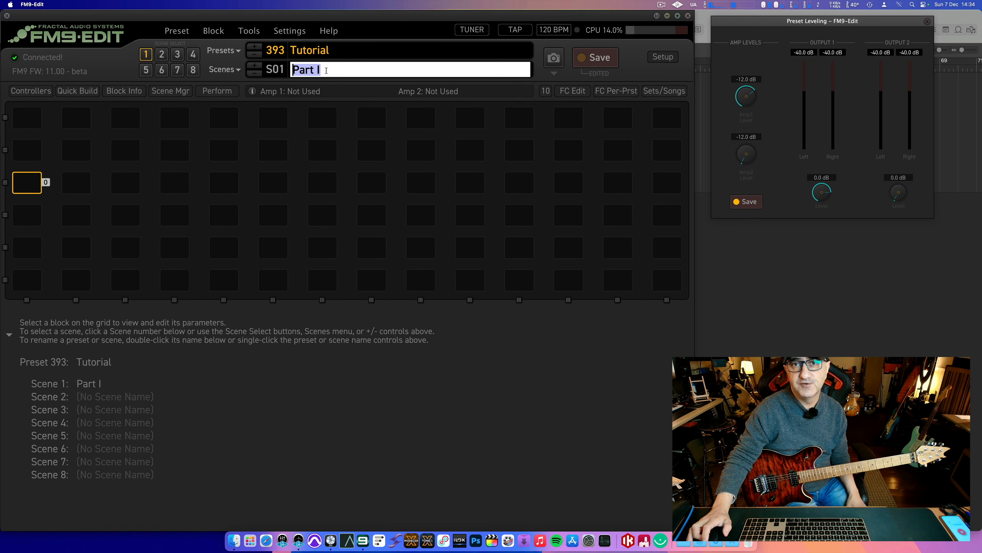
left_click(326, 71)
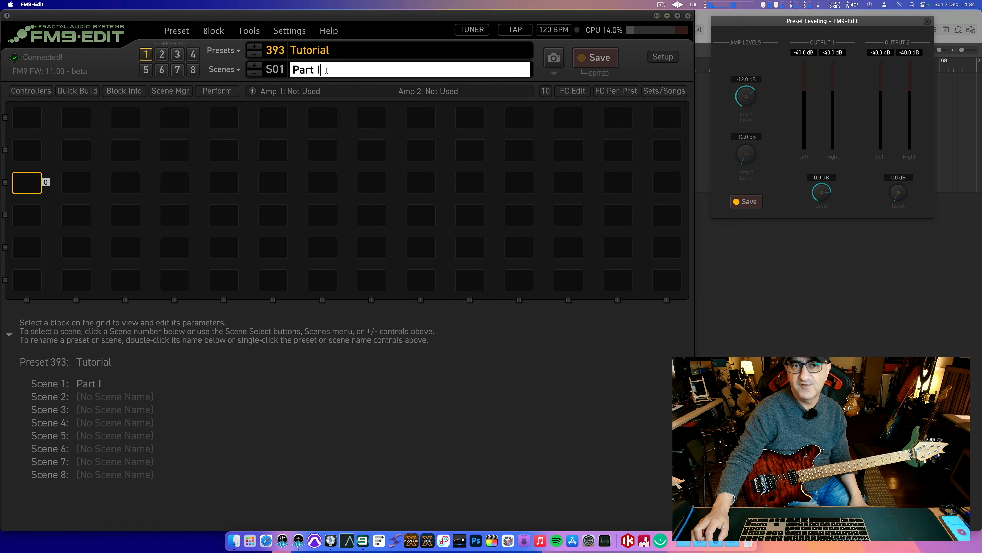
key("Return")
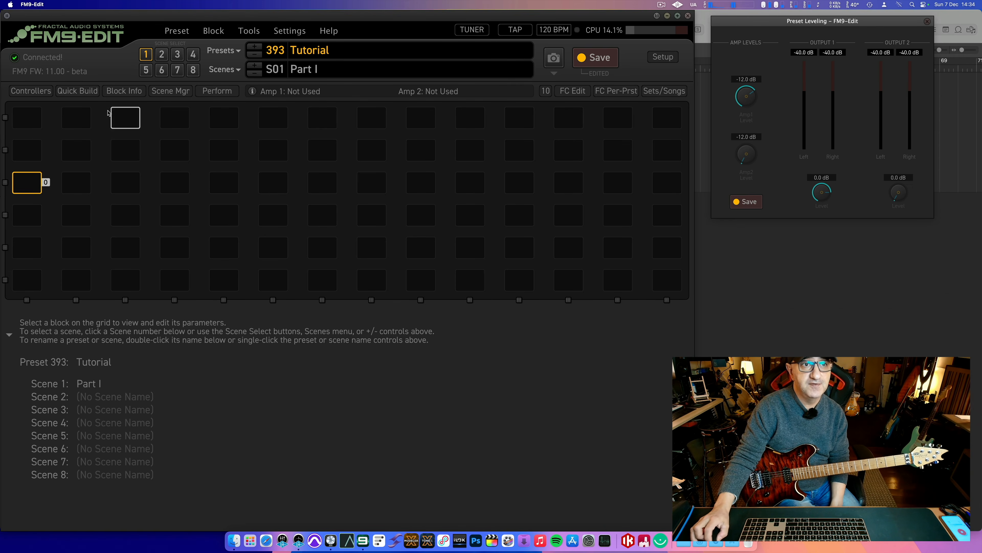
Look through the Controllers, Quick Build, Block Info, Scene Manager, Perform, footswitch editing, per-preset switch and Setlists & Songs views
left_click(37, 92)
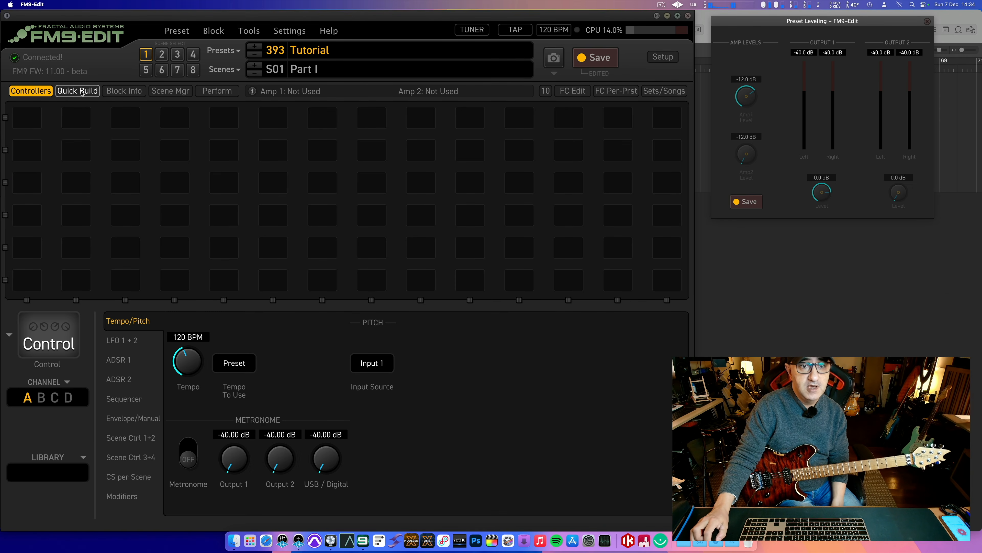
left_click(83, 92)
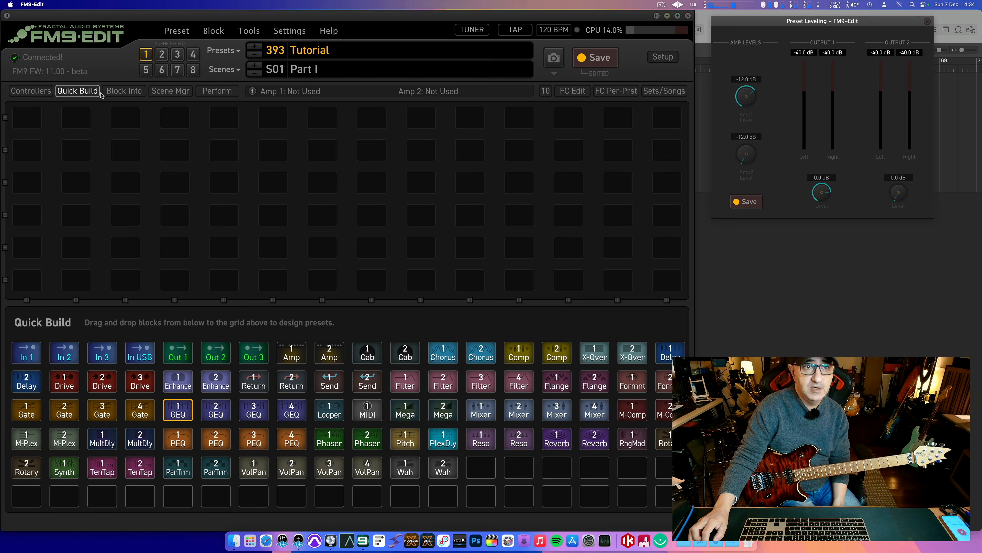
left_click(128, 92)
left_click(170, 90)
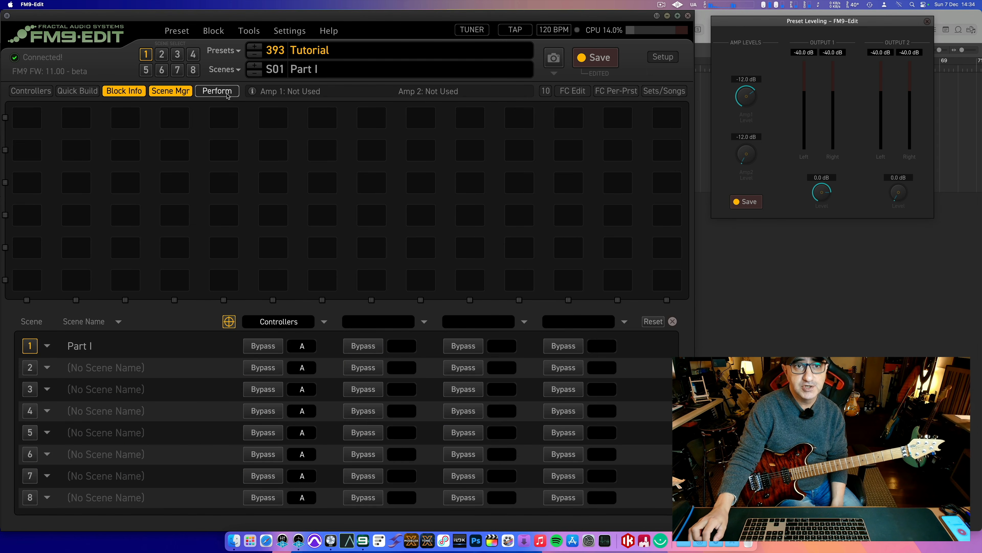
left_click(227, 94)
left_click(570, 92)
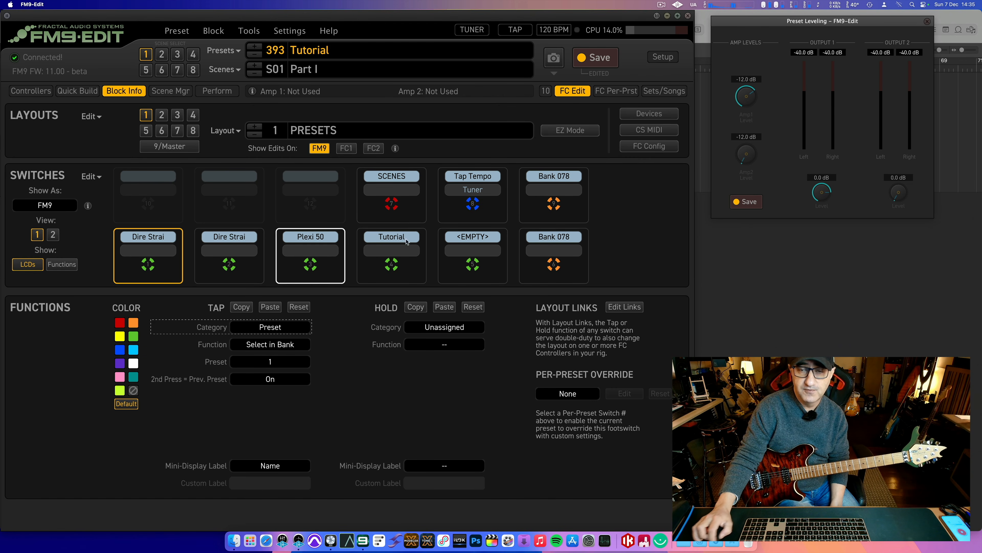
left_click(616, 90)
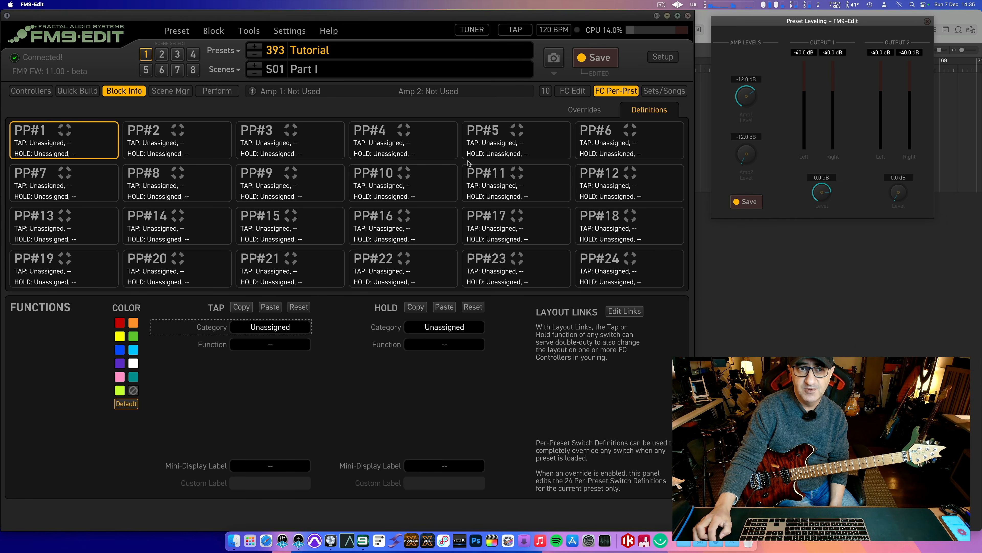
left_click(665, 93)
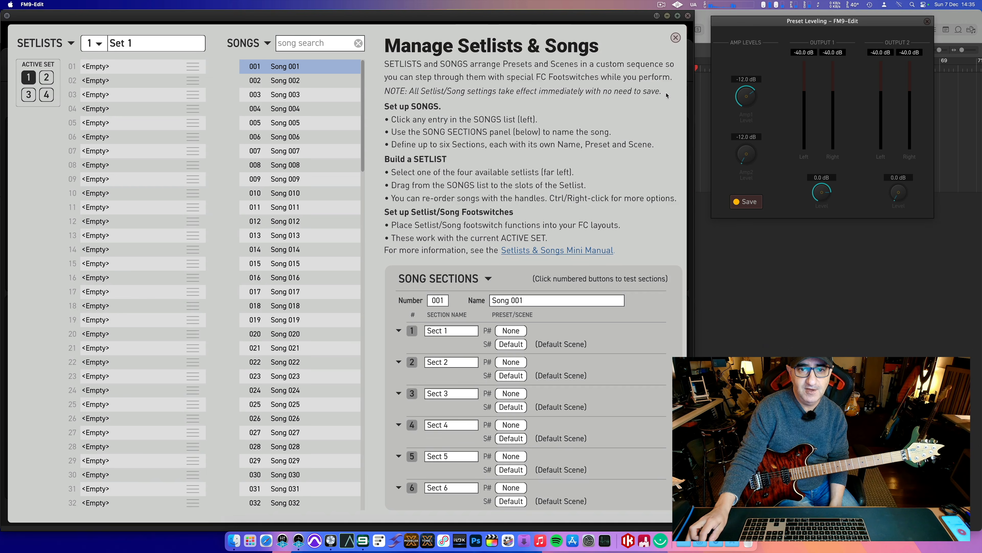
left_click(675, 38)
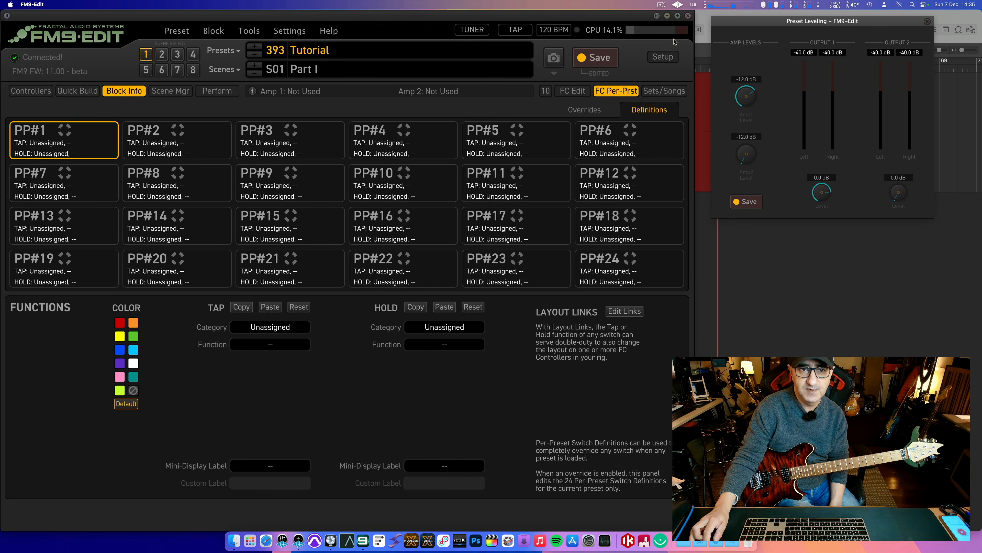
Using Quick Build, place In 1 in the first column and Out 1 in the twelfth column of the grid's third row
left_click(83, 92)
left_click(125, 93)
left_click(82, 92)
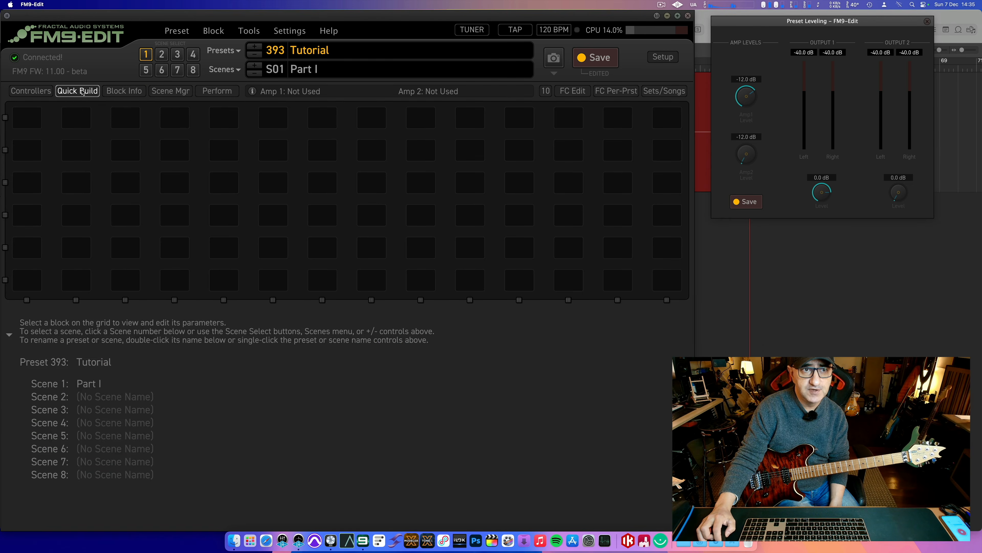
left_click(83, 92)
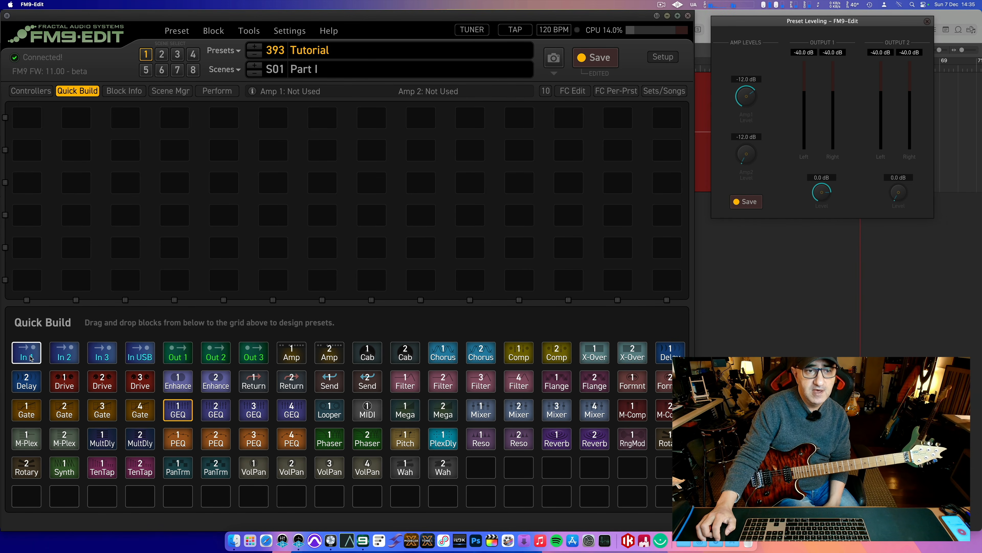
left_click_drag(31, 359, 26, 190)
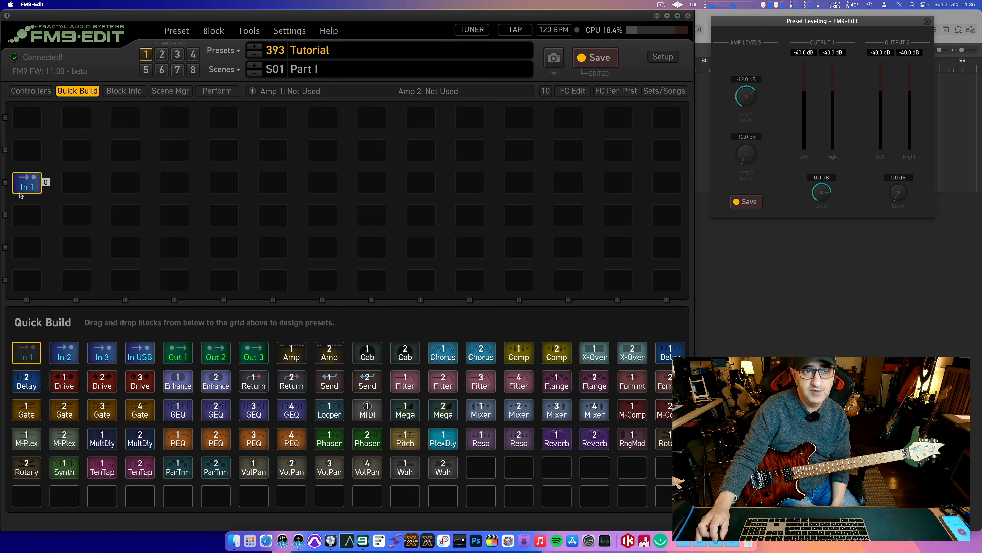
left_click_drag(182, 355, 576, 189)
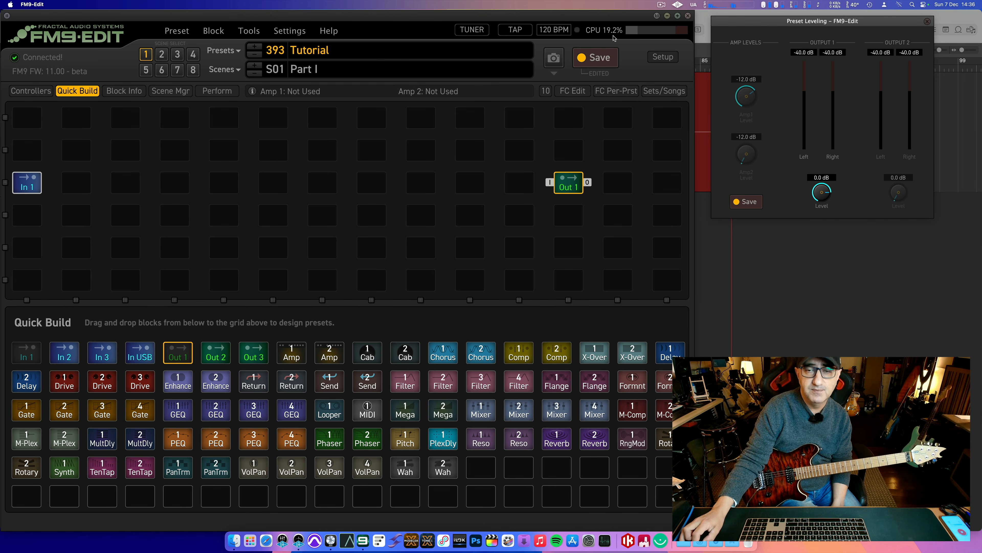
Place Amp 1 in the sixth column and Cab 1 directly after it in the grid's third row
mouse_move(46, 186)
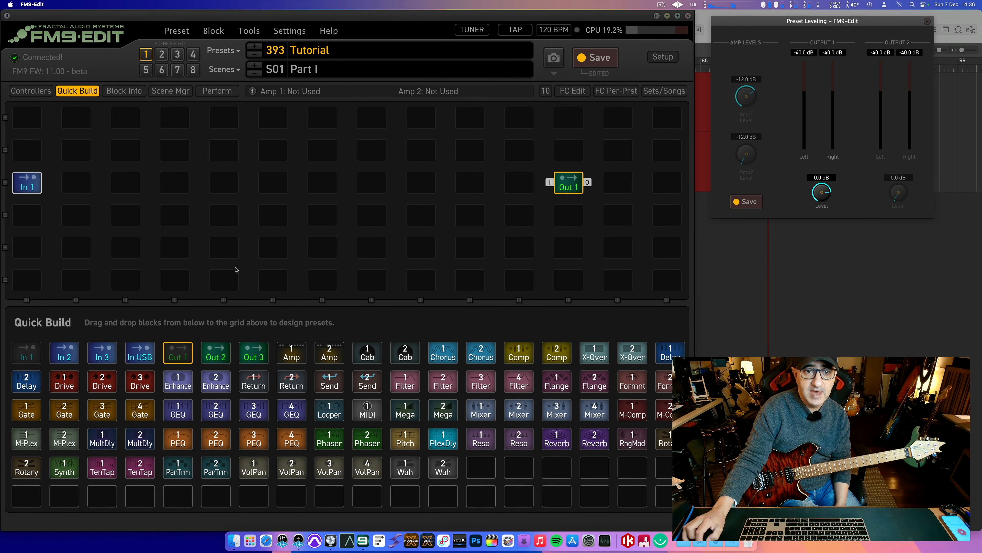
left_click(292, 346)
left_click_drag(293, 350, 277, 188)
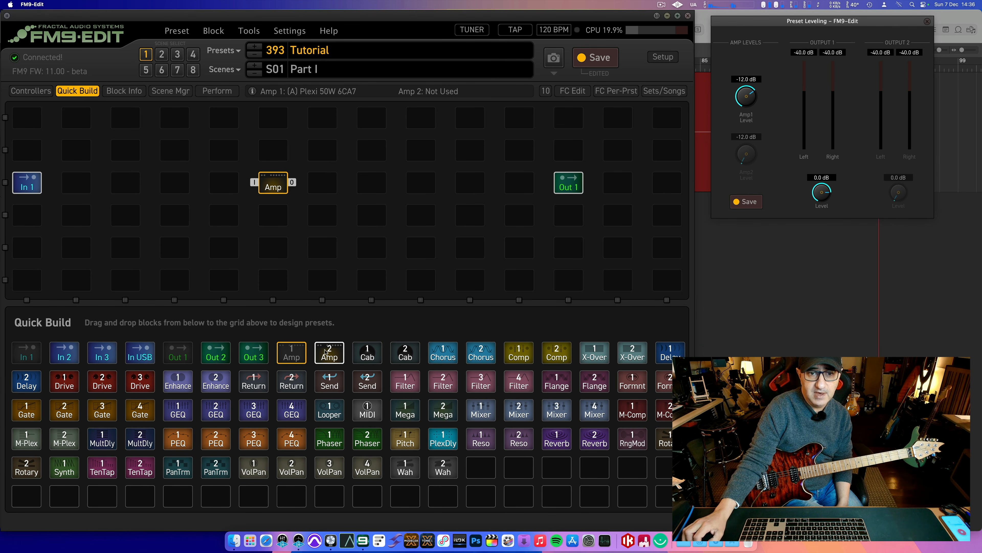
left_click_drag(368, 355, 327, 191)
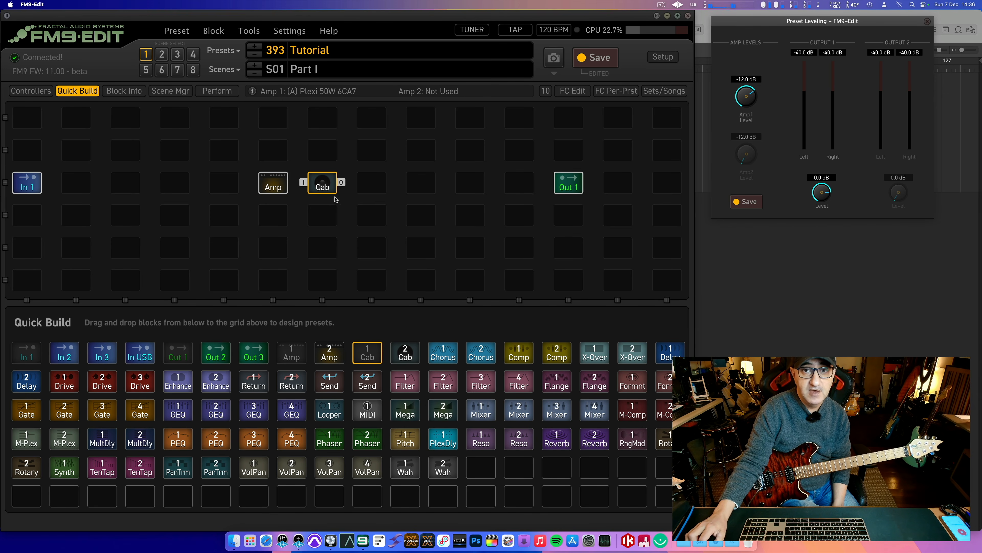
Close Quick Build and show the Amp block's tone parameters
left_click(270, 186)
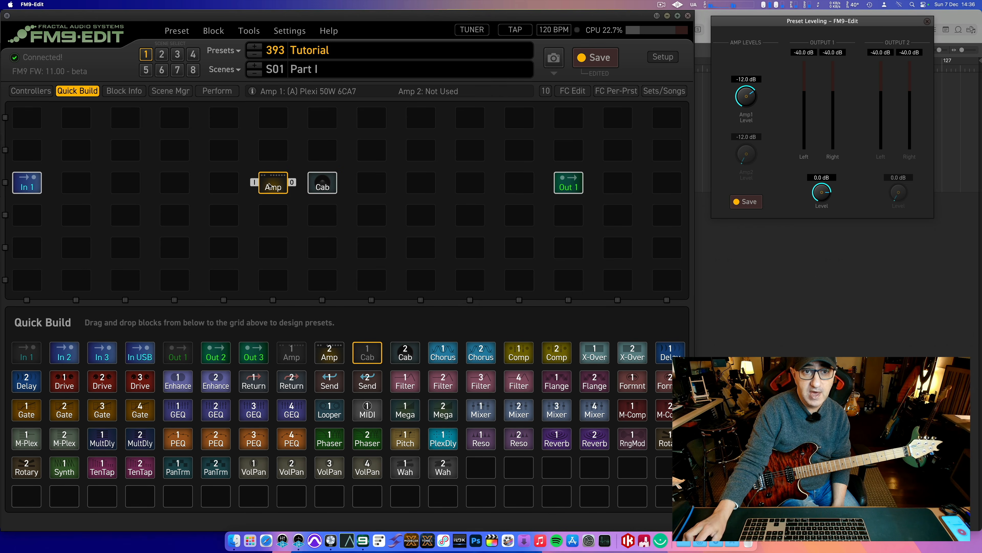
left_click(82, 93)
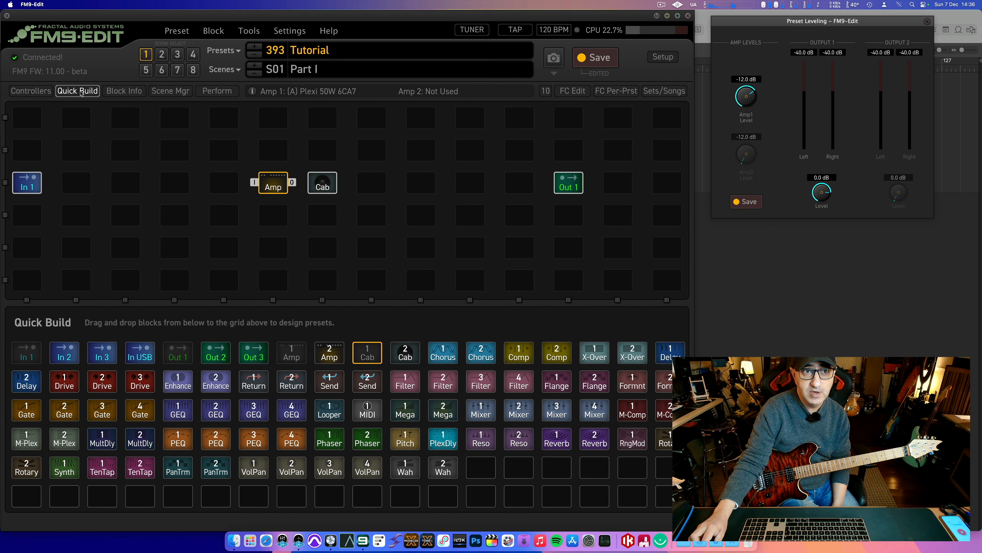
left_click(38, 92)
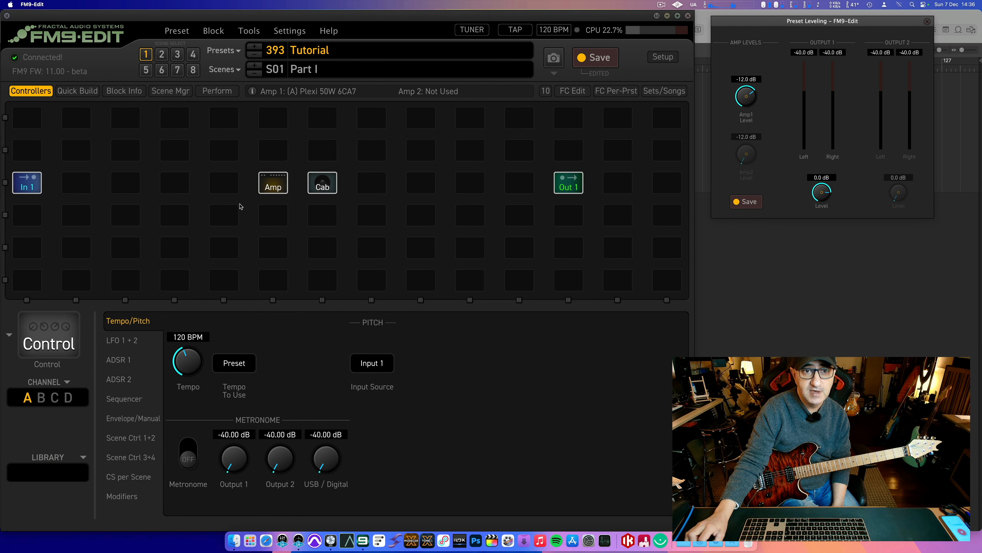
left_click(272, 187)
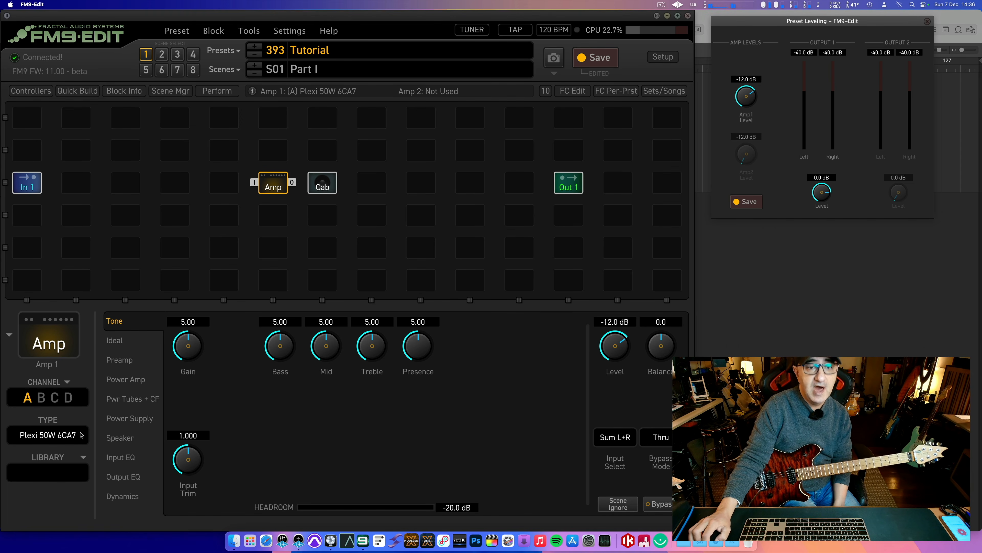
Set the Cab block's type to Dyna-Cab and move Cab 1's microphone to position 4.54 and distance 4.63 cm
left_click(320, 189)
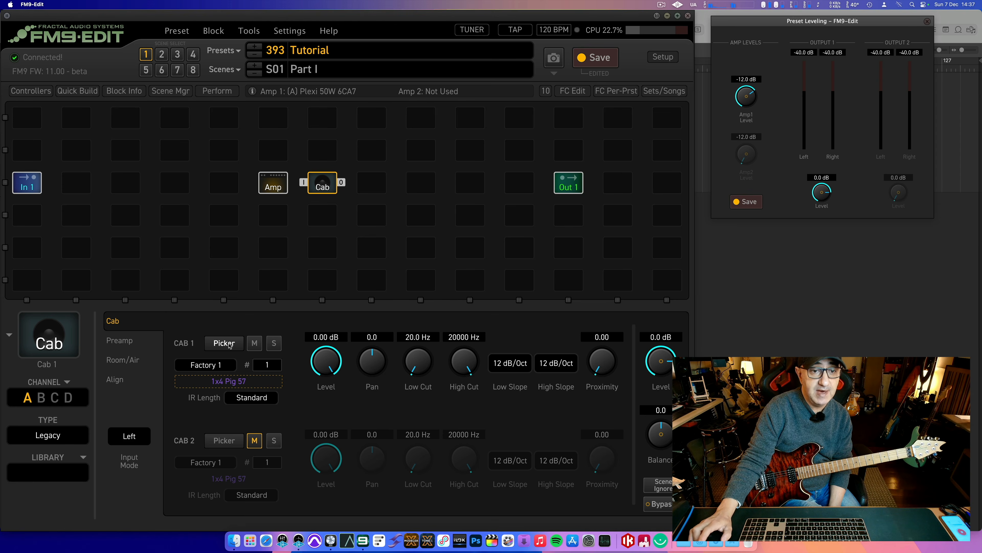
left_click(63, 435)
left_click(57, 449)
mouse_move(269, 415)
left_mouse_down()
mouse_move(238, 419)
mouse_move(265, 411)
left_mouse_up()
Switch the Cab block's type to Legacy and search Cab 1's impulse responses for "Brit 4x12"
left_click(61, 442)
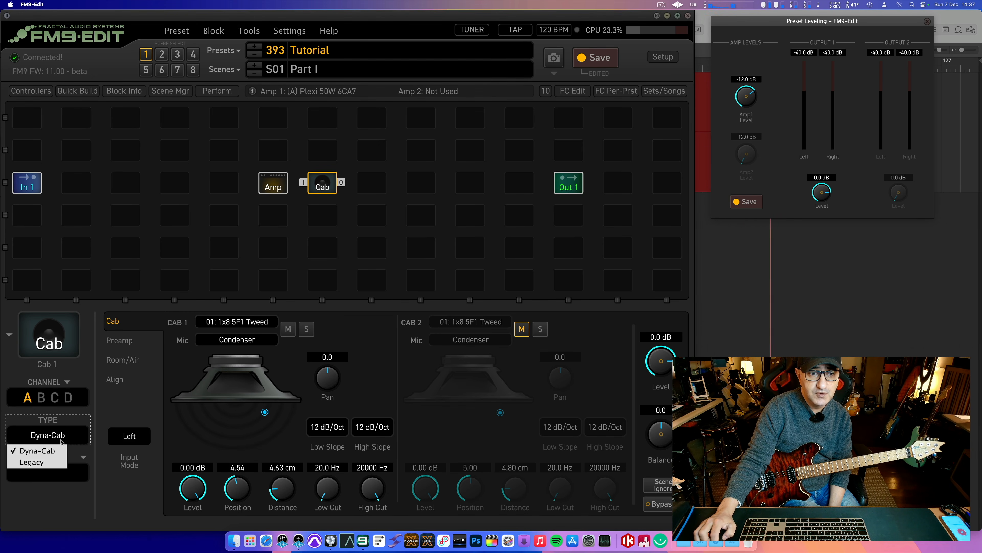
left_click(58, 462)
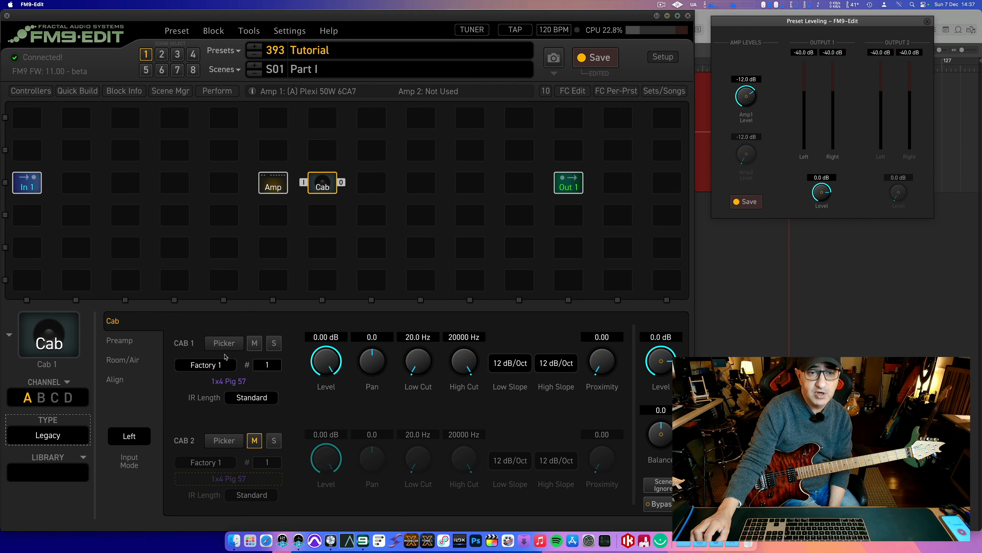
left_click(225, 342)
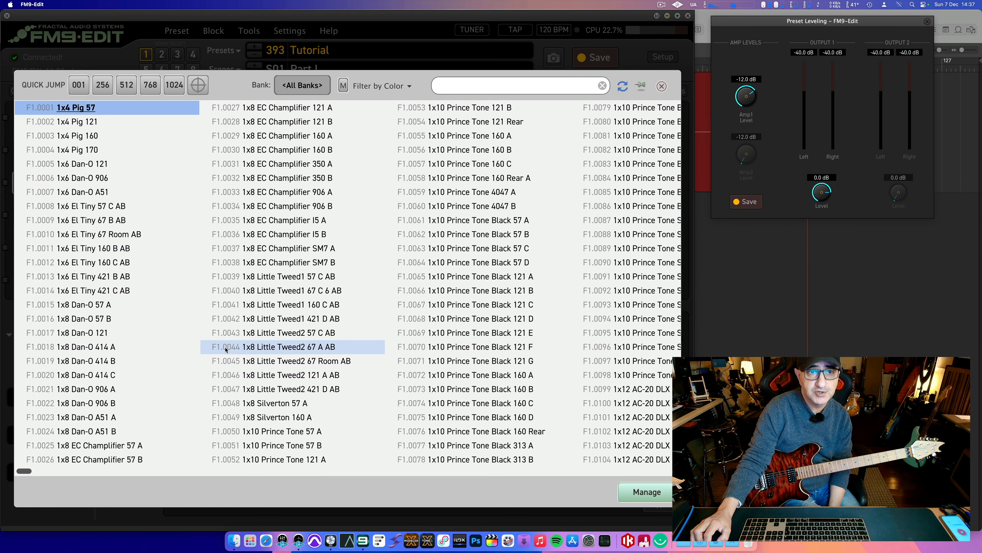
left_click(476, 89)
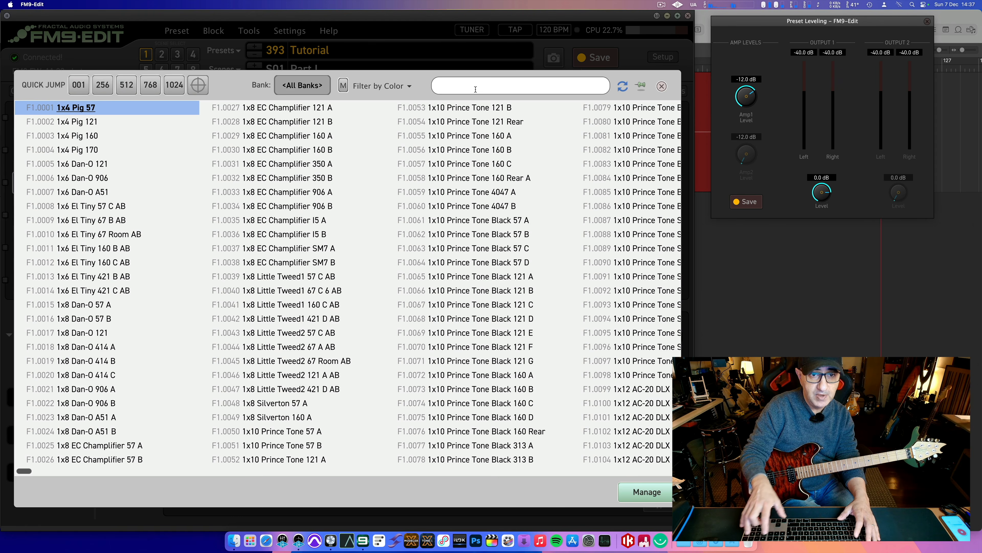
type("B")
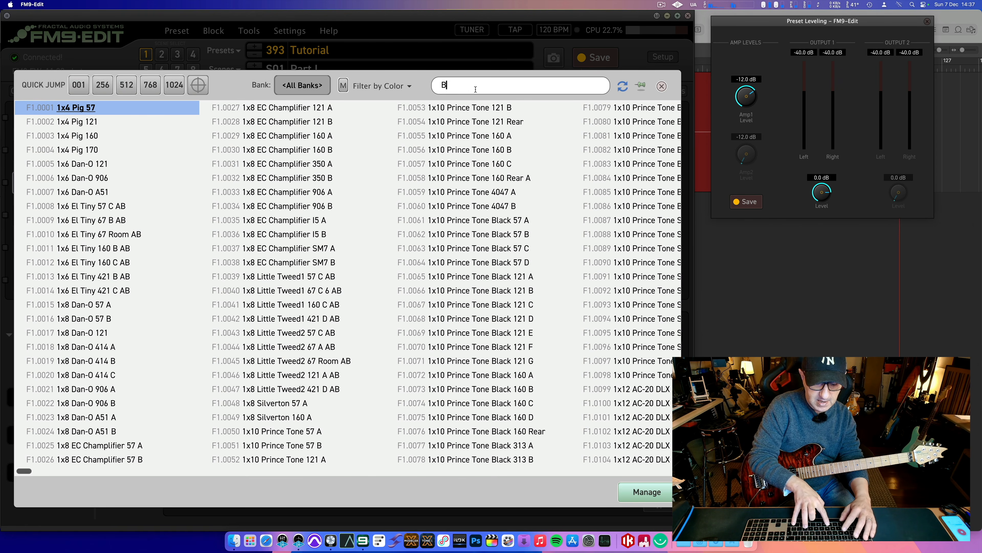
type("rit 4x12")
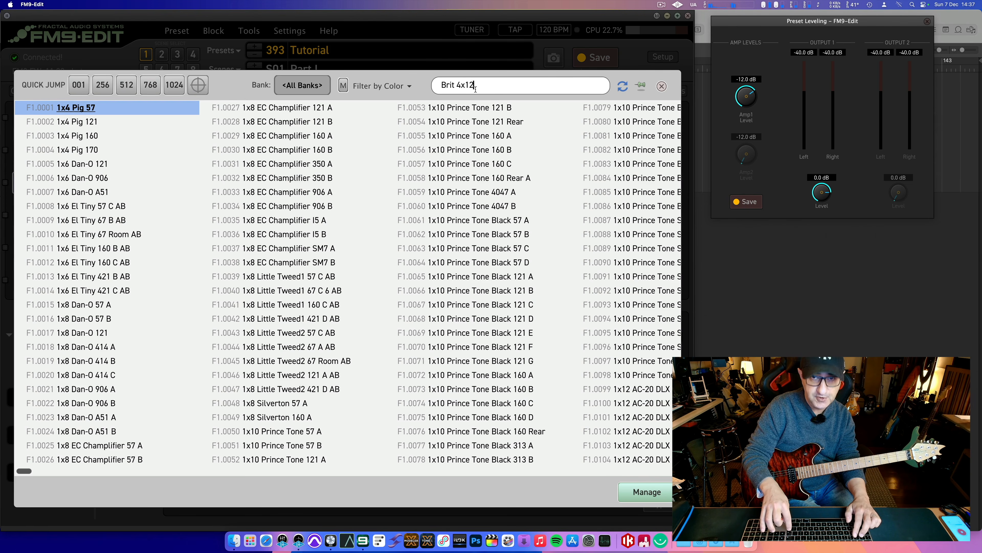
key("Return")
Shorten the impulse response search to "4x12", browse the matches and leave the list without choosing one
left_click(454, 85)
left_click_drag(456, 85, 450, 84)
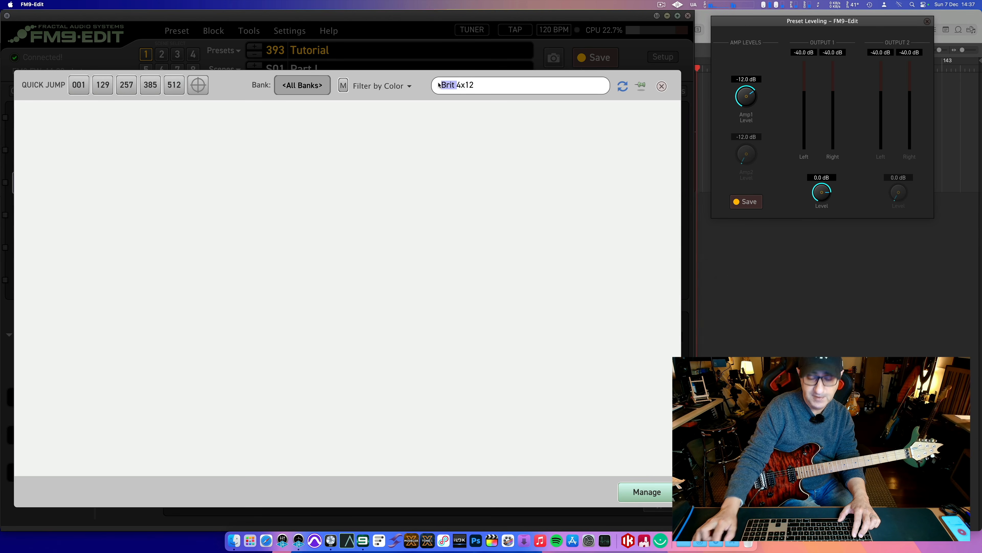
key("BackSpace")
key("Return")
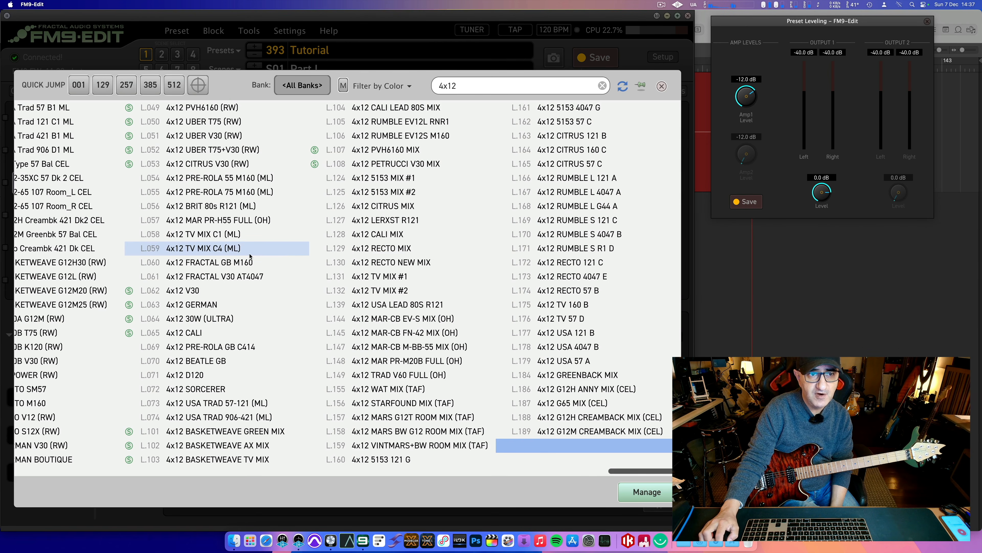
left_click(662, 86)
Switch the Cab block's type back to Dyna-Cab and choose 4x12 1960TV as Cab 1's cabinet
left_click(57, 438)
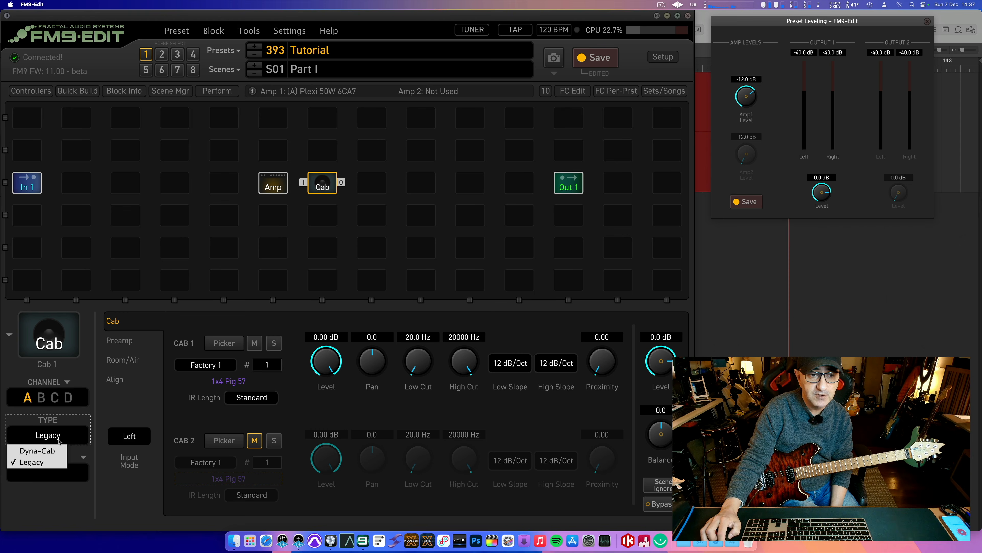
left_click(37, 450)
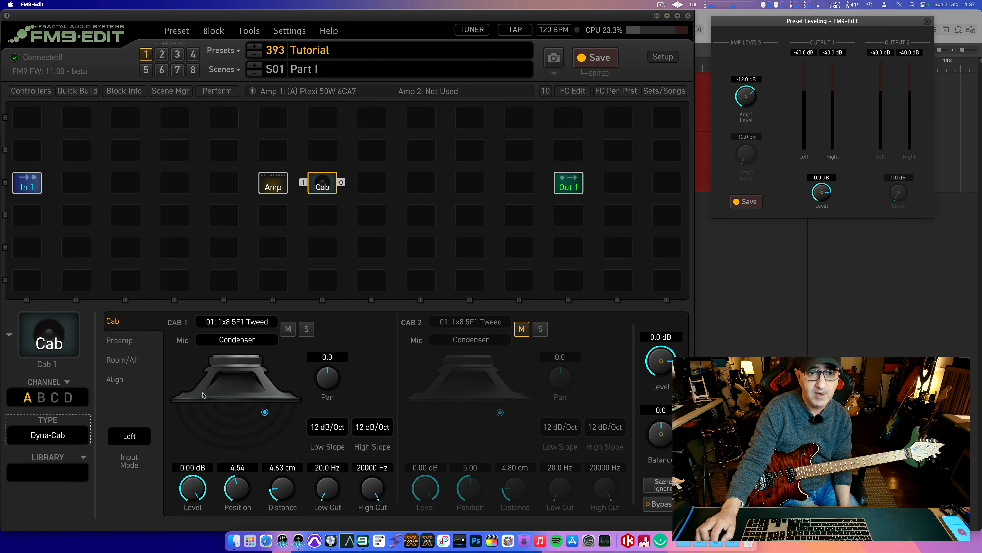
left_click(241, 323)
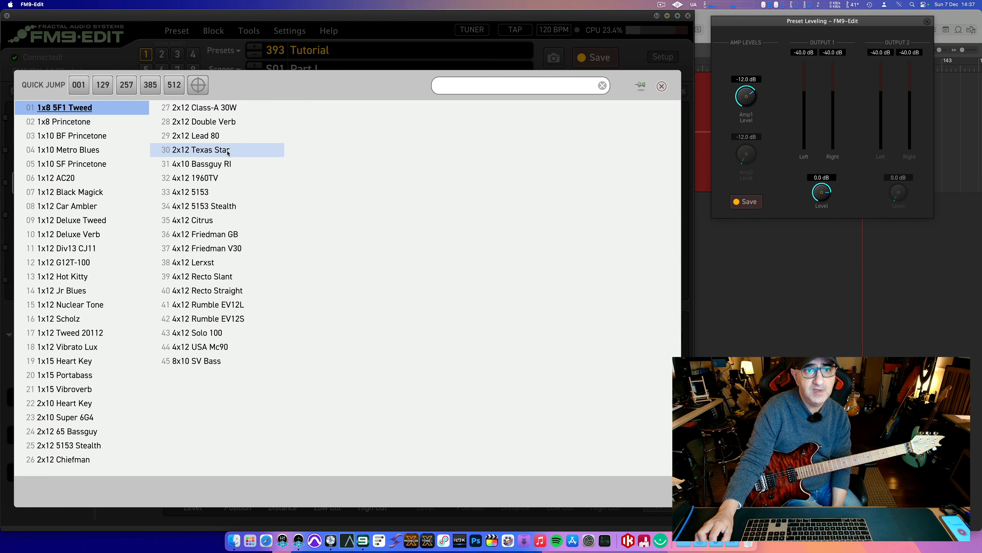
left_click(225, 179)
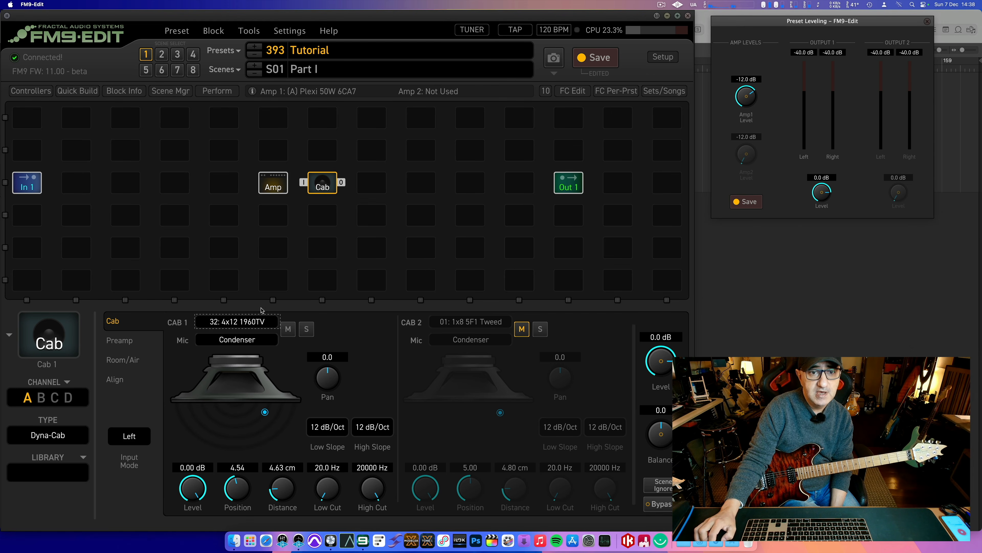
Set Cab 1's microphone to Dynamic 1 and move it to position 3.47 and distance 0.00 cm
left_click(242, 339)
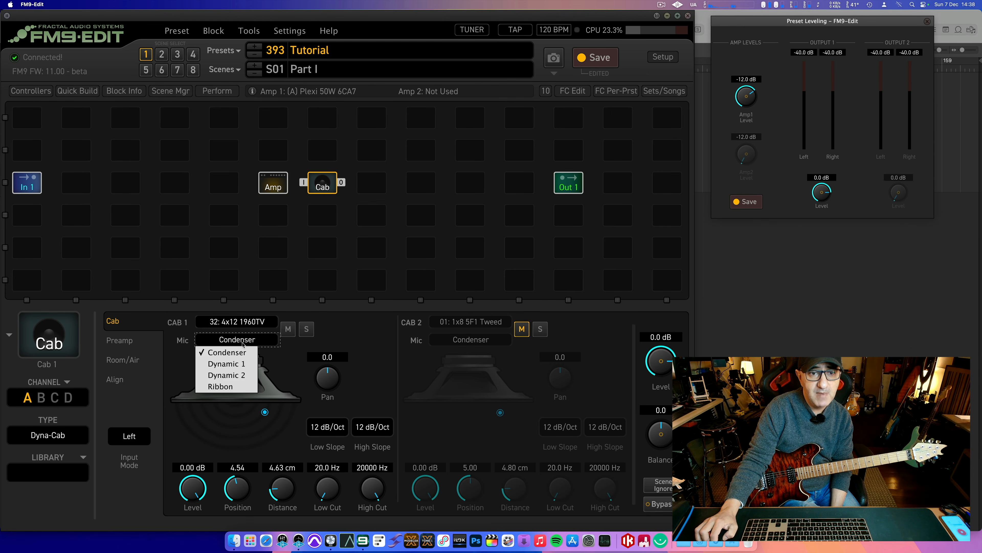
left_click(239, 364)
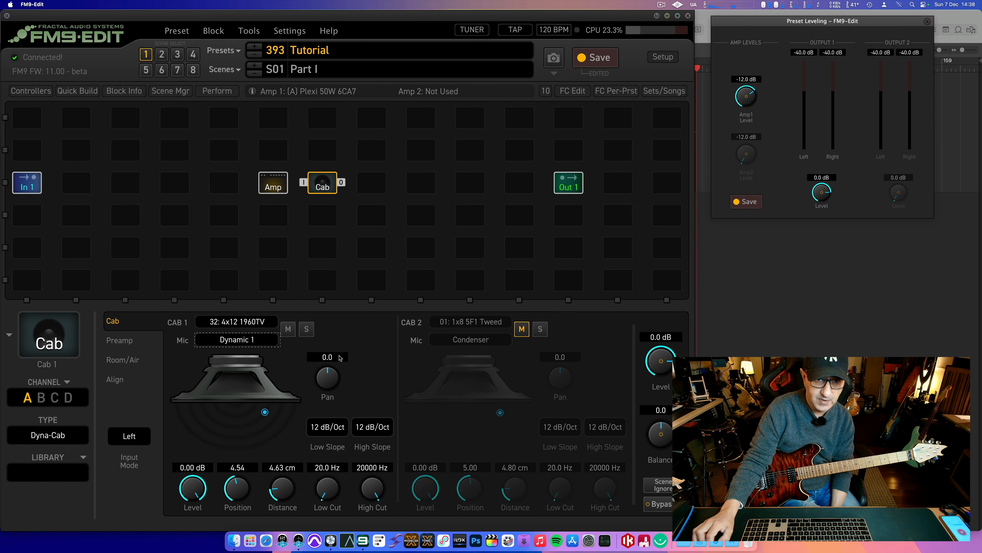
mouse_move(266, 411)
left_mouse_down()
mouse_move(237, 403)
mouse_move(257, 404)
left_mouse_up()
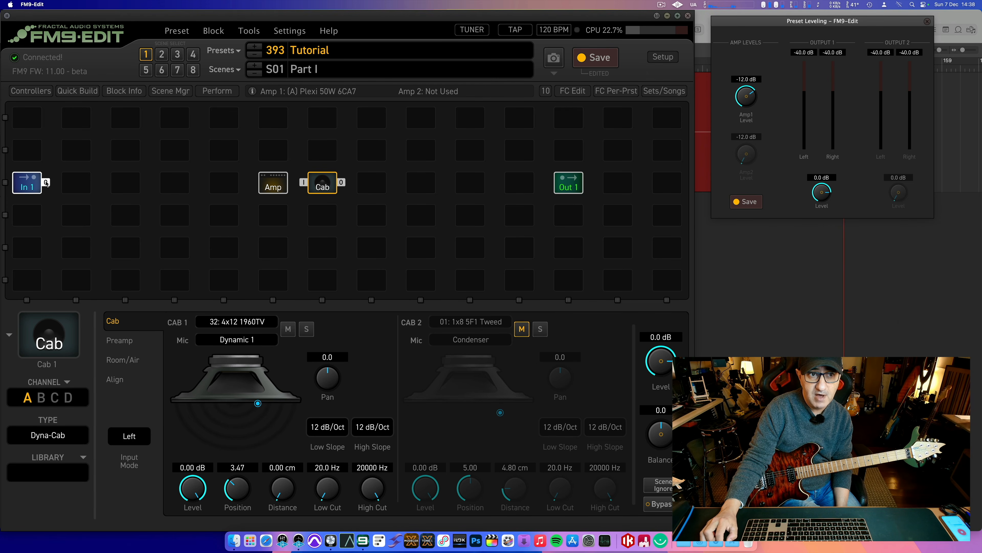
Connect Input 1 through the Amp and Cab blocks to Output 1, and show the Amp block's tone parameters
left_click_drag(46, 183, 46, 183)
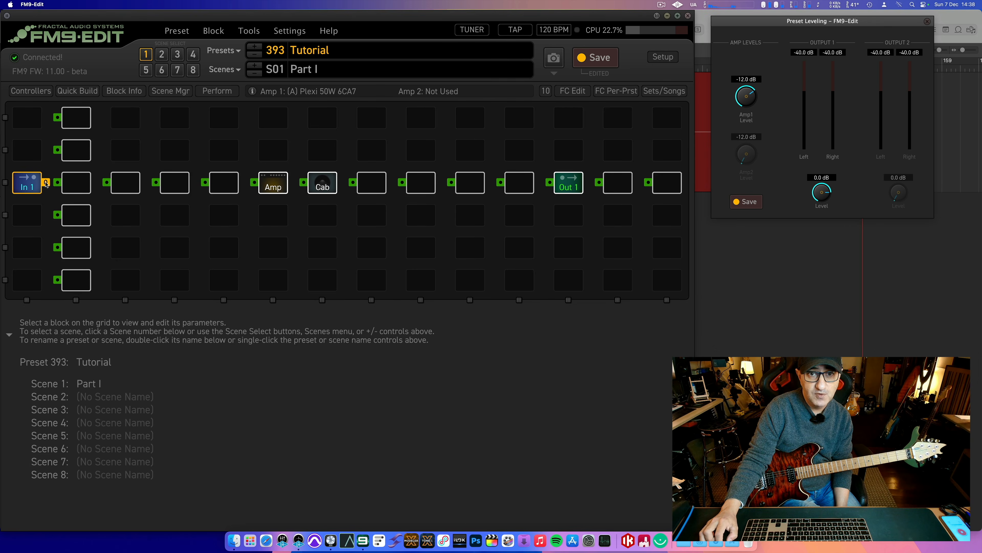
left_click_drag(239, 184, 550, 182)
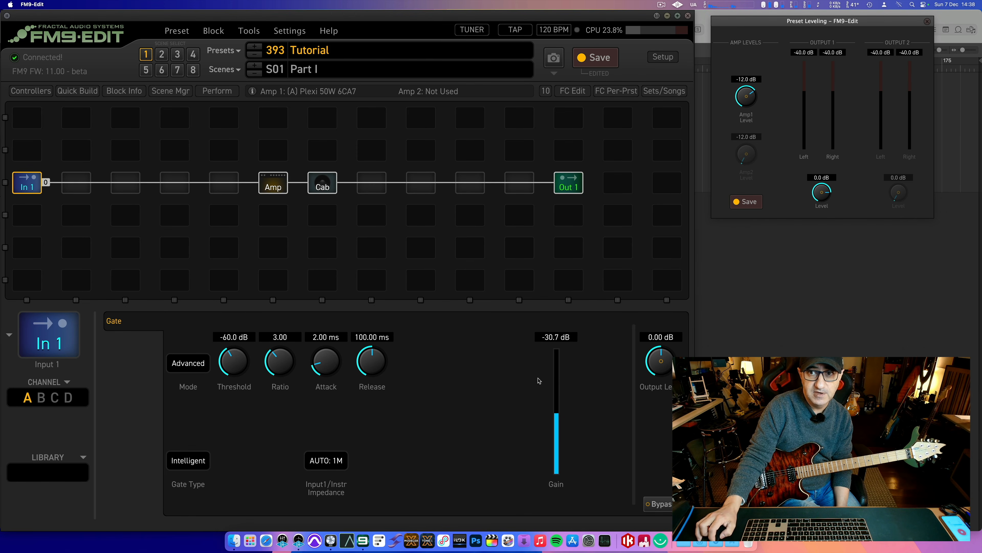
left_click(273, 183)
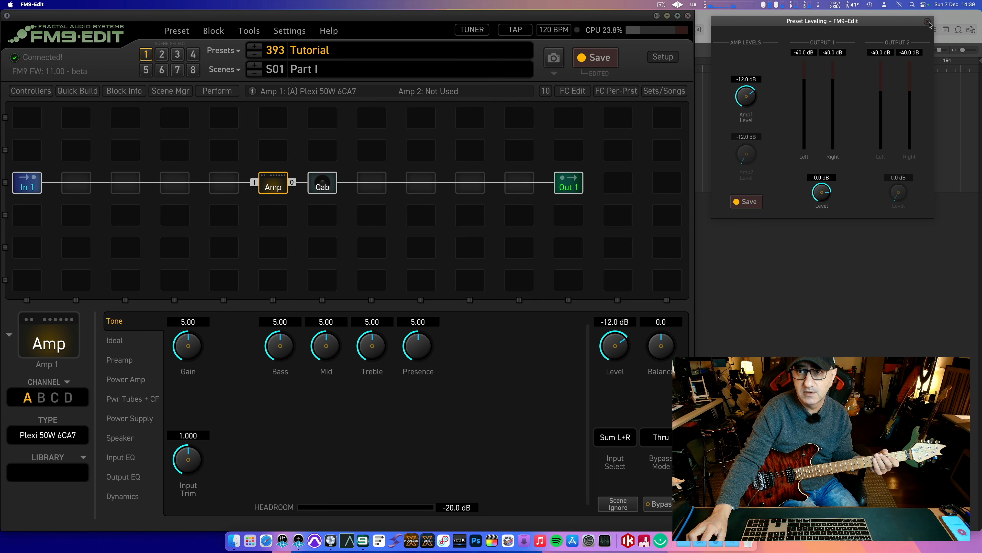
Close the Preset Leveling window and reopen it
left_click(927, 21)
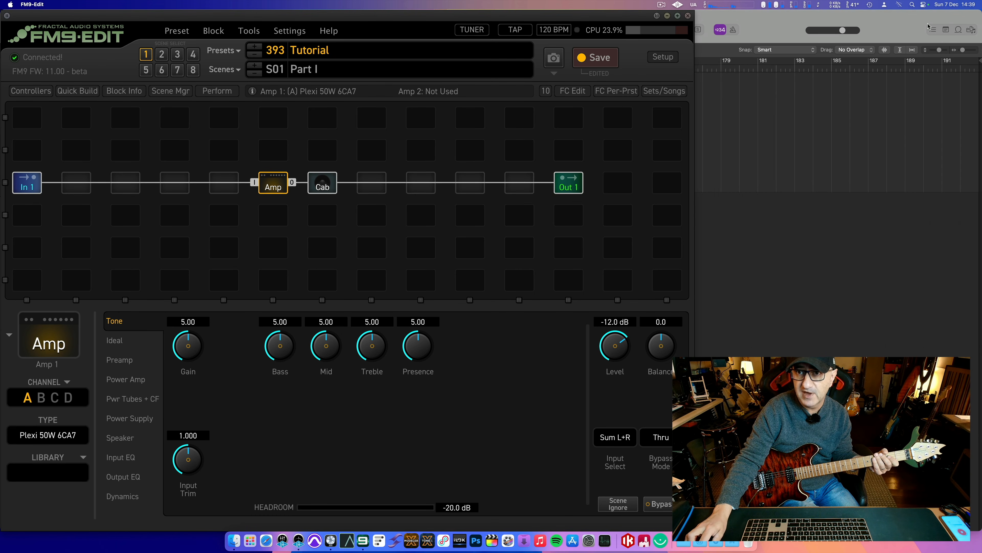
key("super+l")
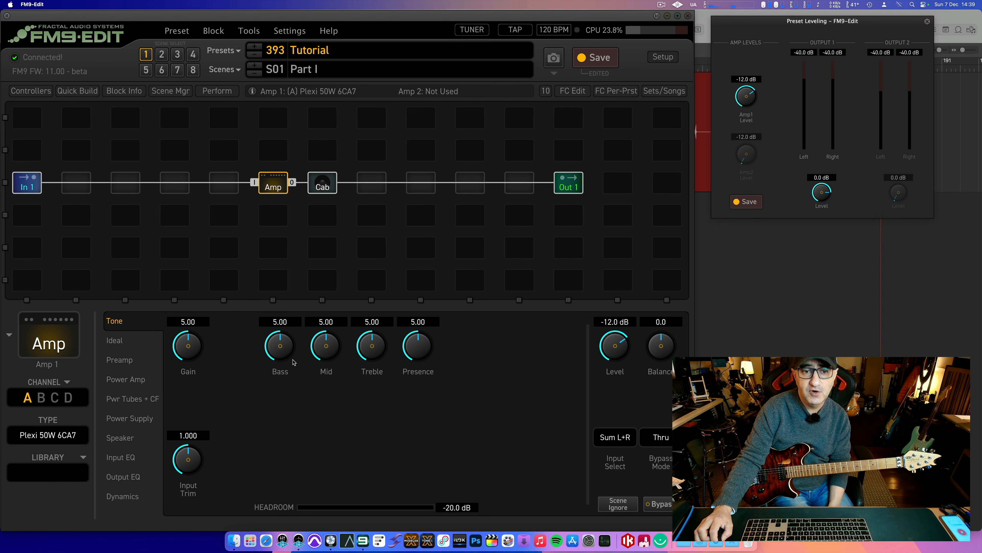
Check the Amp block's Ideal parameters, and set its bass to 8.06 and presence to 7.24 among the Tone parameters
left_click(124, 342)
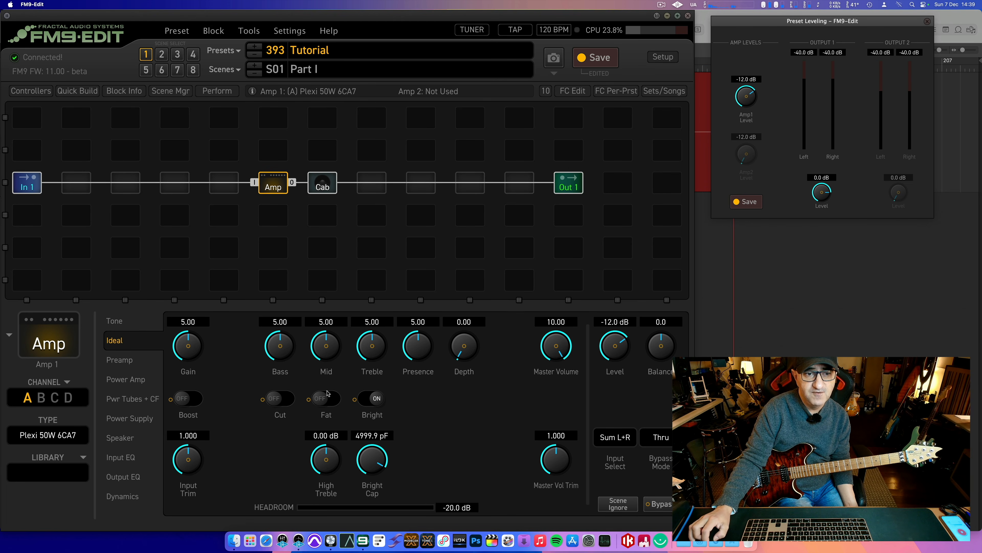
left_click(126, 325)
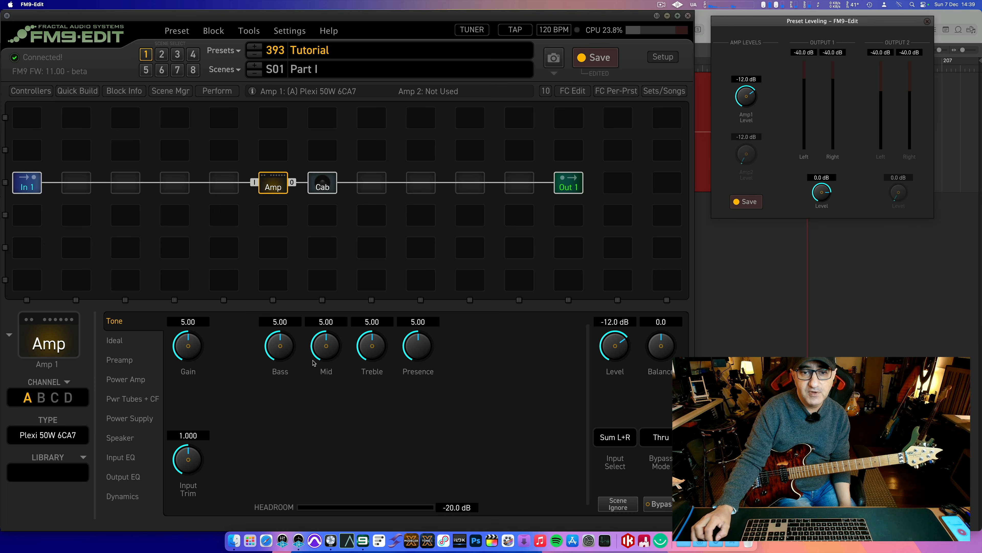
left_click_drag(288, 356, 326, 293)
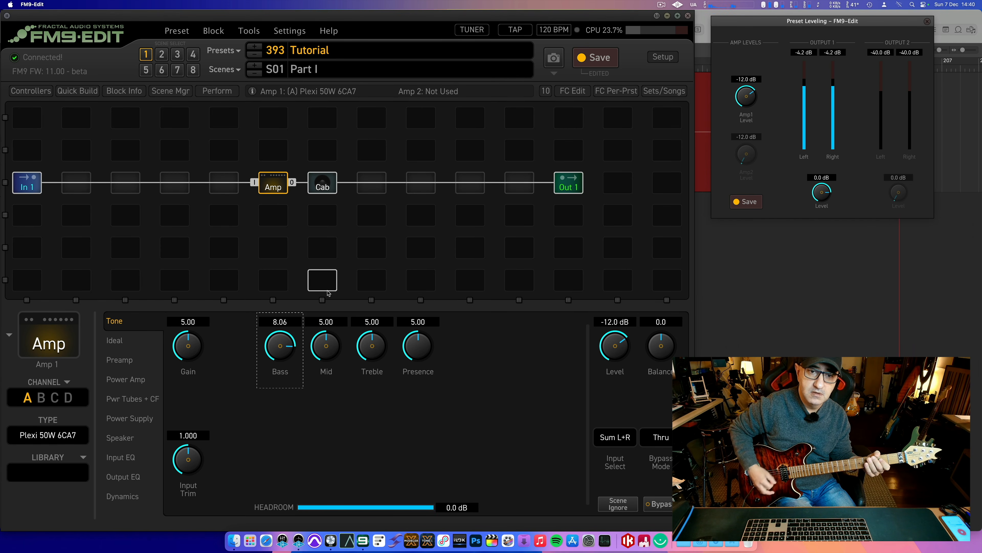
left_click_drag(427, 349, 446, 299)
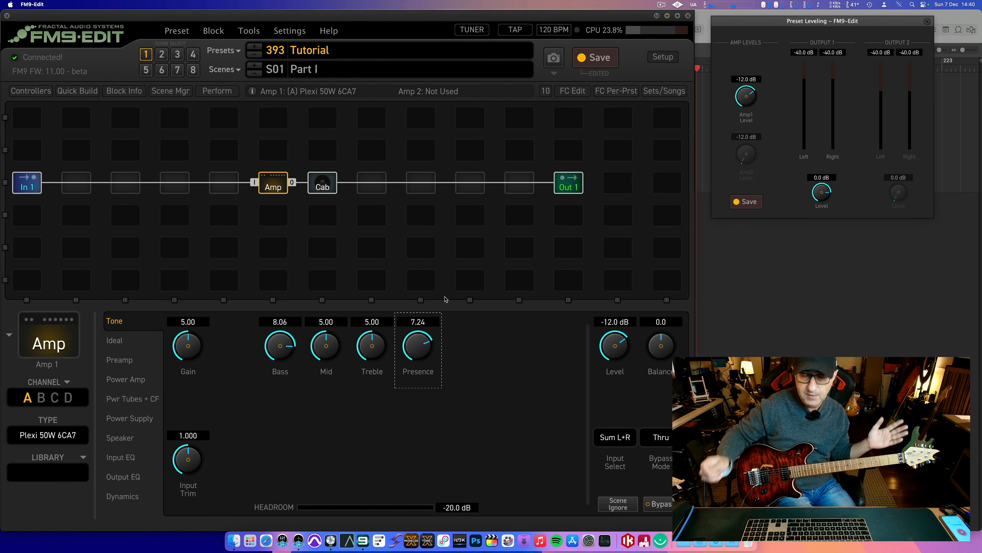
Review the parameters of the Input 1 block and the Amp block
left_click(29, 245)
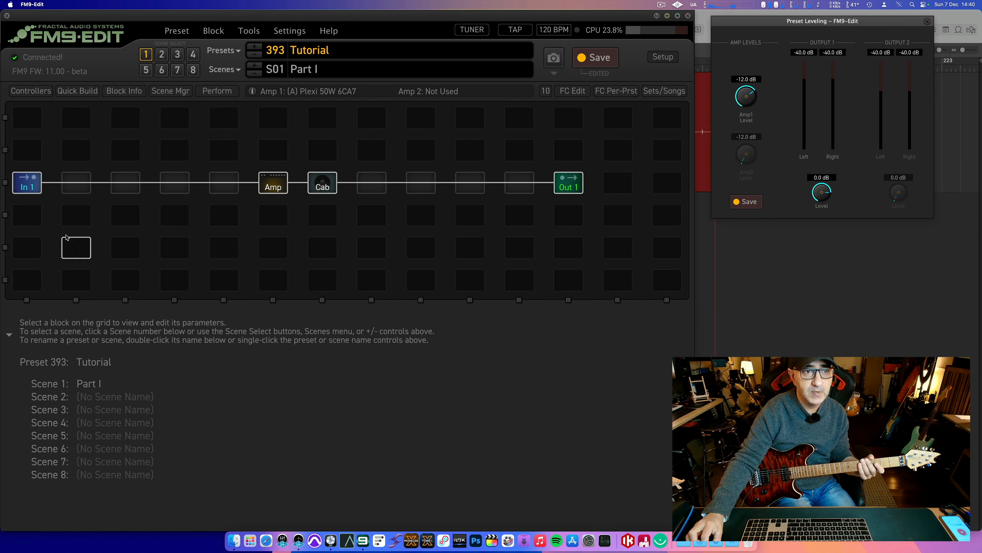
left_click(26, 183)
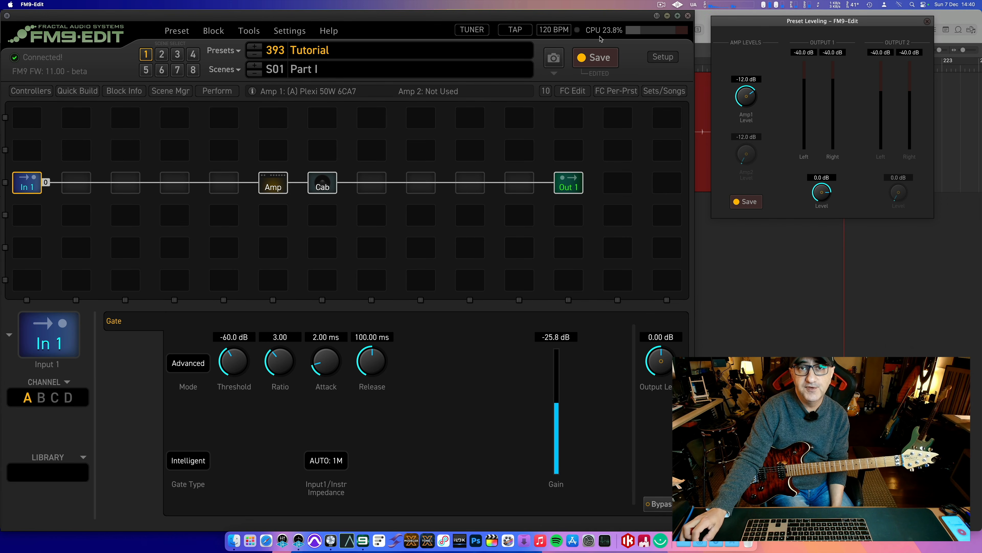
left_click(279, 183)
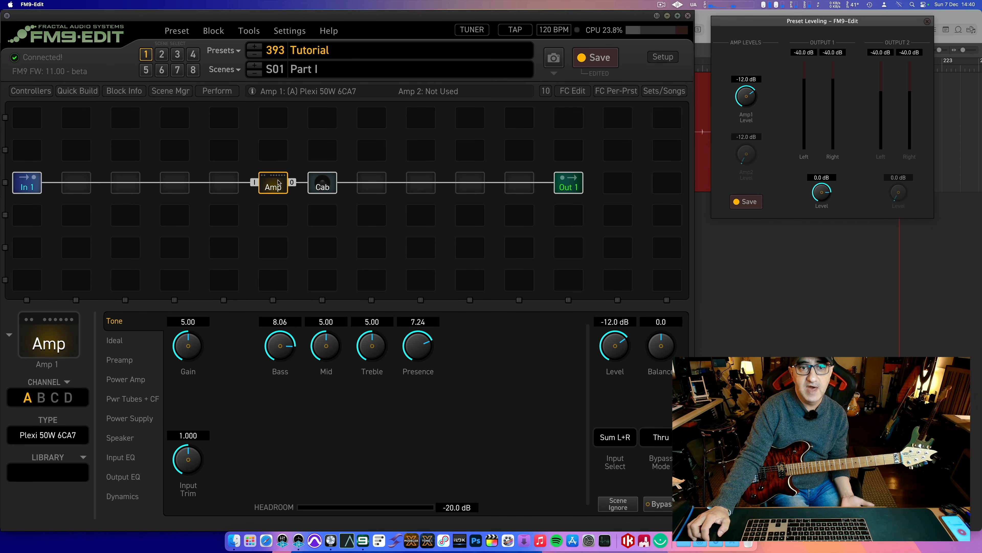
Move Cab 1's microphone in the Cab block to position 5.16 and distance 10.29 cm
left_click(327, 183)
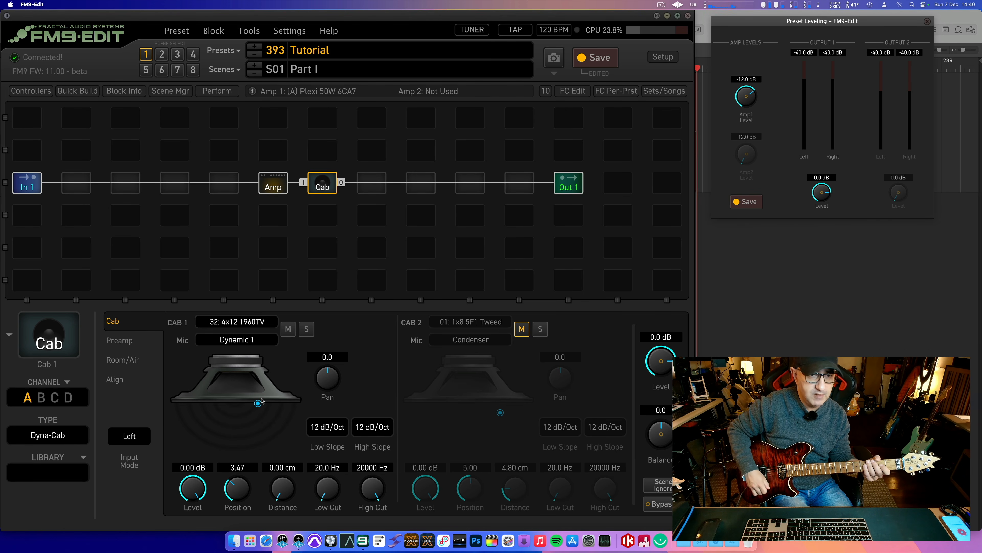
left_click_drag(258, 402, 269, 423)
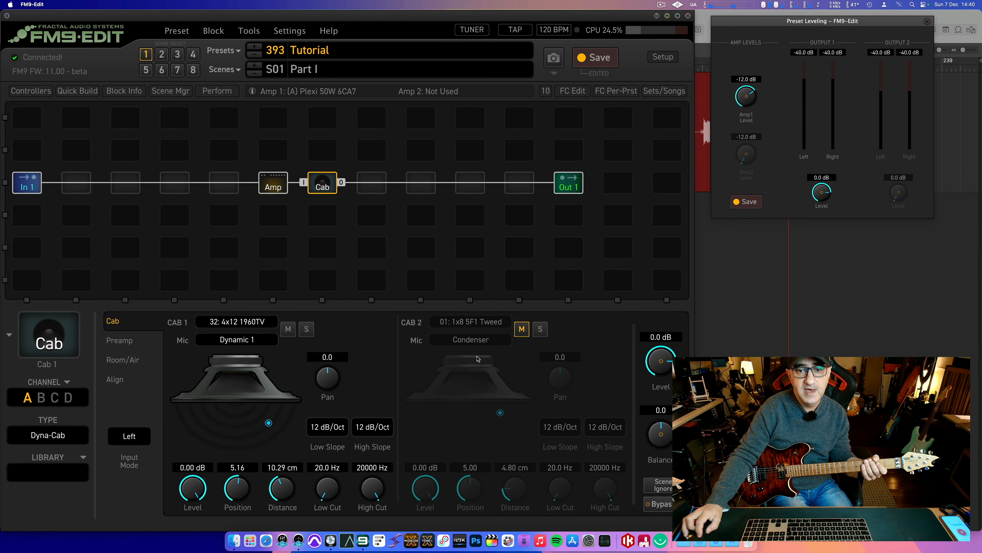
Unmute Cab 2 and choose 4x12 1960TV as its cabinet
left_click(521, 329)
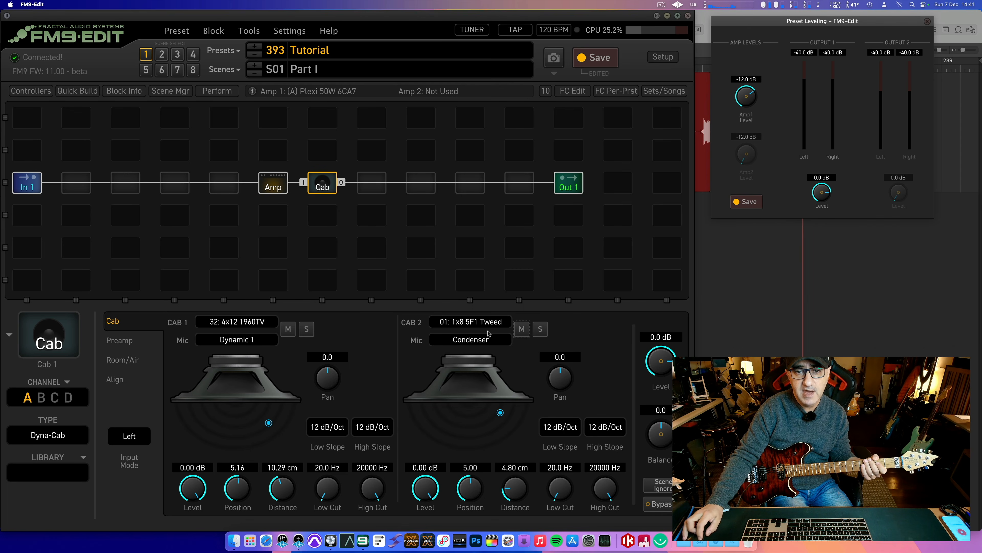
left_click(470, 323)
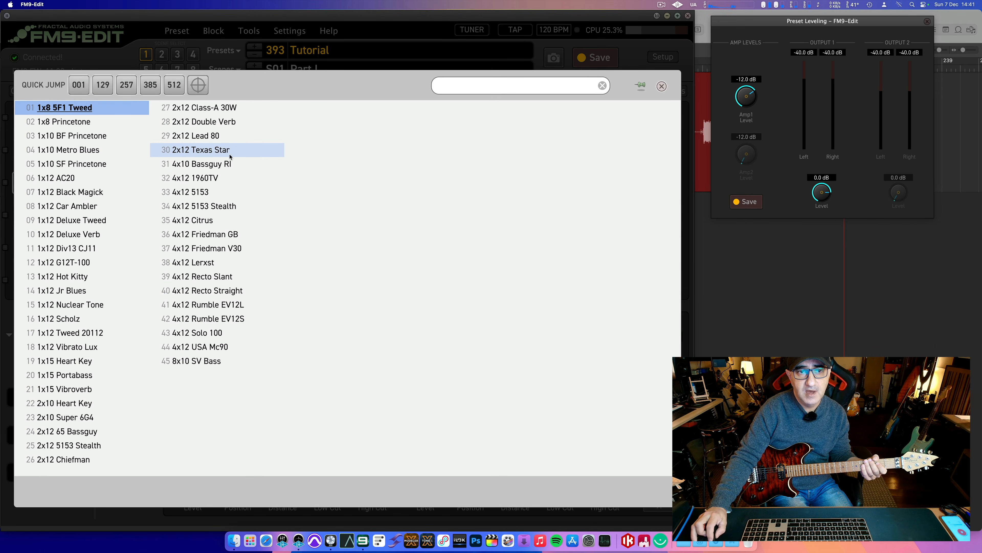
left_click(220, 179)
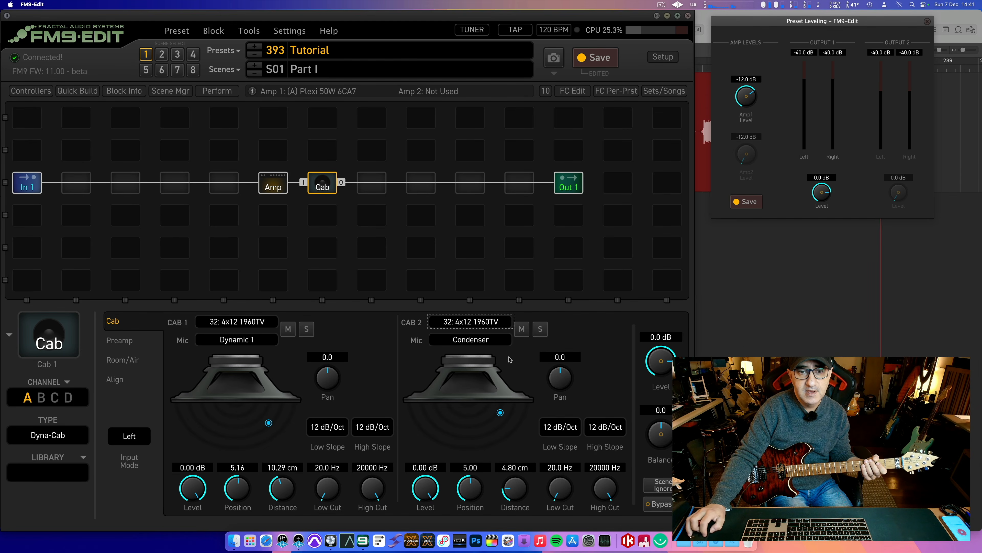
Set Cab 2's microphone to Ribbon and move it to position 0.37 and distance 0.00 cm
left_click(484, 339)
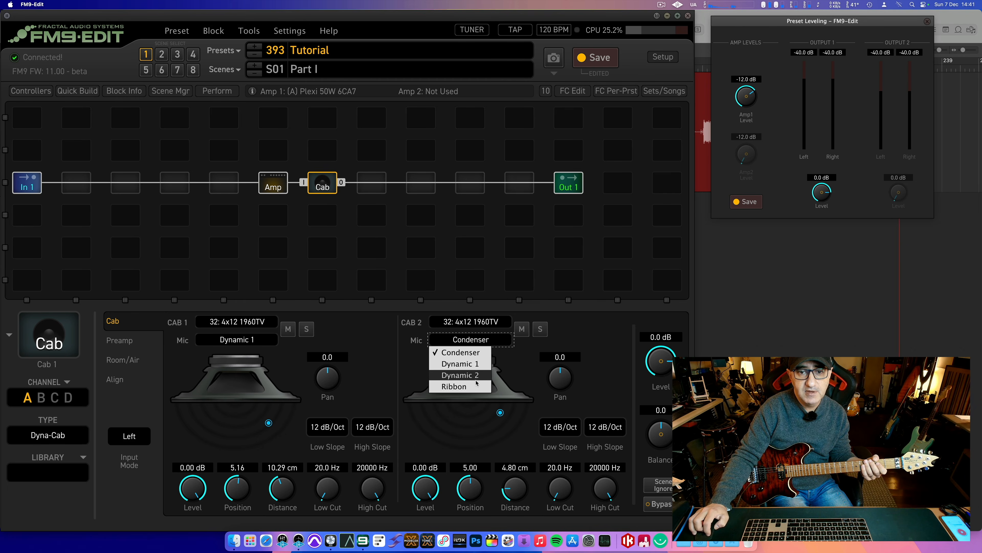
left_click(470, 386)
left_click_drag(501, 412, 484, 405)
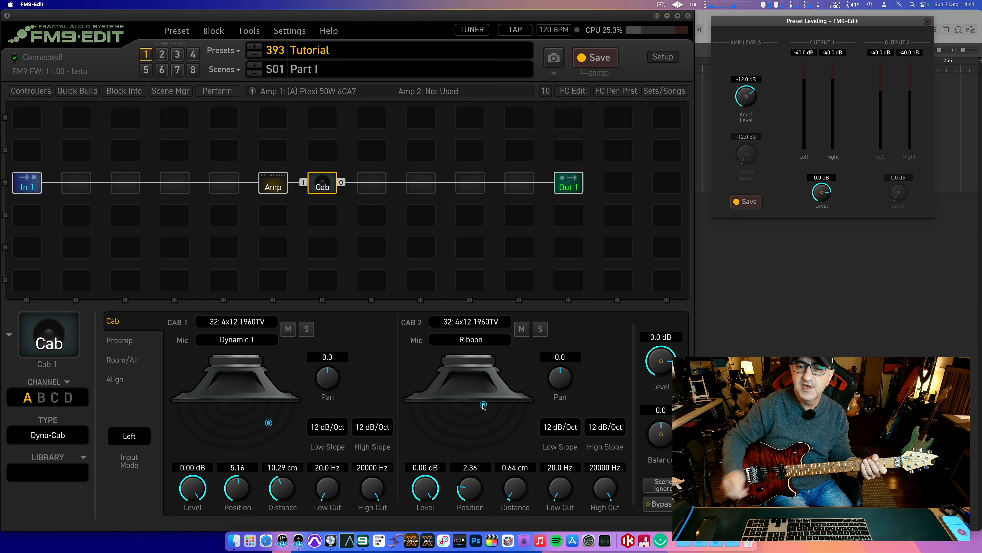
left_click_drag(483, 405, 471, 404)
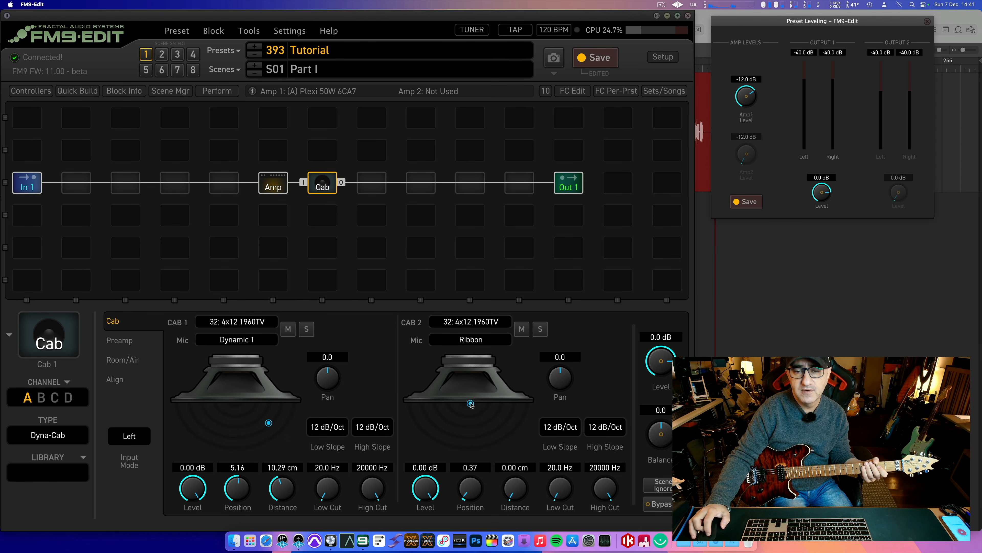
Mute Cab 2 and move Cab 1's microphone to position 3.18 and distance 0.00 cm
left_click(517, 335)
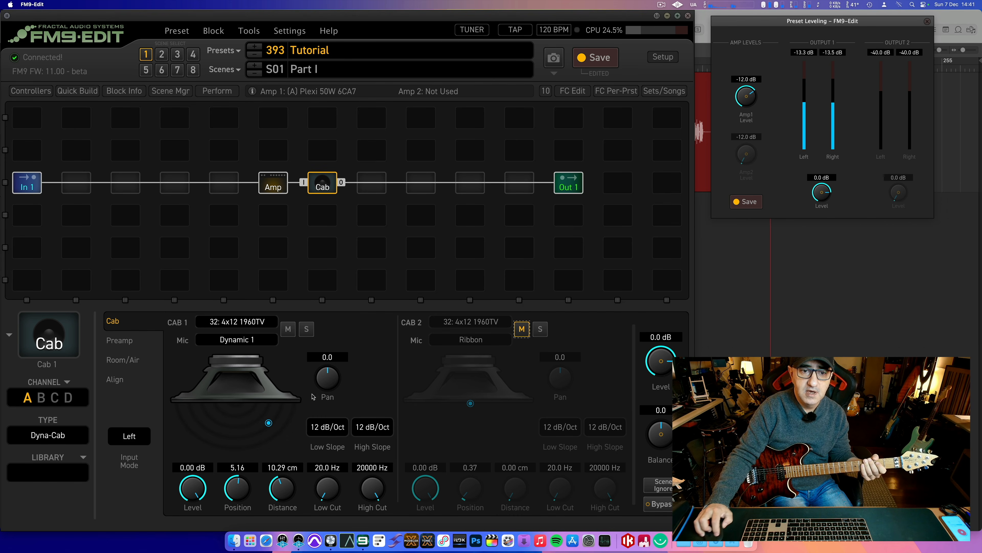
left_click_drag(269, 422, 256, 403)
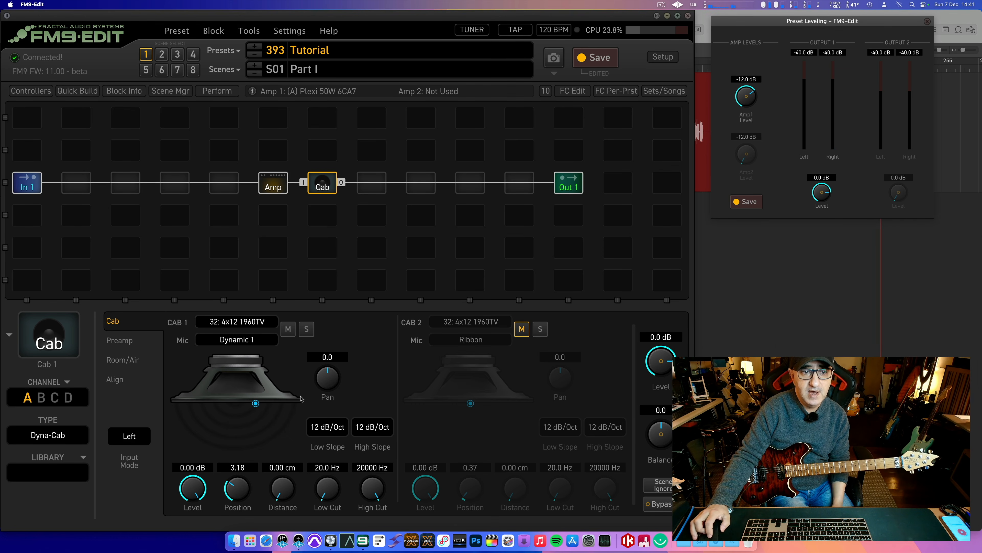
Set the Cab block's room shape to Room and its room level to 25.5 %
left_click(120, 340)
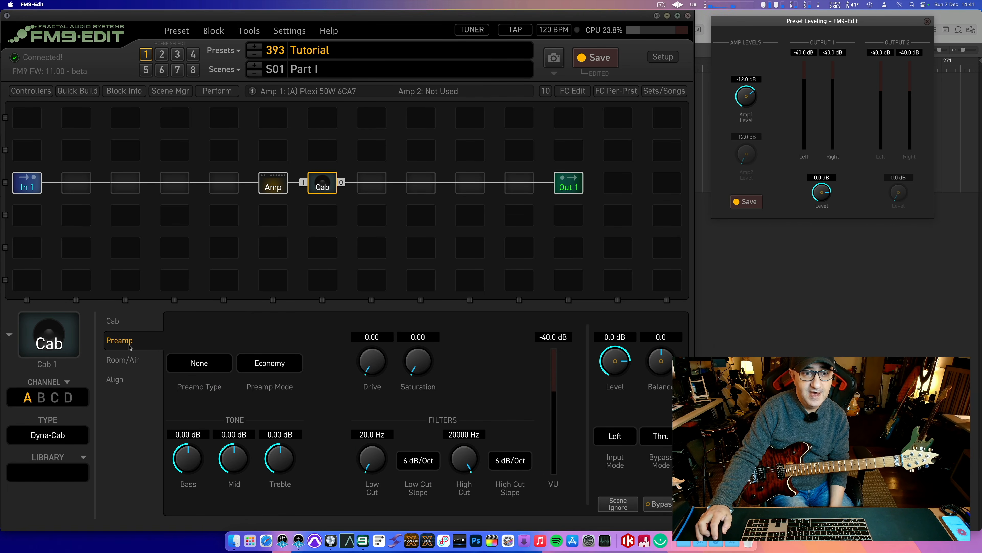
left_click(141, 360)
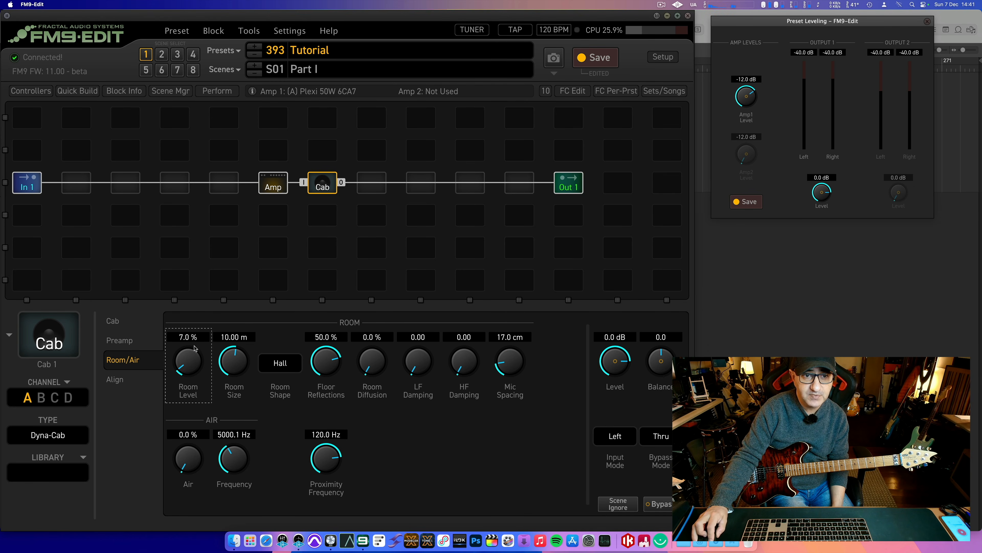
scroll(197, 340, "down", 3)
scroll(197, 340, "up", 1)
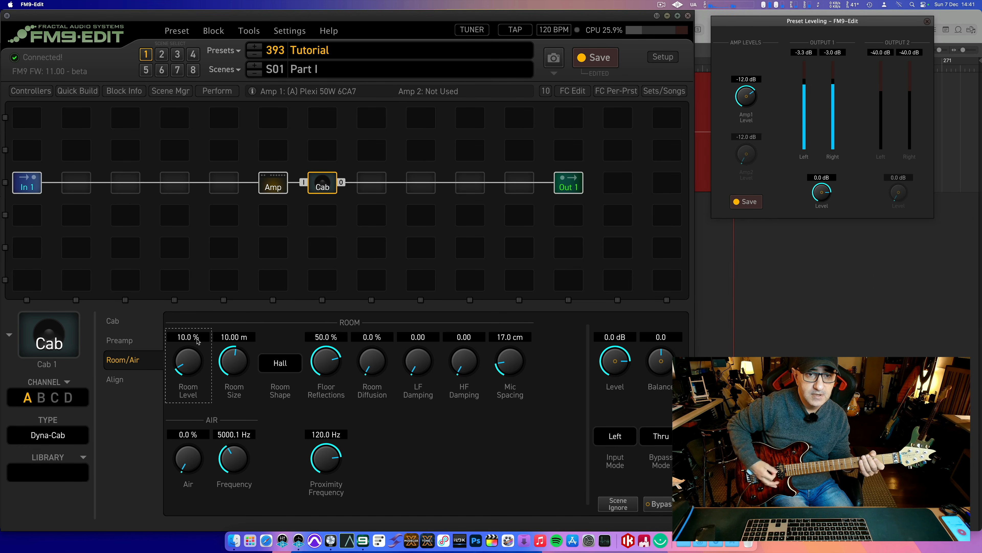
left_click(279, 364)
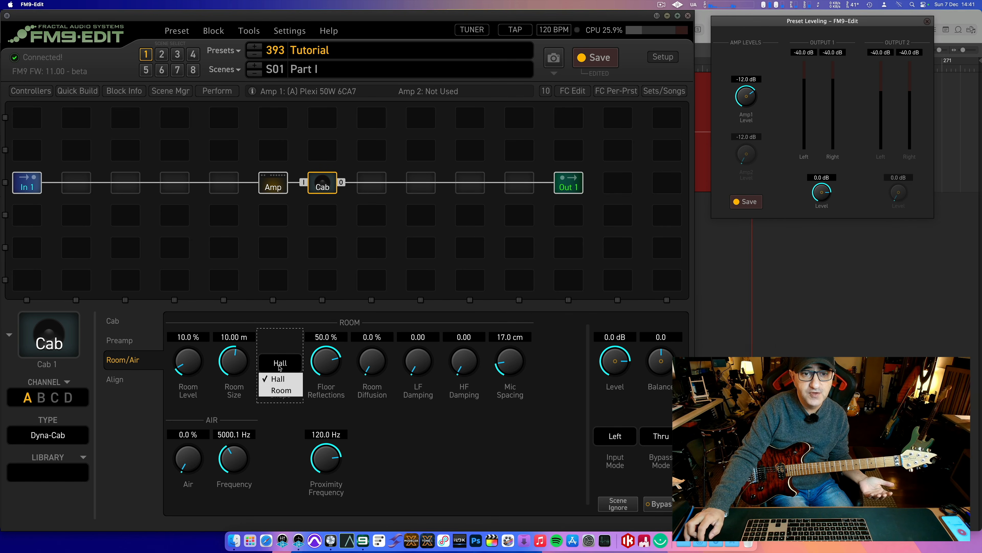
left_click(282, 390)
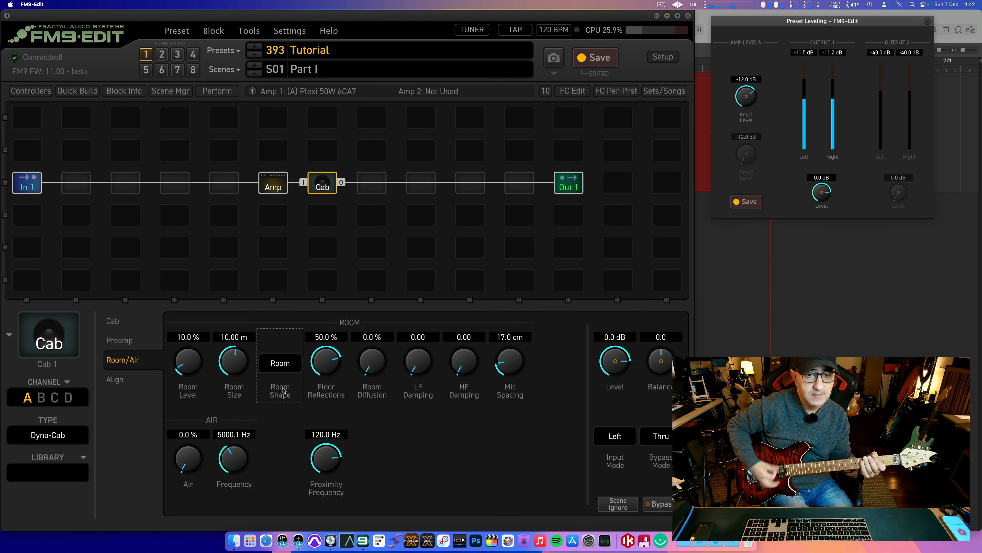
left_click_drag(176, 373, 197, 339)
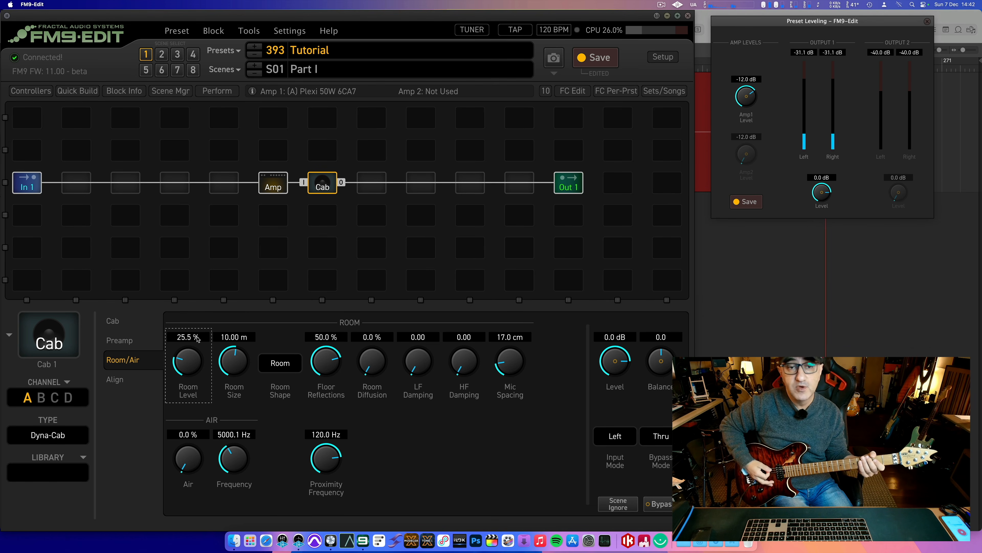
Try the Cab block's room level at 46.0 % and bring it down to 0.0 %
left_click_drag(197, 338, 213, 305)
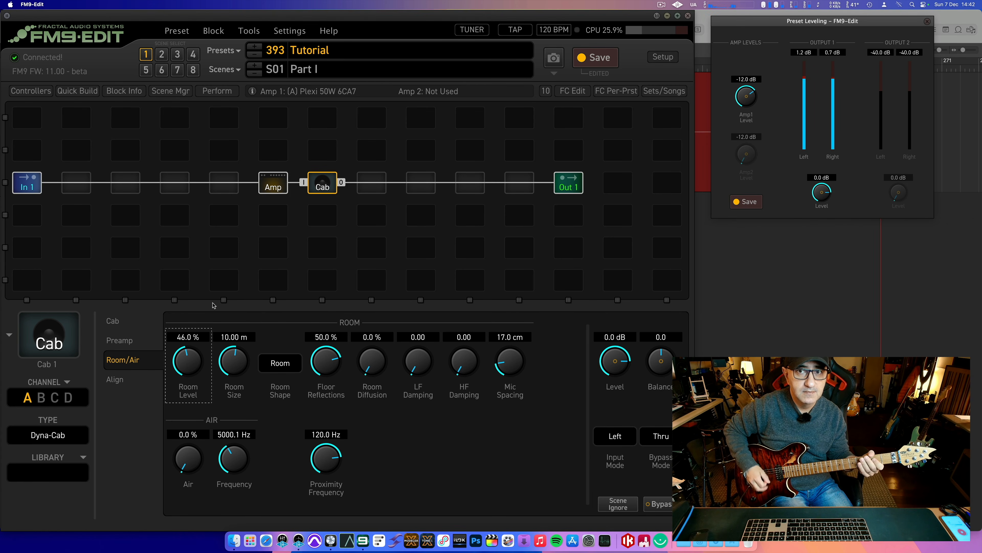
left_click_drag(195, 356, 202, 433)
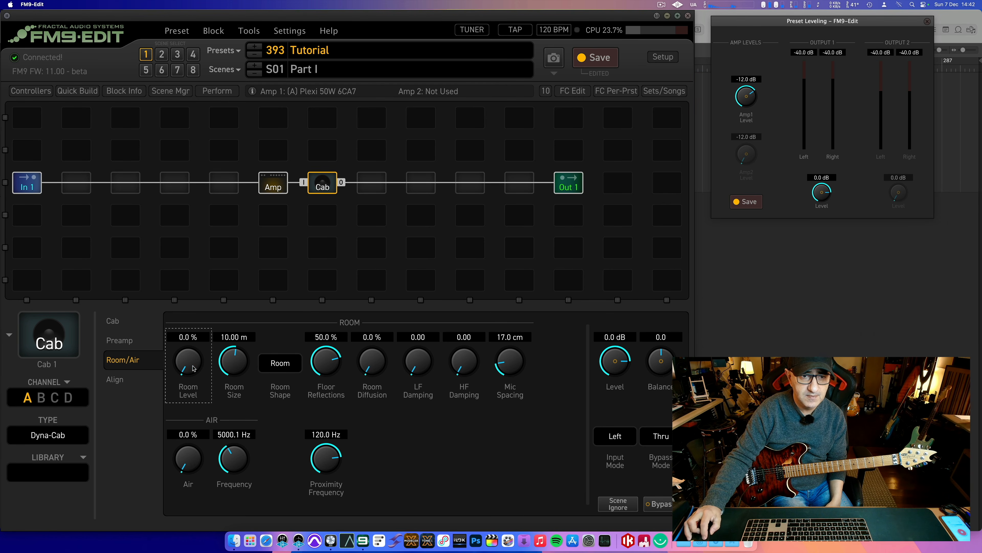
left_click(284, 370)
left_click(284, 378)
Unmute Cab 2 to compare both microphones' waveforms in the Cab block's alignment view, and mute Cab 2 again
left_click(137, 382)
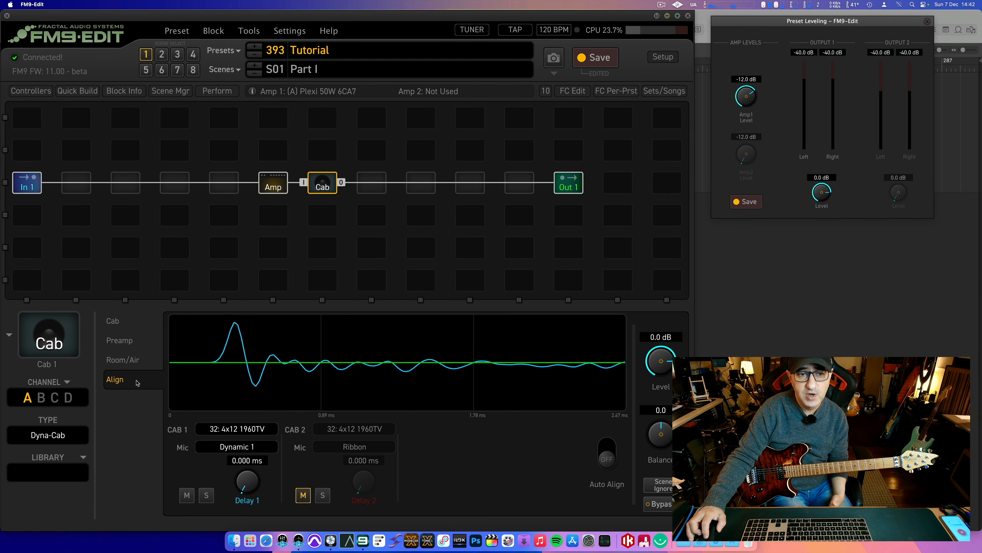
left_click(118, 327)
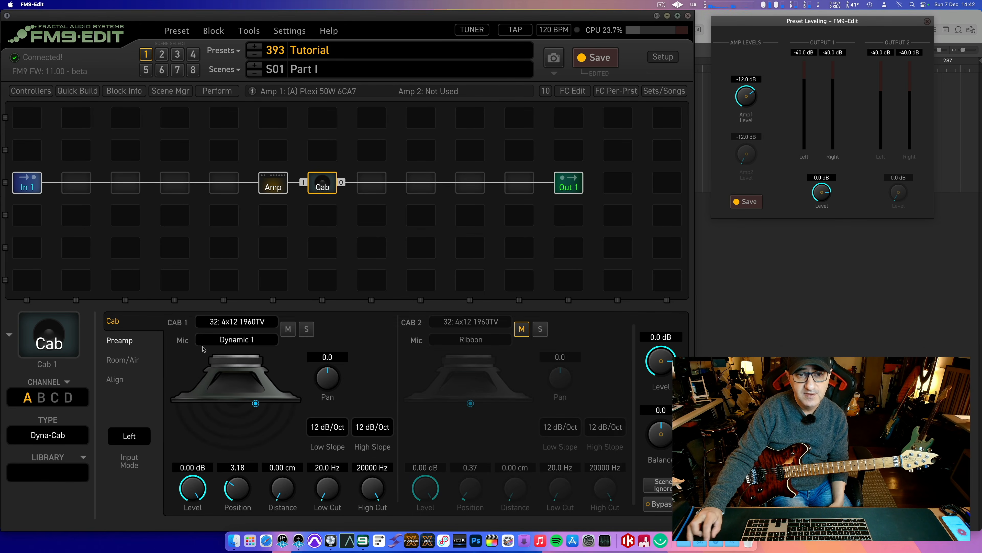
left_click(521, 333)
left_click(124, 379)
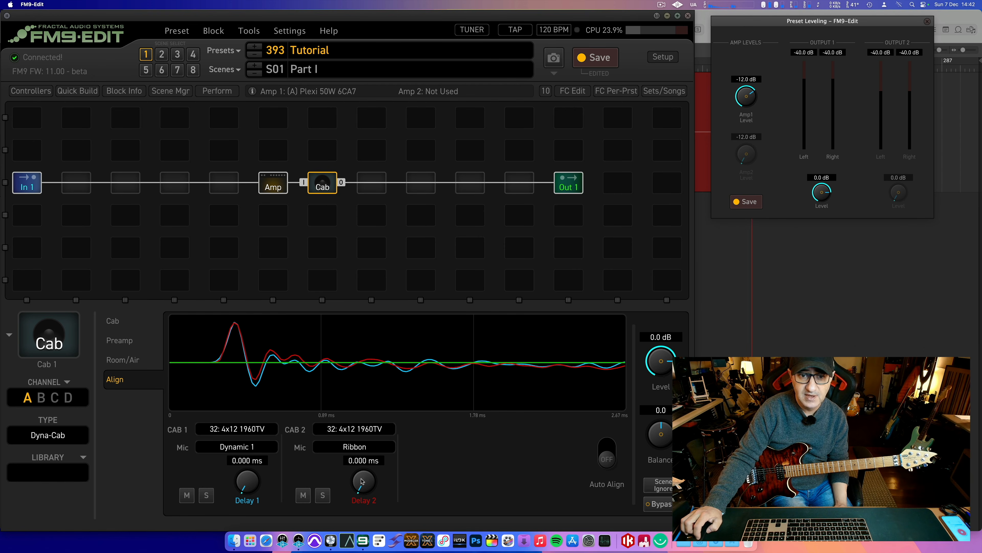
left_click_drag(361, 480, 360, 516)
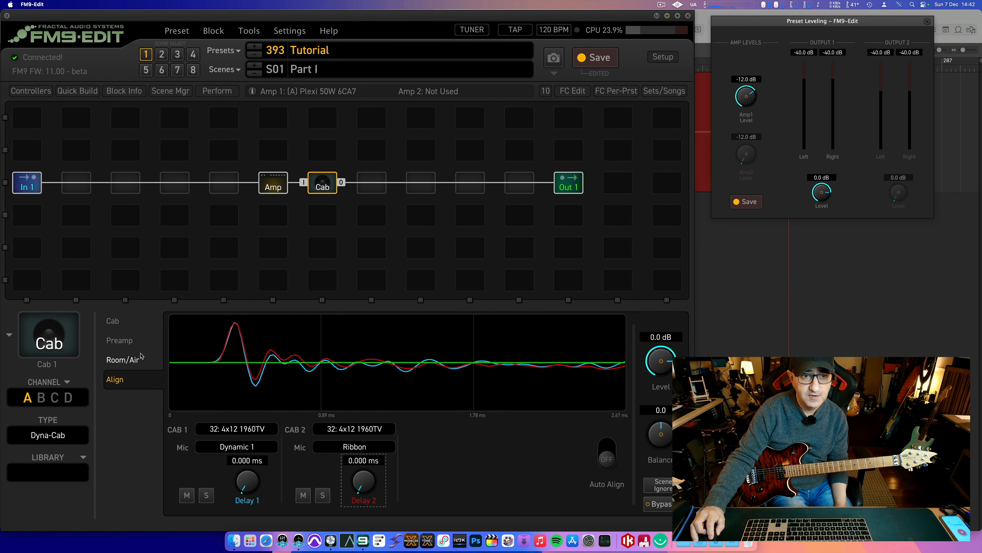
left_click(112, 320)
left_click(522, 328)
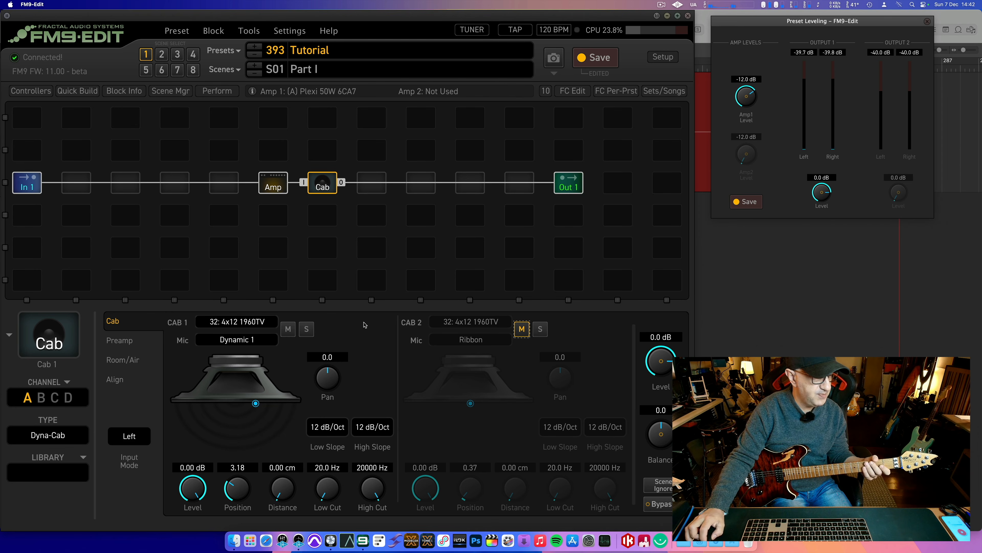
Set the Amp block's gain to 2.26 and its treble to 4.54
left_click(283, 185)
left_click_drag(188, 343, 196, 434)
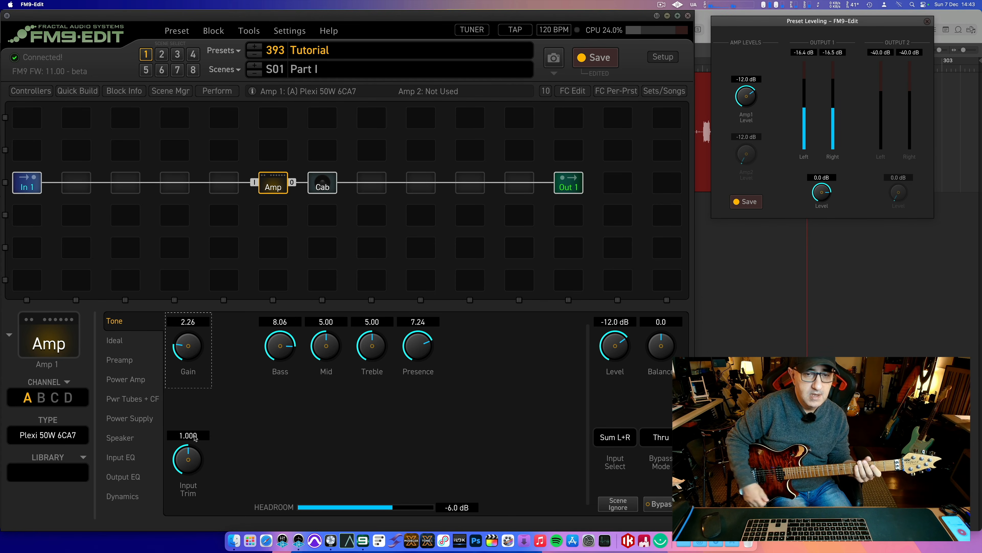
left_click_drag(367, 363, 371, 377)
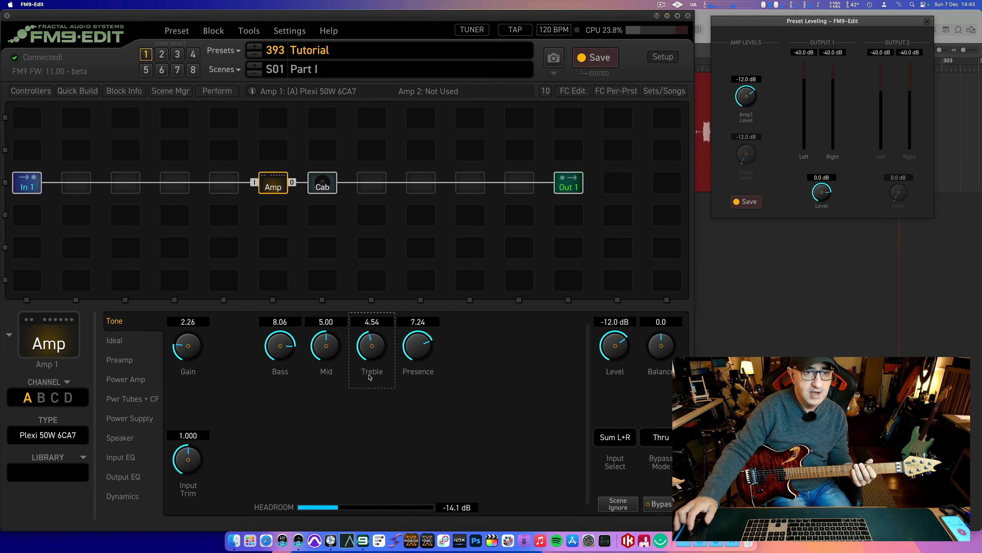
Examine the Amp block's advanced parameters, from the ideal, preamp and power sections to speaker, EQ and dynamics, and return to its tone controls
left_click(115, 341)
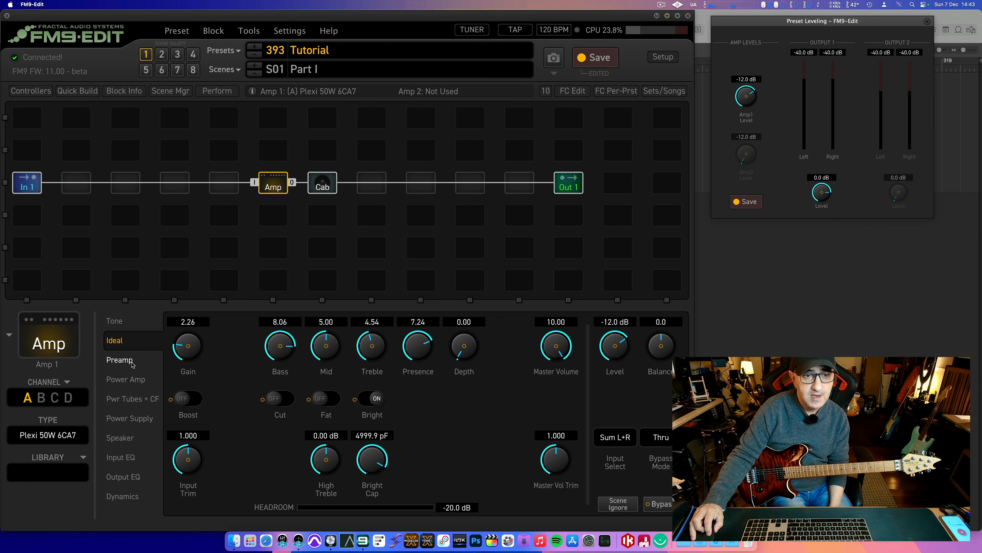
left_click(124, 361)
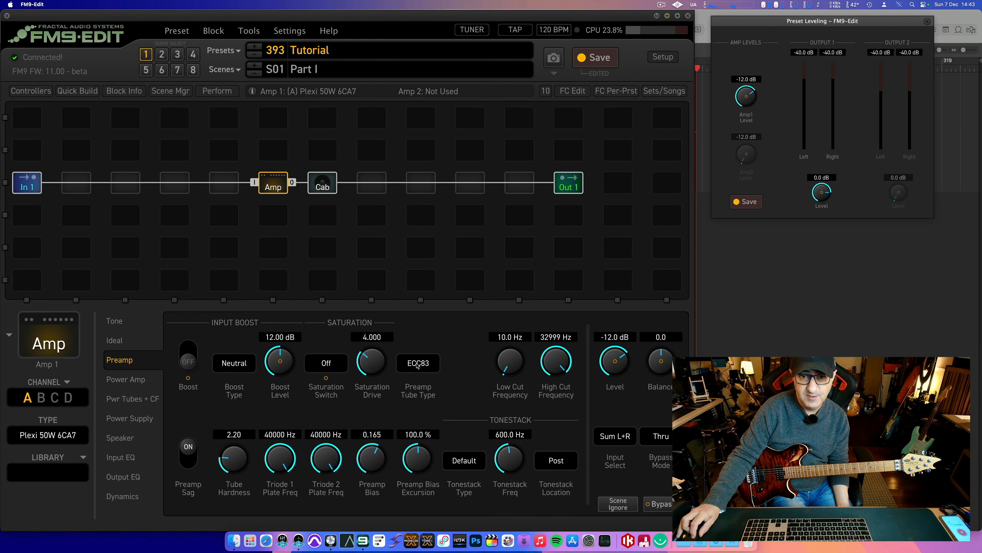
left_click(115, 381)
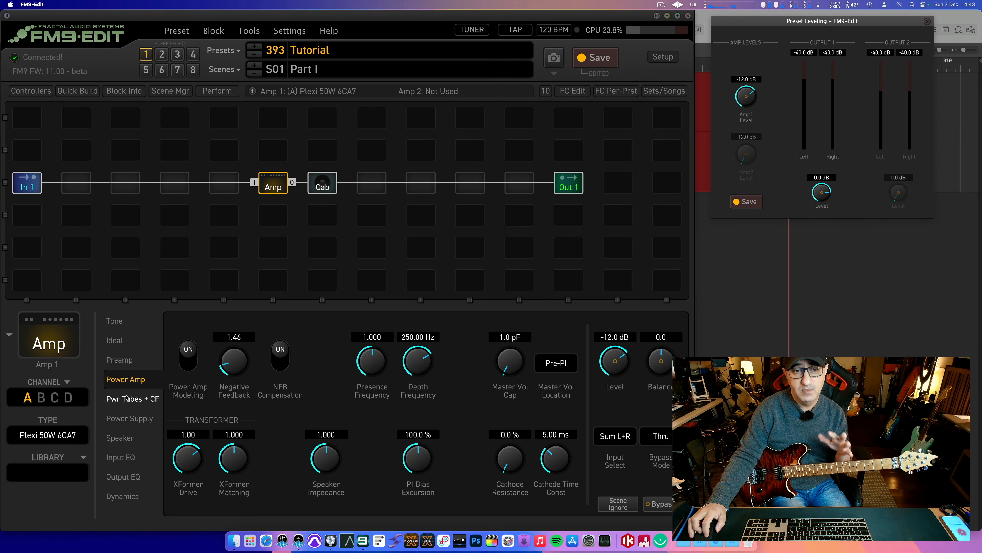
left_click(127, 398)
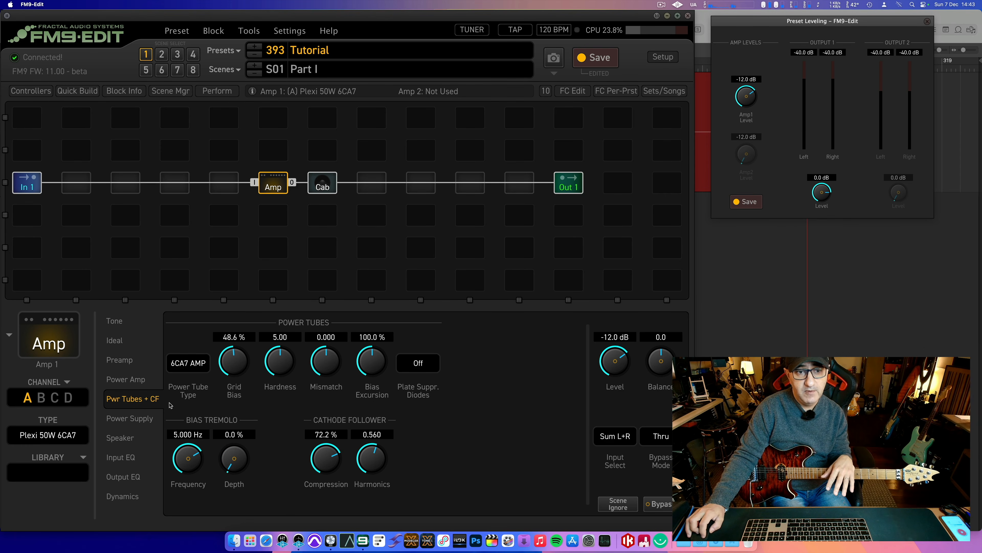
left_click(137, 417)
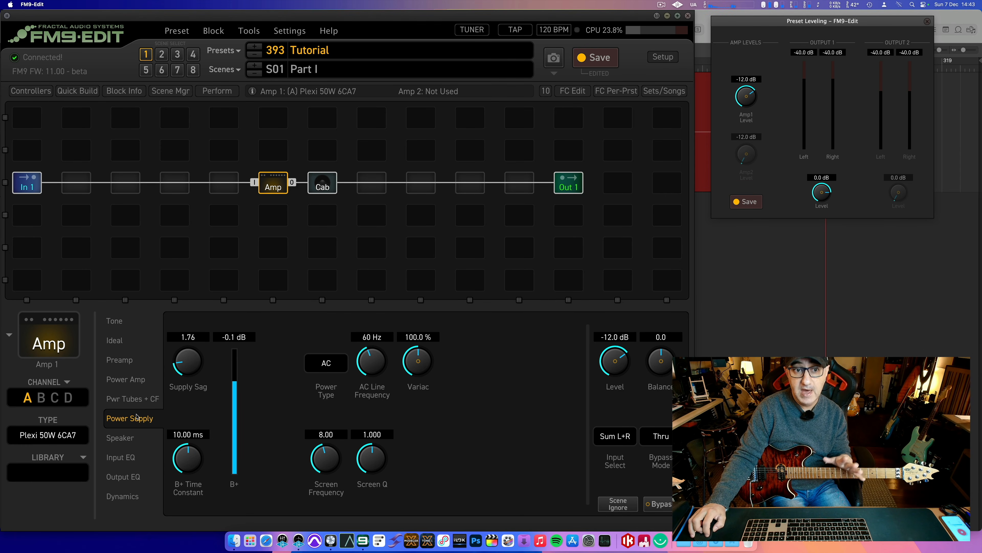
left_click(141, 438)
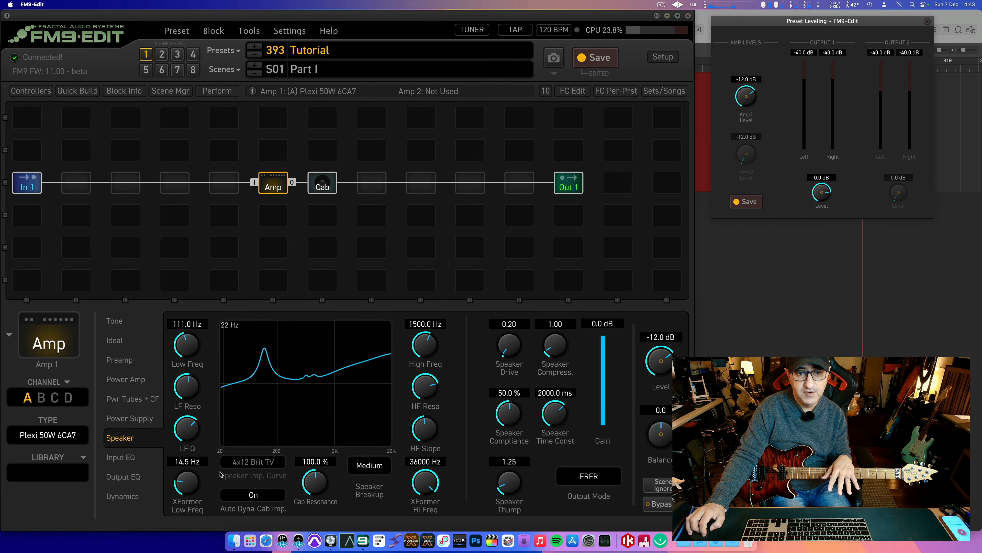
left_click(138, 456)
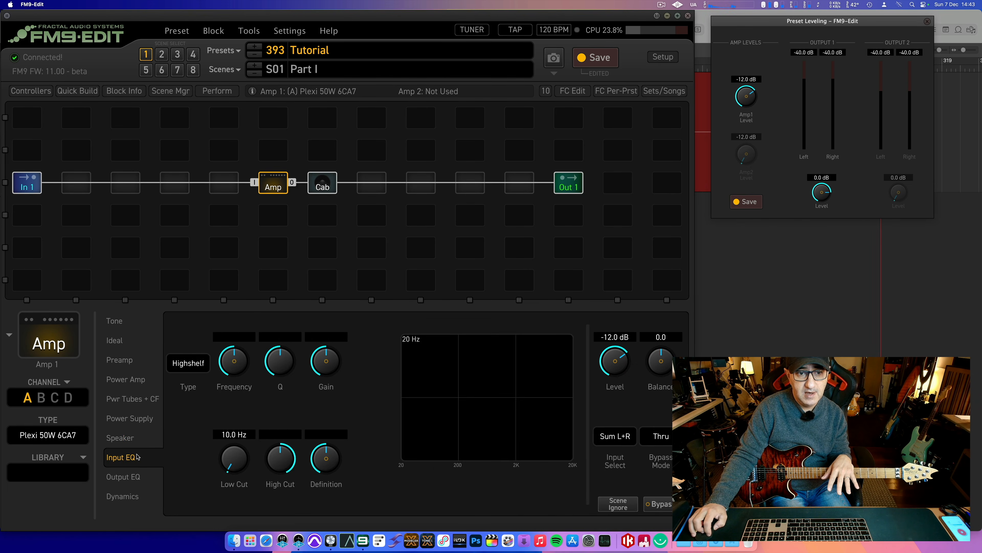
left_click(138, 478)
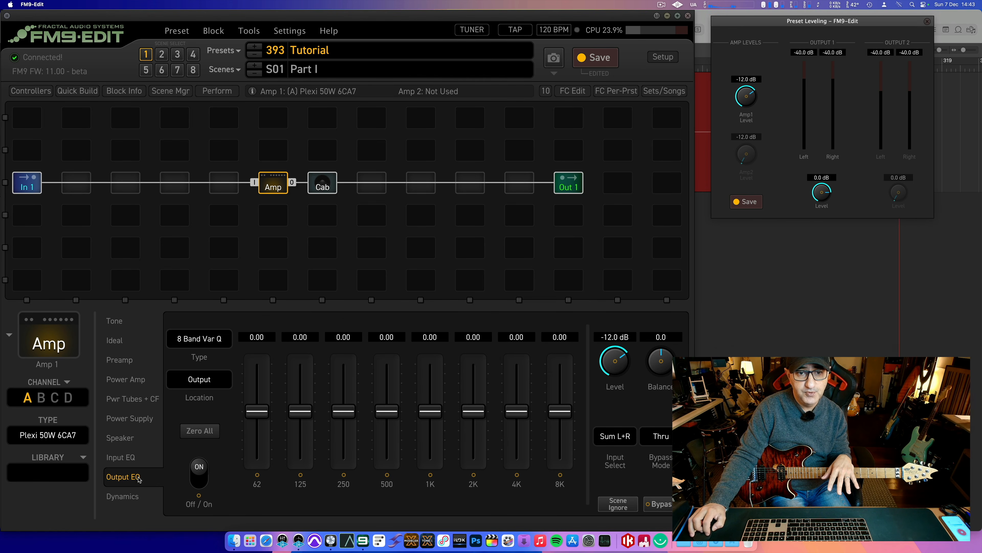
left_click(137, 496)
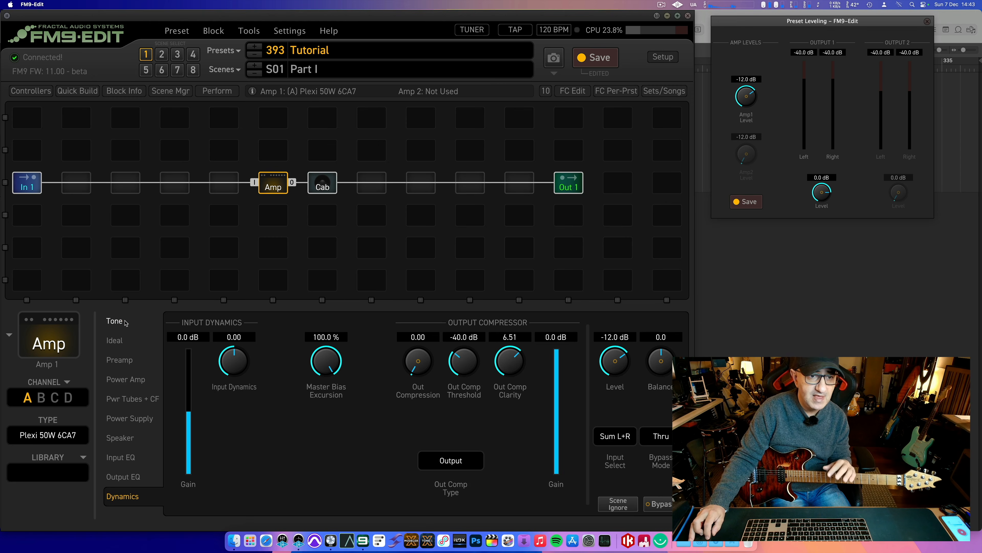
left_click(114, 321)
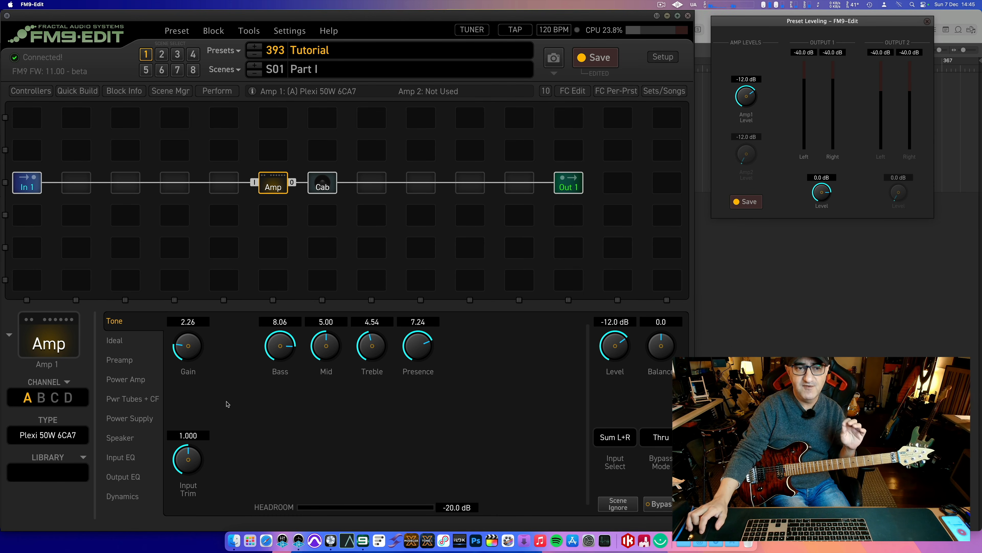
Review the amp's ideal, preamp and power amp parameters and the available power tube types, keeping 6CA7 AMP
left_click(137, 342)
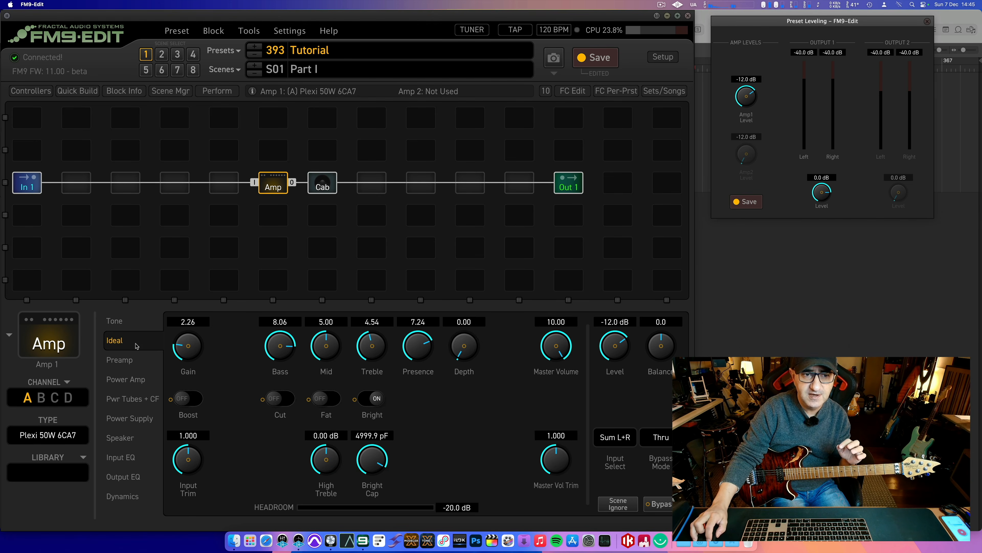
left_click(134, 359)
left_click(135, 378)
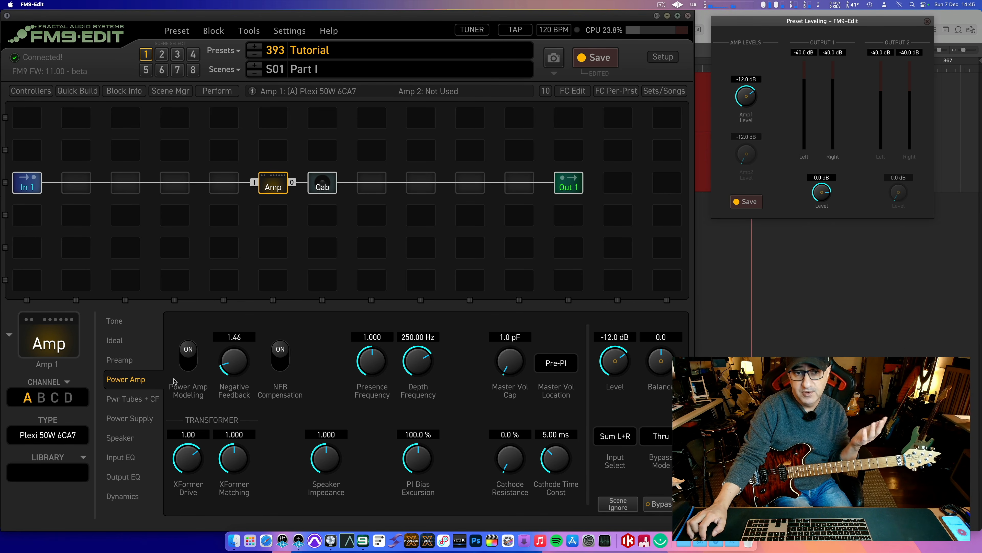
left_click(119, 399)
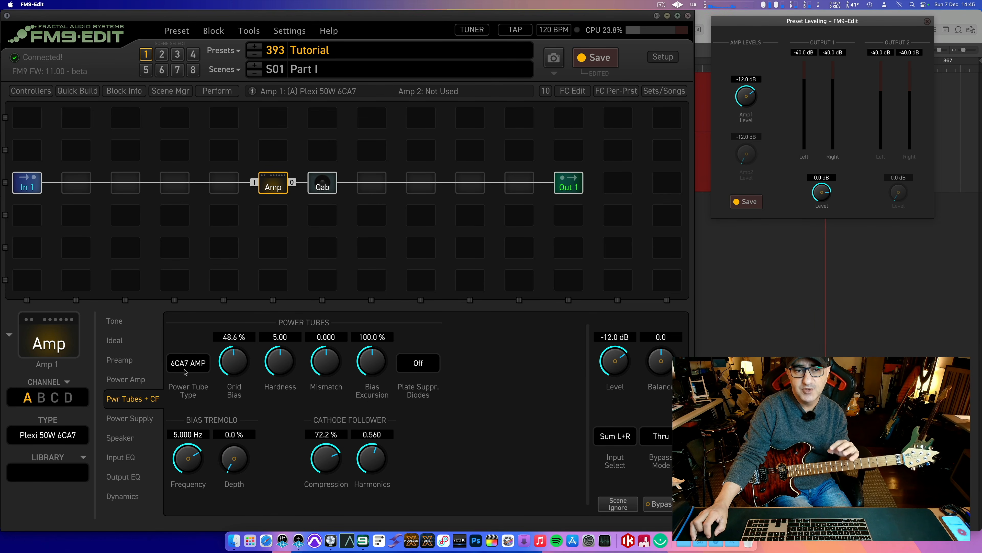
left_click(190, 363)
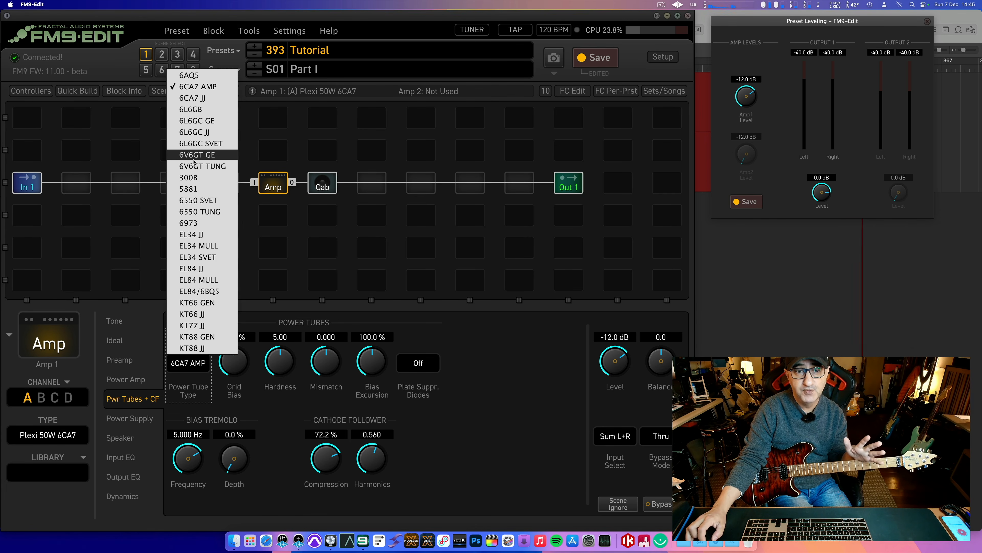
left_click(478, 348)
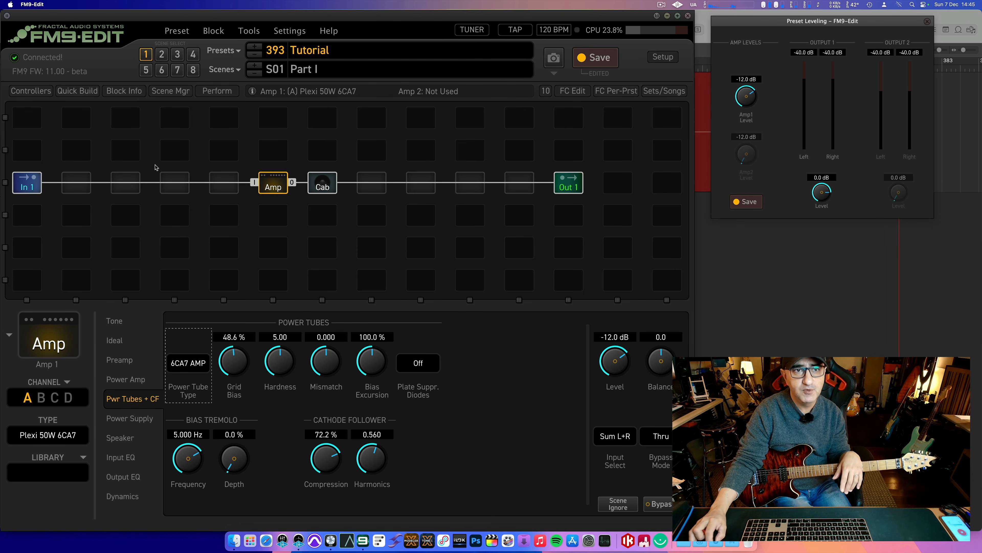
Add Reverb 1 to the signal path three slots after the Cab block and set its time to 6.54 sec
left_click(78, 91)
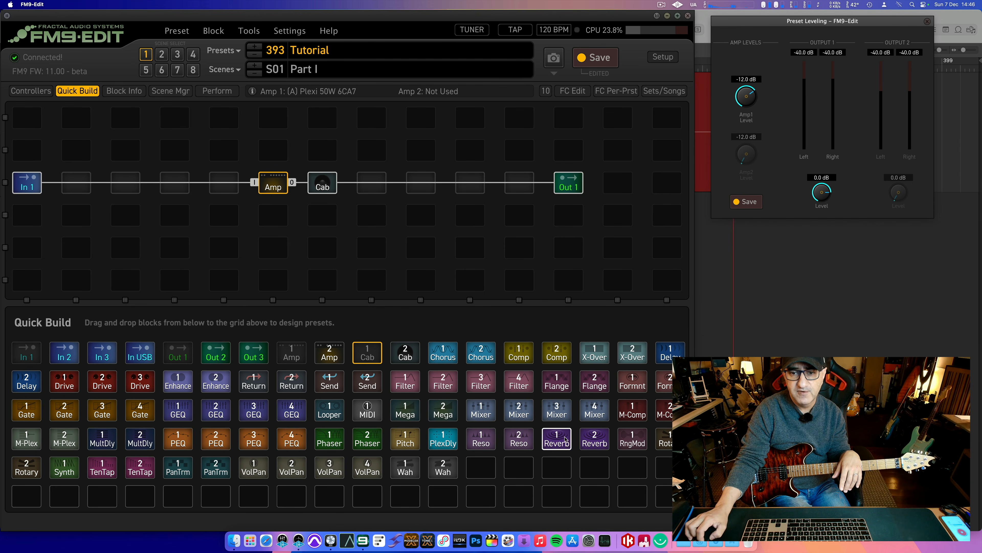
left_click_drag(551, 438, 479, 187)
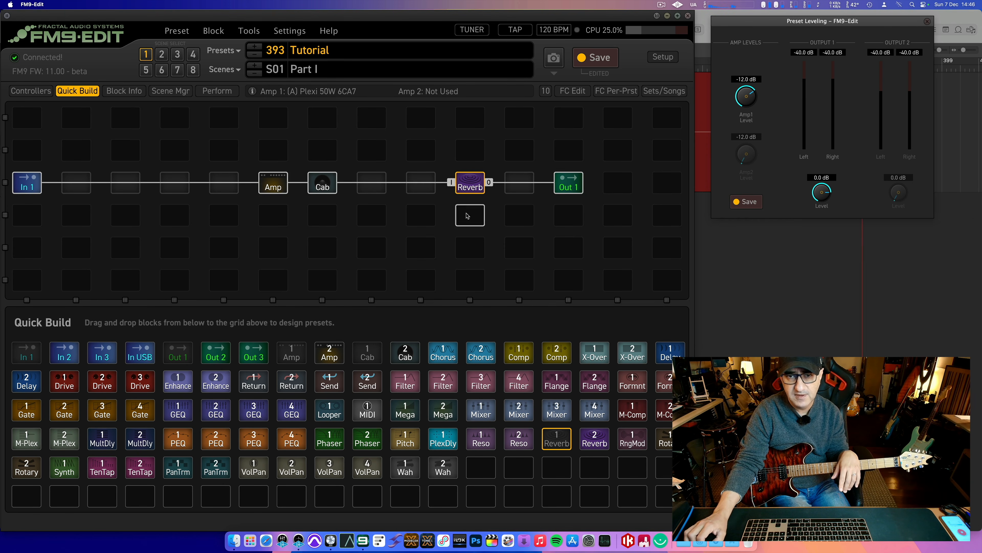
left_click(29, 92)
left_click(466, 183)
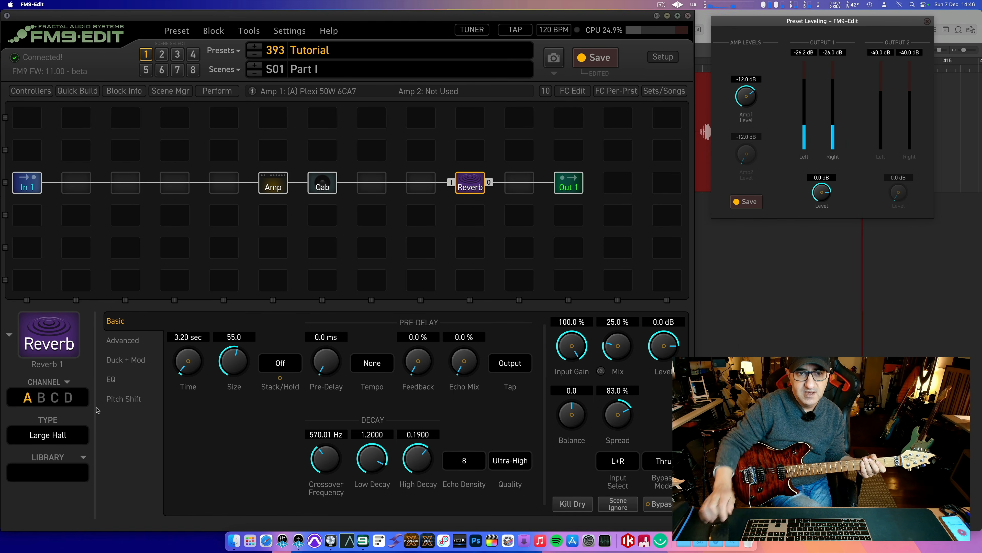
left_click_drag(177, 373, 179, 360)
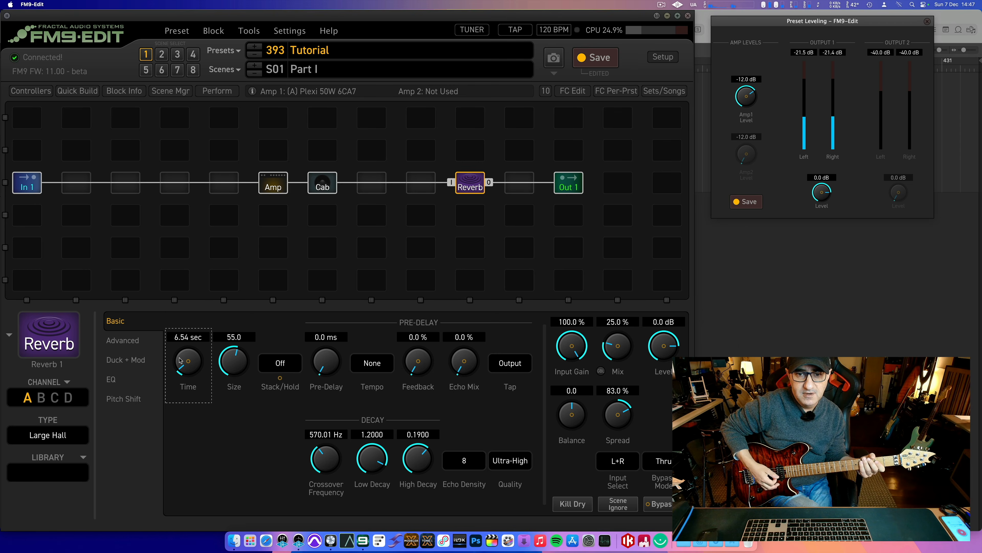
Try the reverb's Economy quality and set it back to Ultra-High
left_click(518, 462)
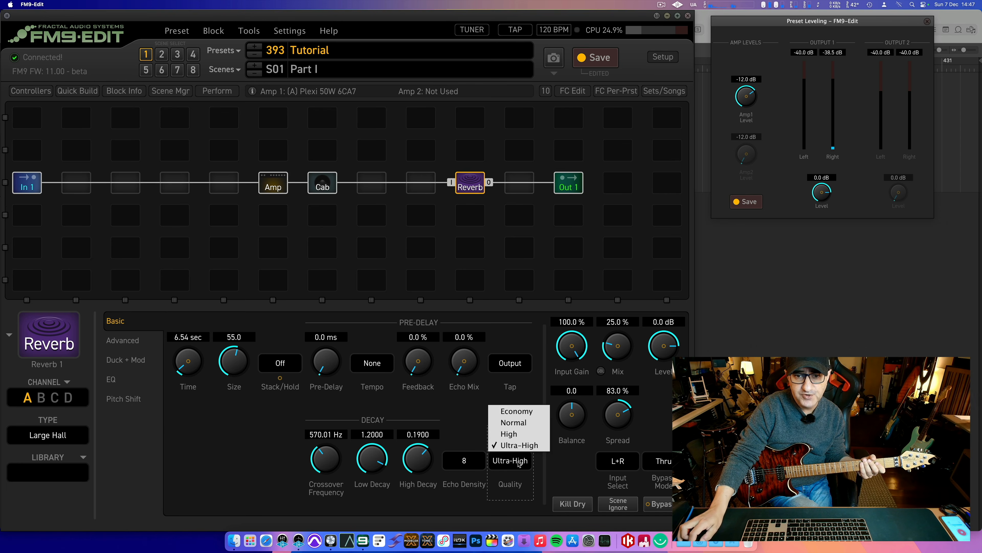
left_click(466, 425)
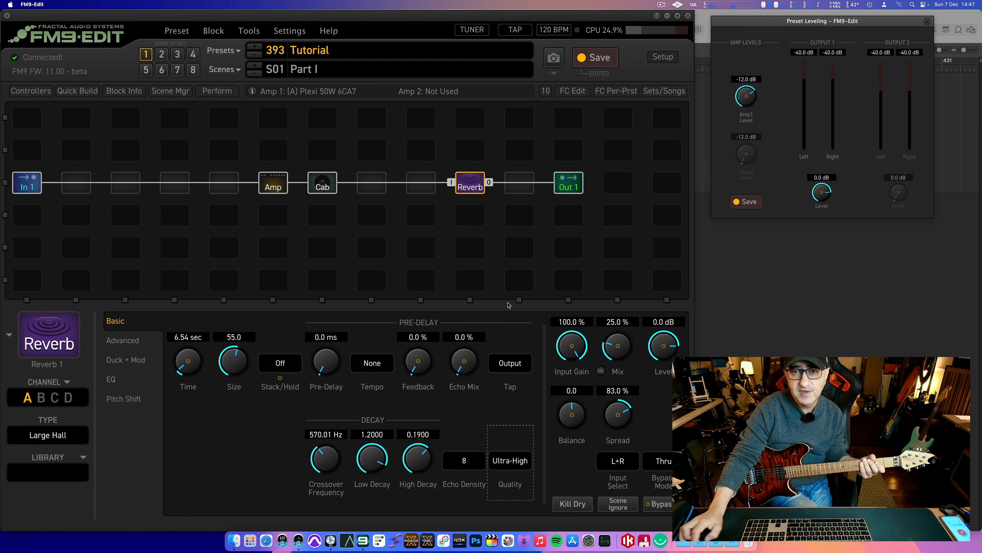
left_click(512, 459)
left_click(520, 412)
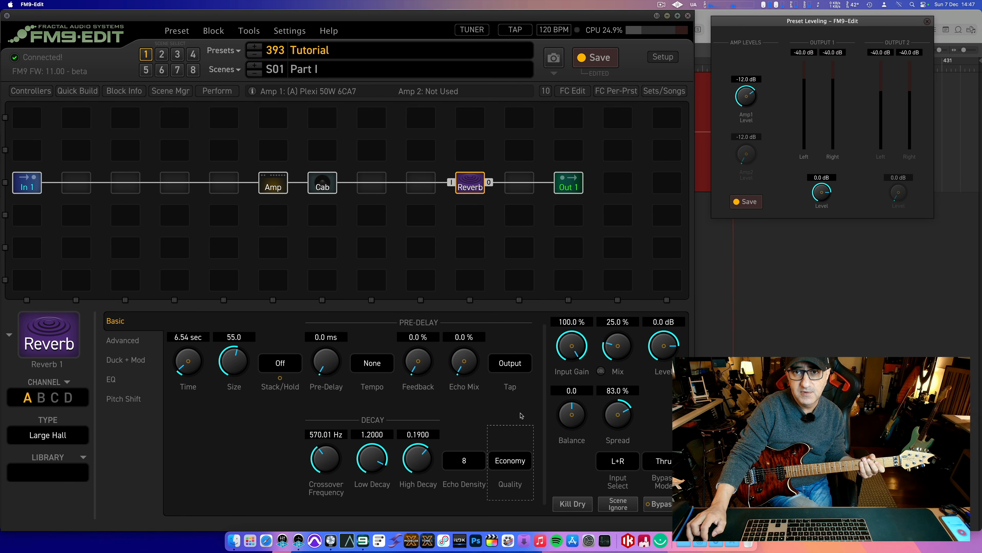
left_click(513, 462)
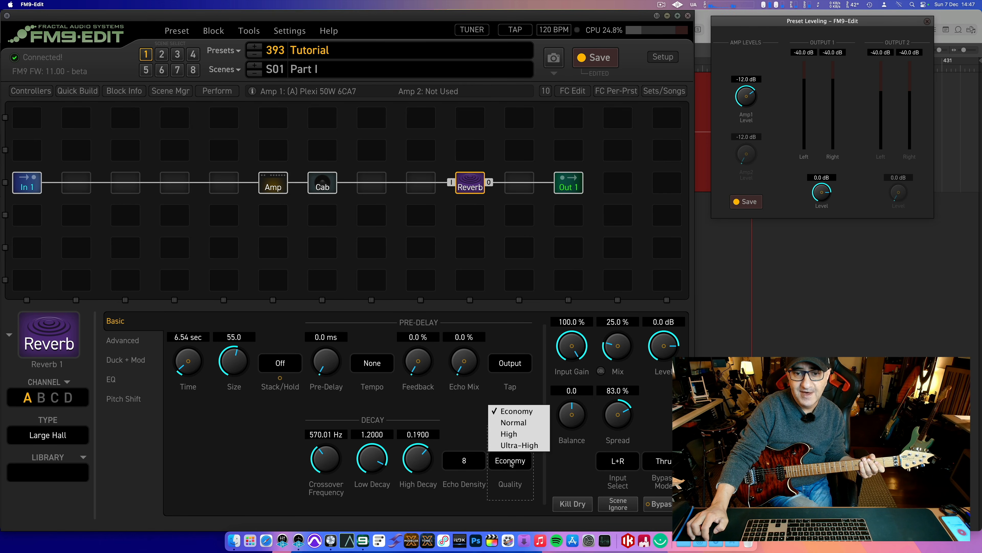
left_click(516, 445)
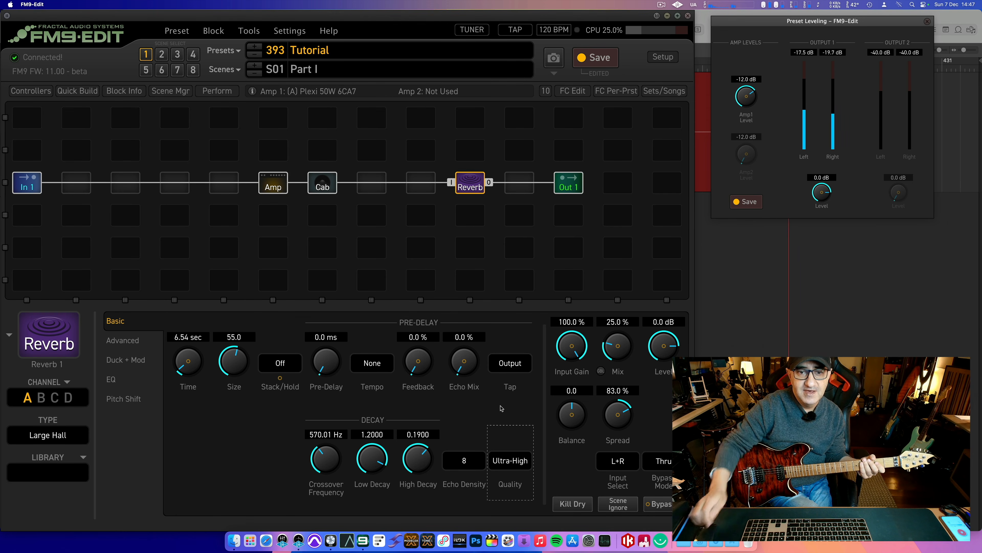
Set the reverb's pre-delay to 205.3 ms and check the tempo divisions, keeping the tempo at None
left_click_drag(323, 367, 340, 309)
left_click(372, 363)
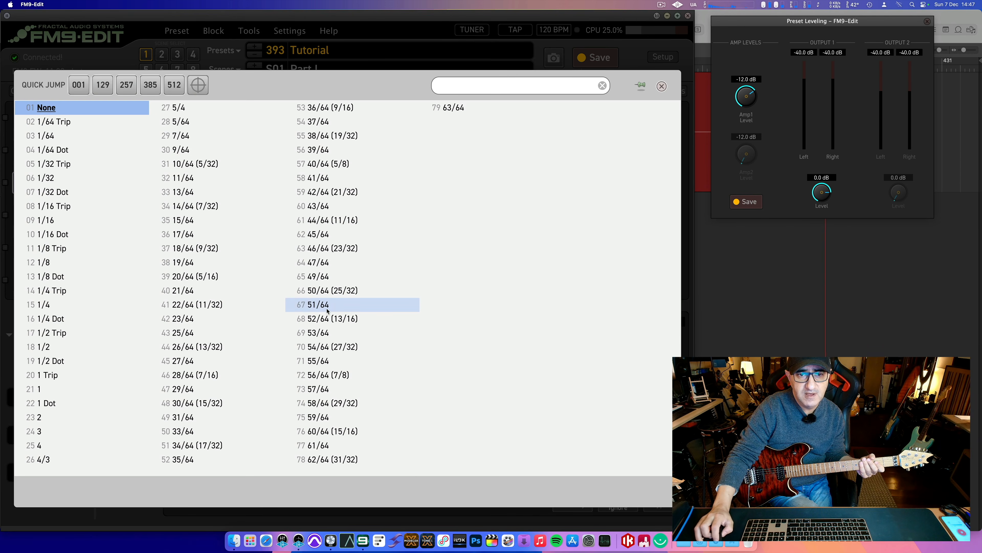
left_click(662, 86)
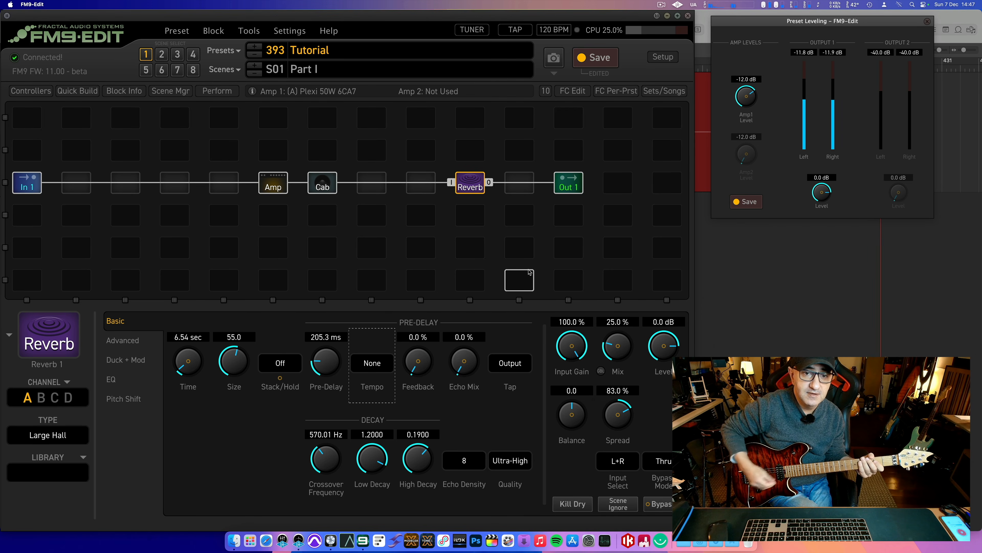
Reset the reverb's pre-delay to 0.0 ms and change the reverb type to Large Plate
left_click_drag(326, 357, 360, 477)
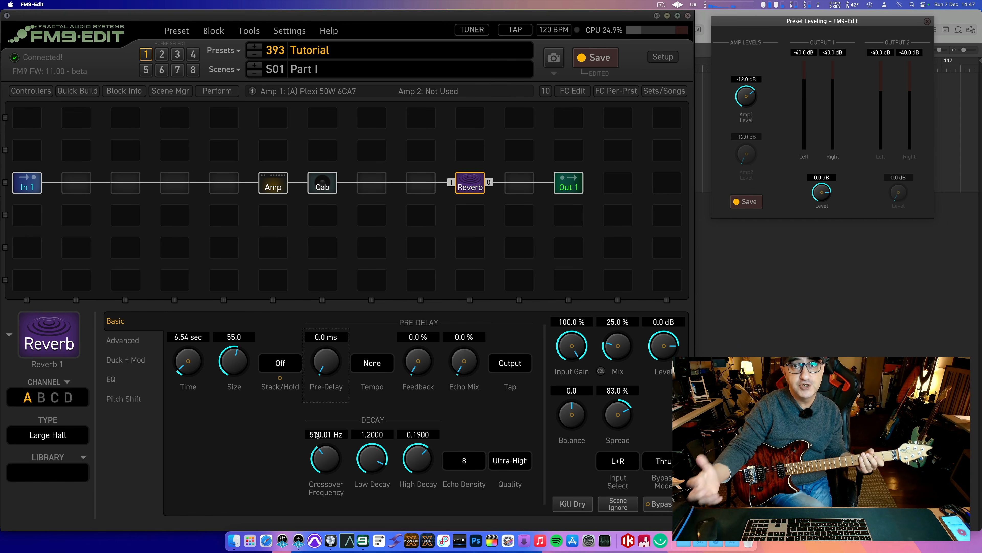
left_click(60, 435)
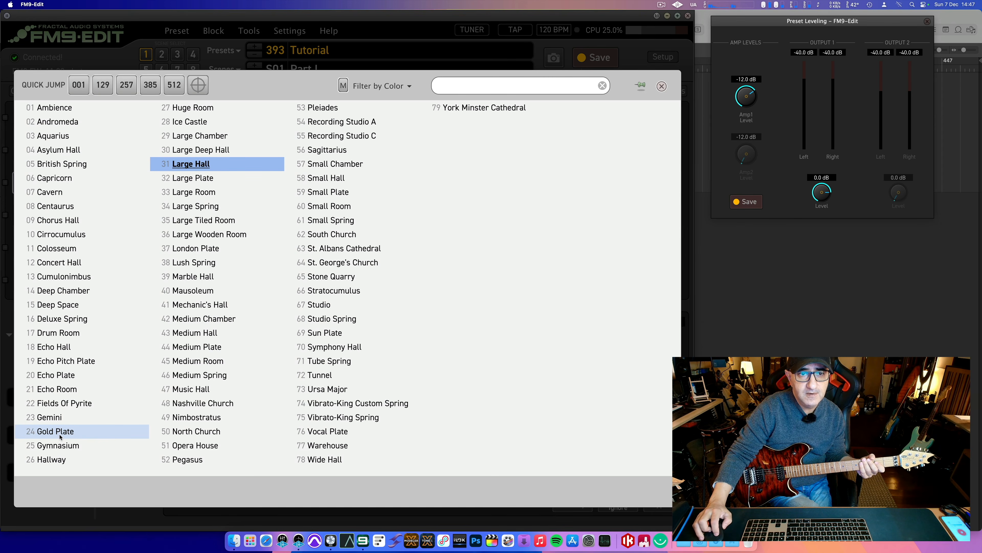
left_click(215, 178)
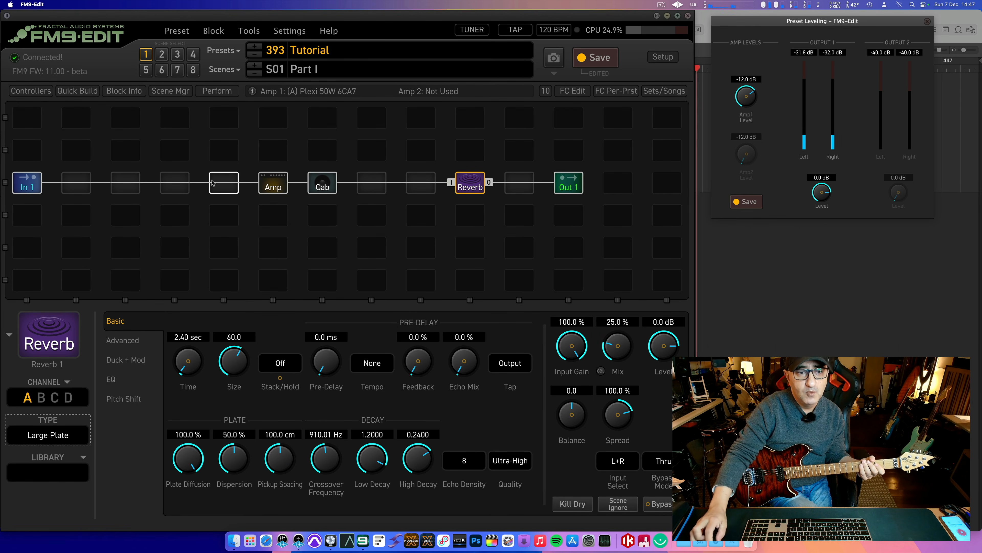
Audition reverb types such as Huge Room, Ice Castle, Large Chamber, Large Deep Hall and Sagittarius in the pinned type list, and settle on Small Hall
left_click(61, 434)
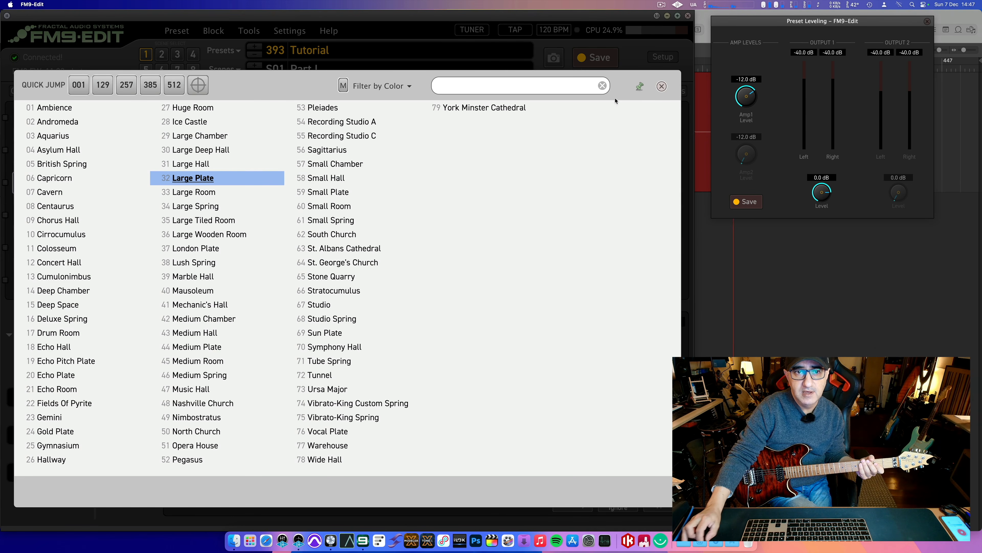
left_click(212, 113)
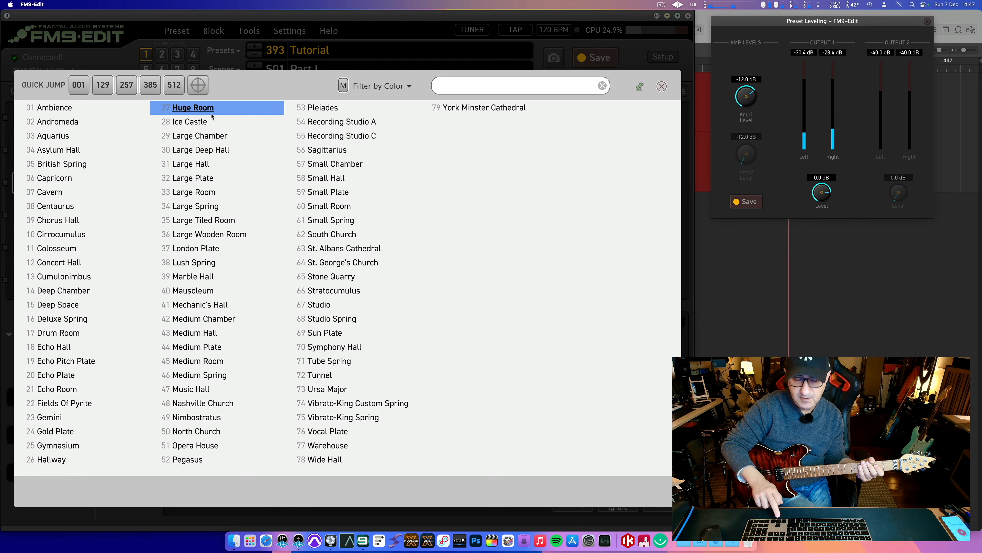
key("Down")
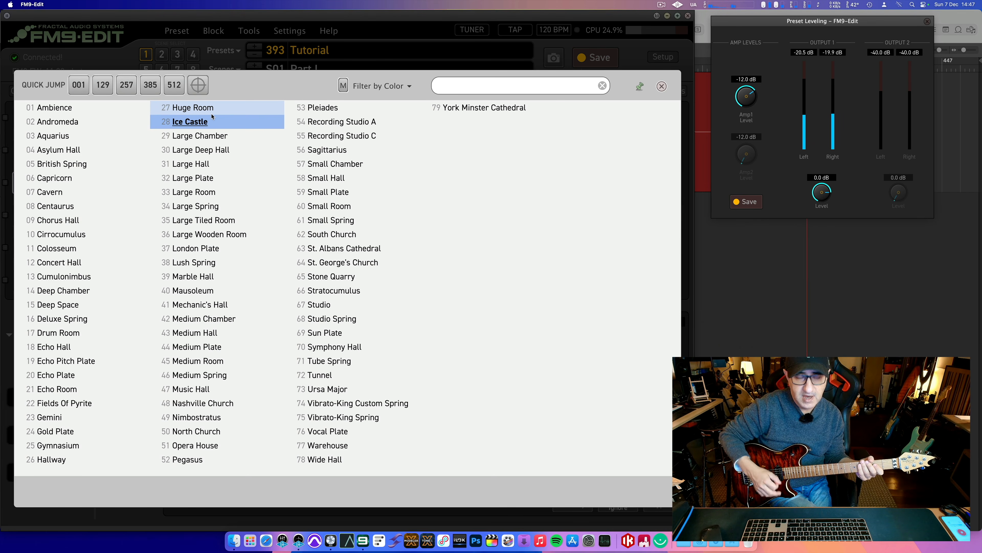
key("Down")
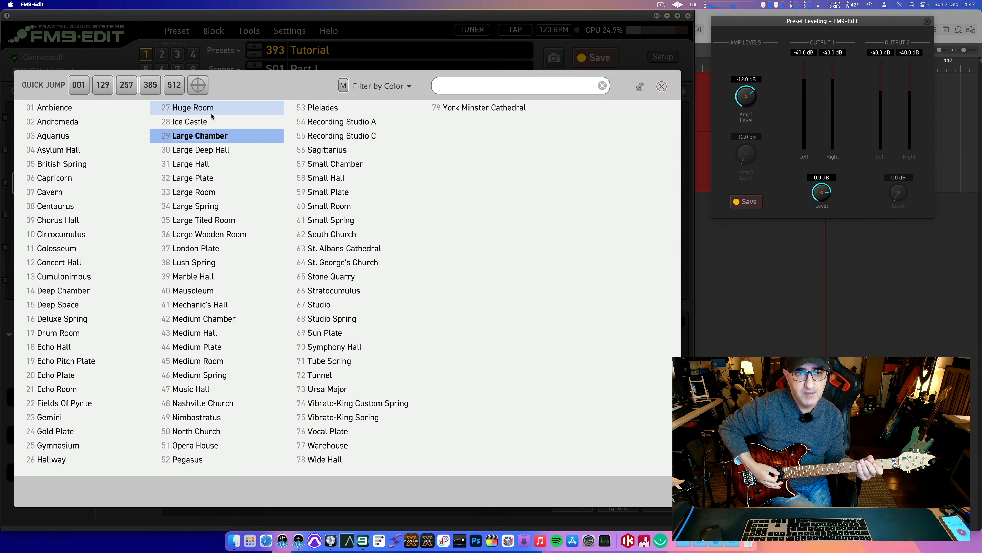
key("Down")
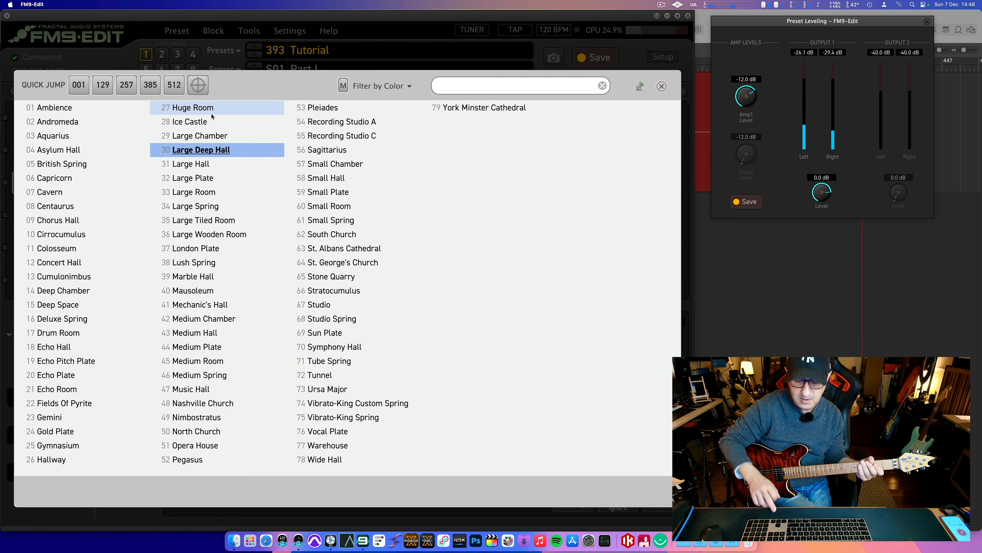
key("Right")
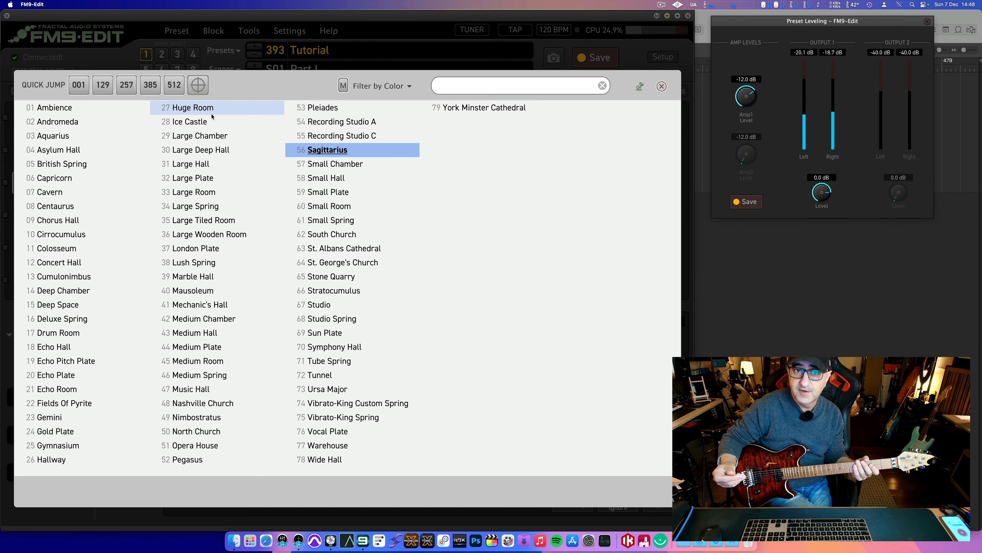
key("Down")
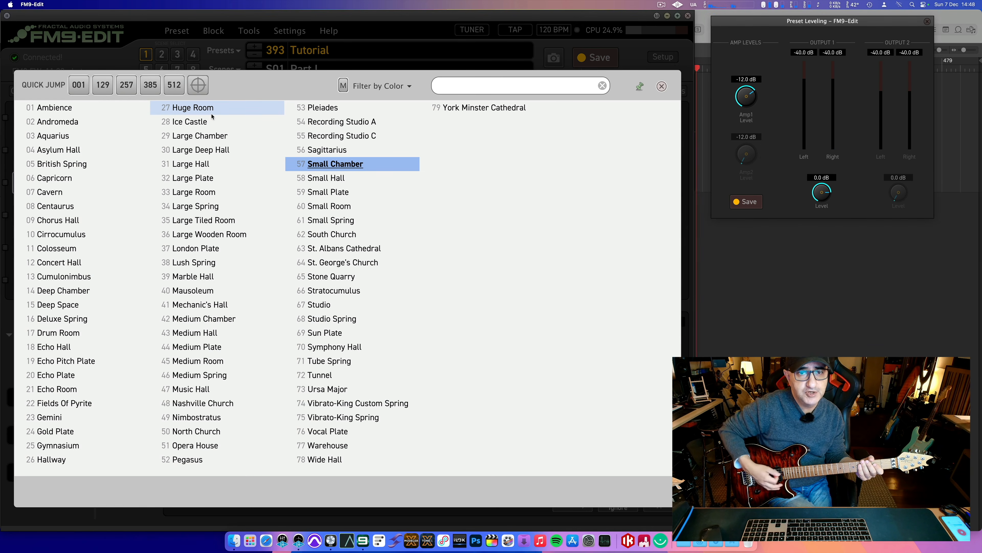
key("Down")
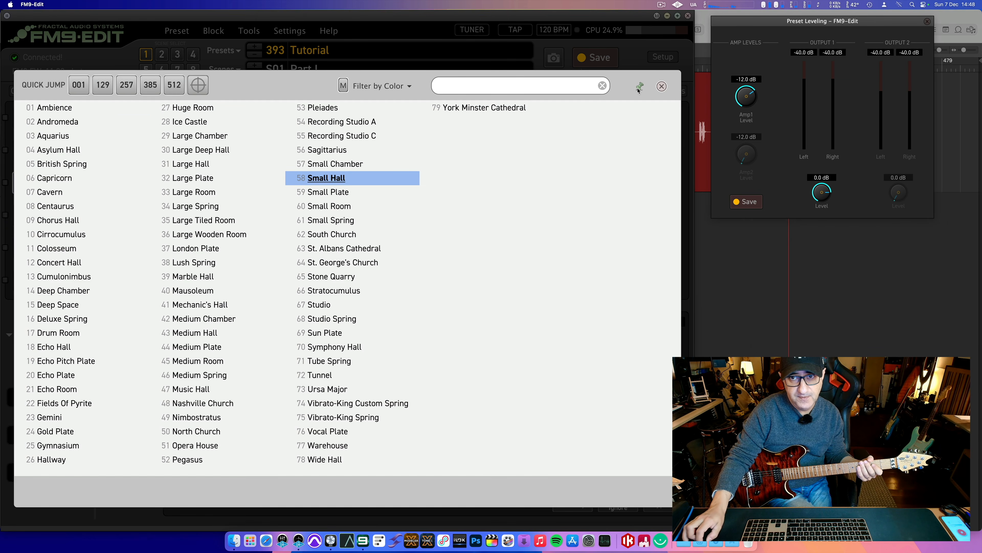
left_click(661, 86)
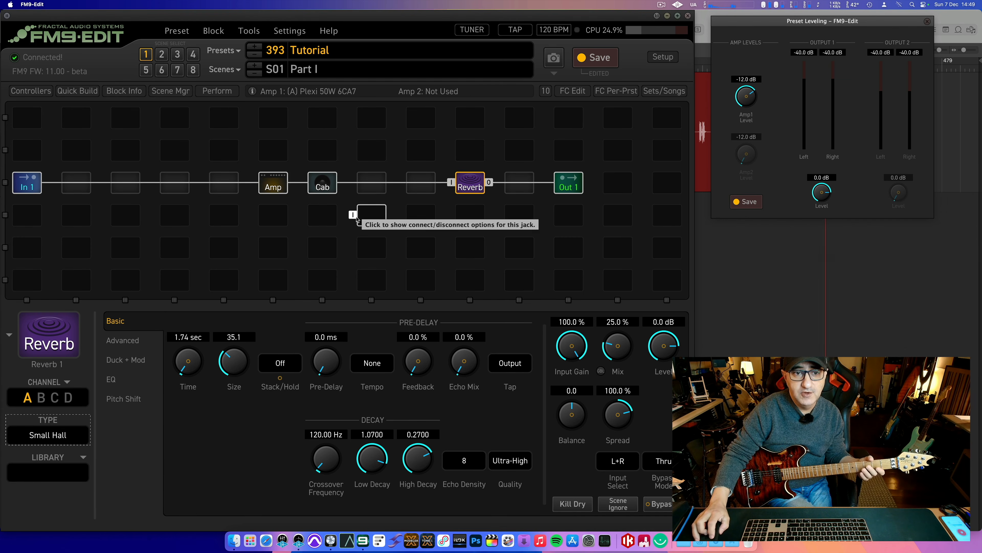
Set the Small Hall reverb's time to 1.90 sec and its mix to 20.4 %
left_click_drag(188, 366, 189, 365)
left_click_drag(616, 355, 613, 369)
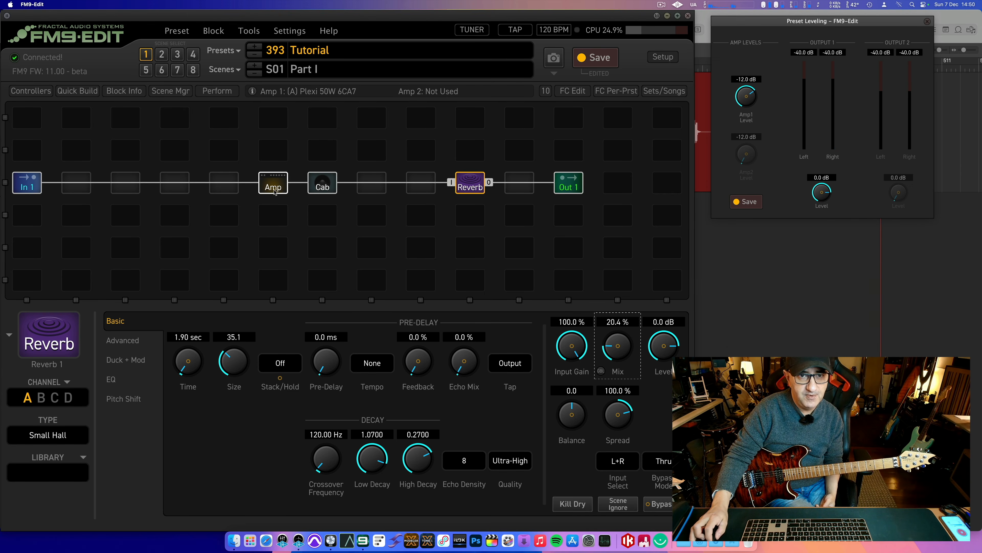
Add Delay 1 to the signal path directly before the Reverb block and bypass the Reverb block
left_click(409, 189)
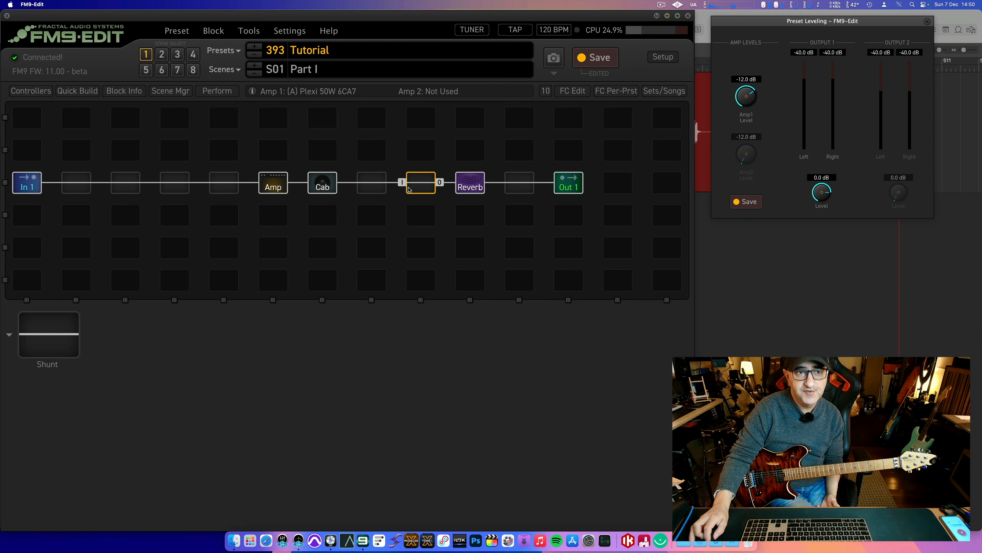
left_click(78, 91)
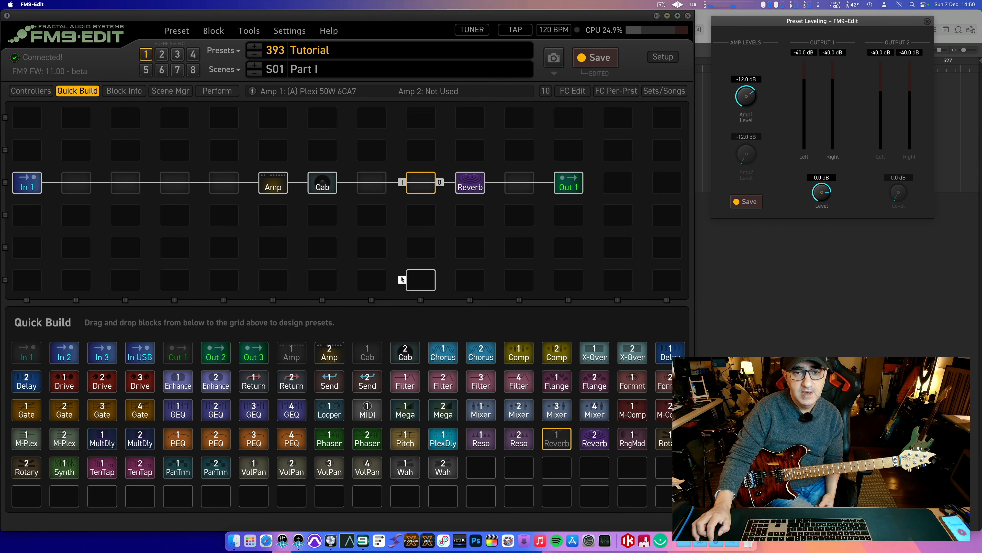
left_click_drag(671, 352, 422, 196)
left_click(466, 188)
key("super+b")
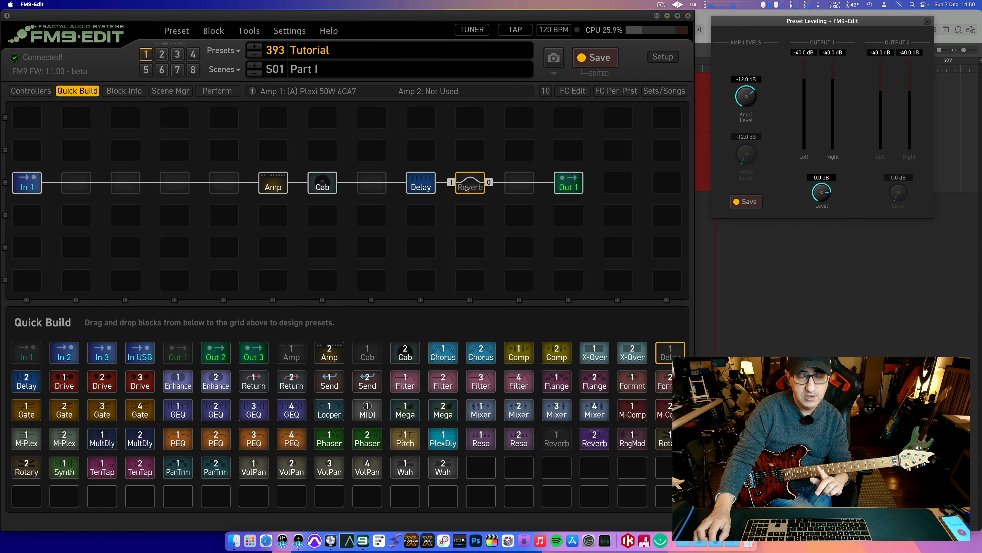
Audition the Wandering Delays and Surround Delay types on the Delay block in the pinned type list, and settle on Ping-Pong
left_click(31, 91)
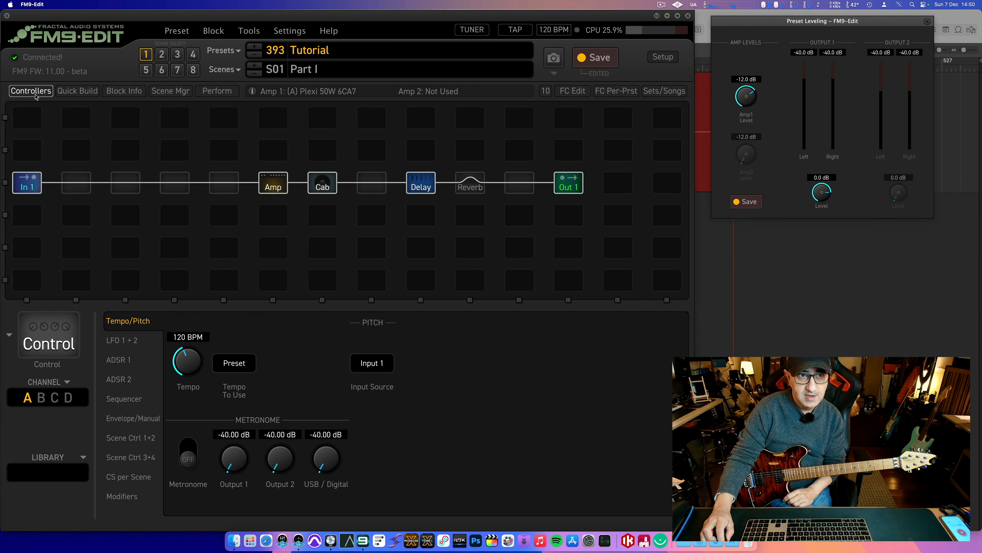
left_click(421, 191)
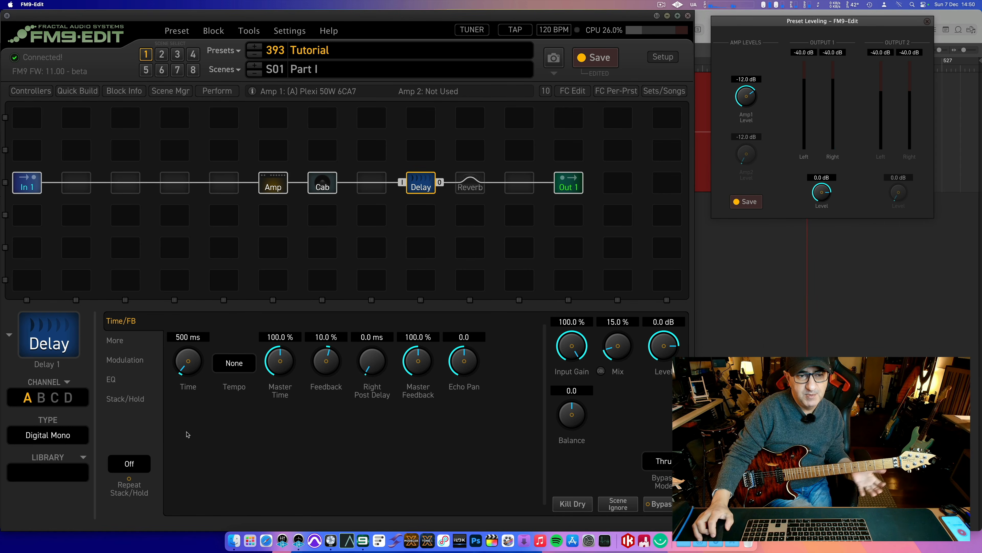
left_click(70, 439)
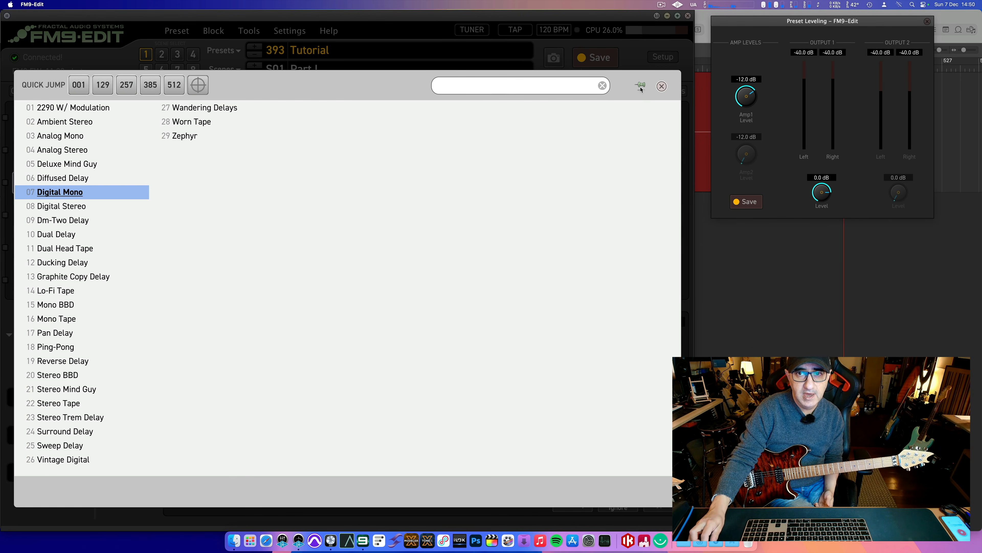
left_click(214, 115)
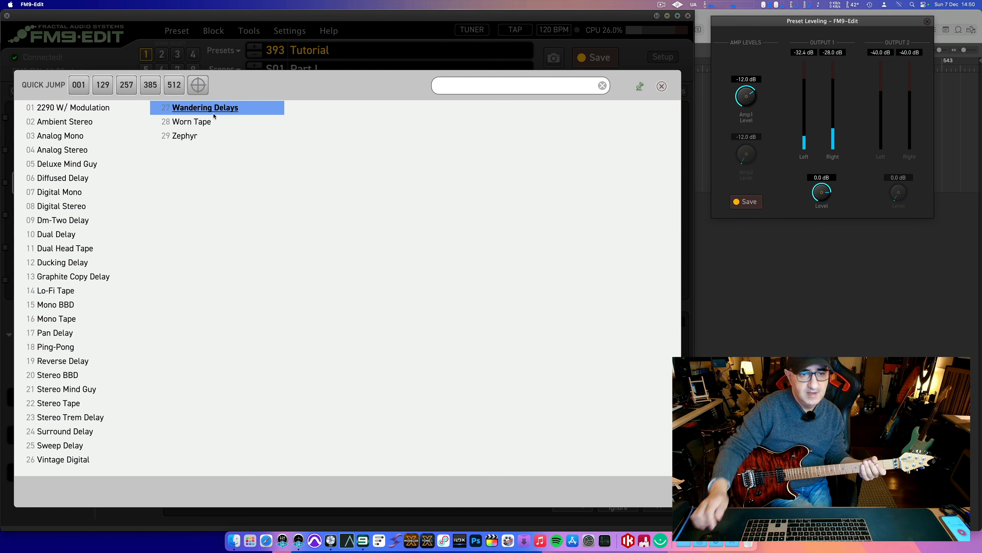
left_click(95, 432)
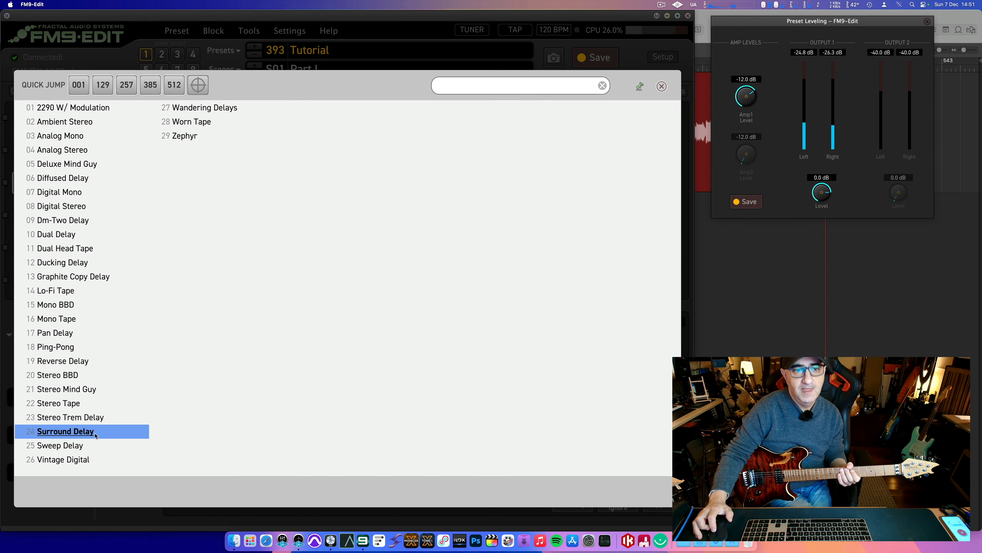
left_click(75, 349)
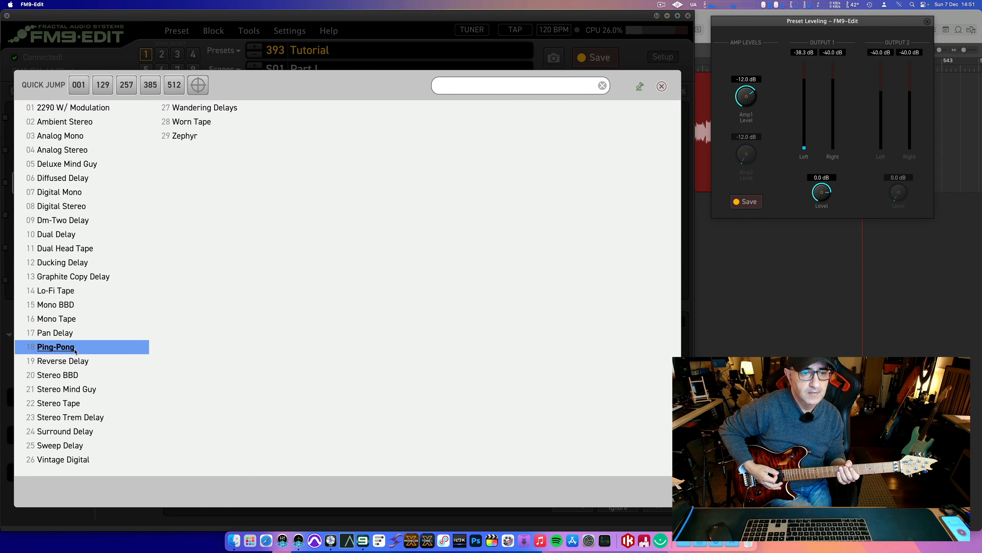
left_click(661, 87)
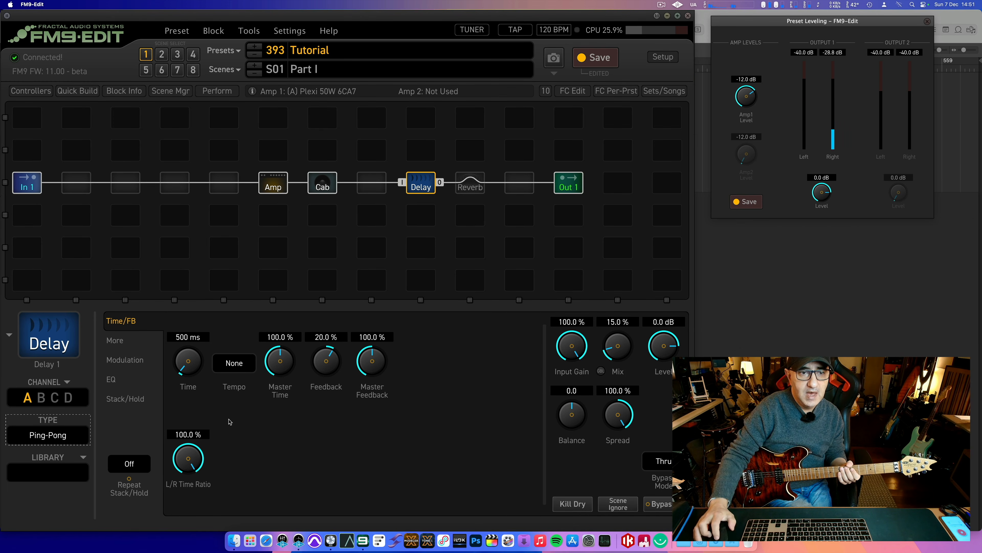
Review the delay's diffuser, ducker and modulation parameters, and set its EQ low cut frequency to 201.3 Hz
left_click(116, 341)
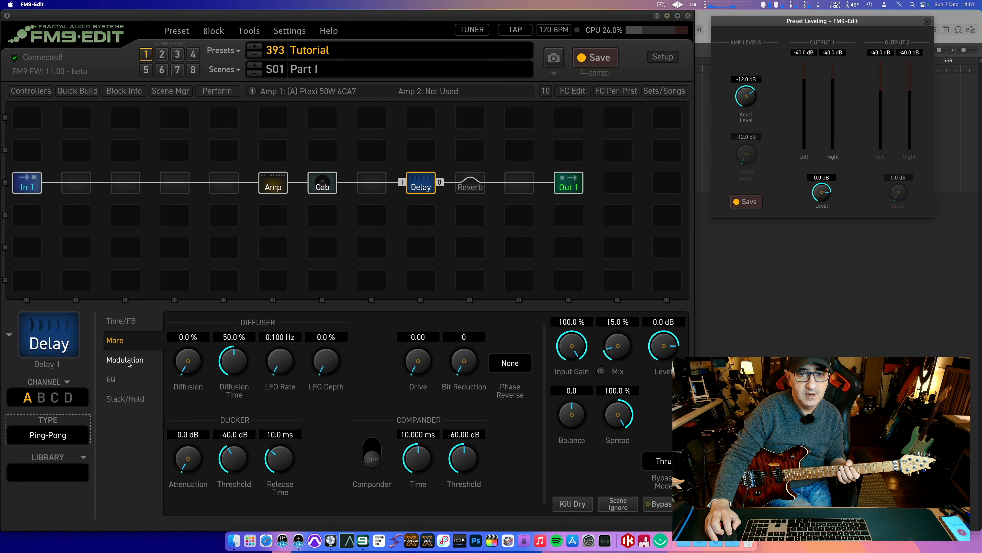
left_click(128, 364)
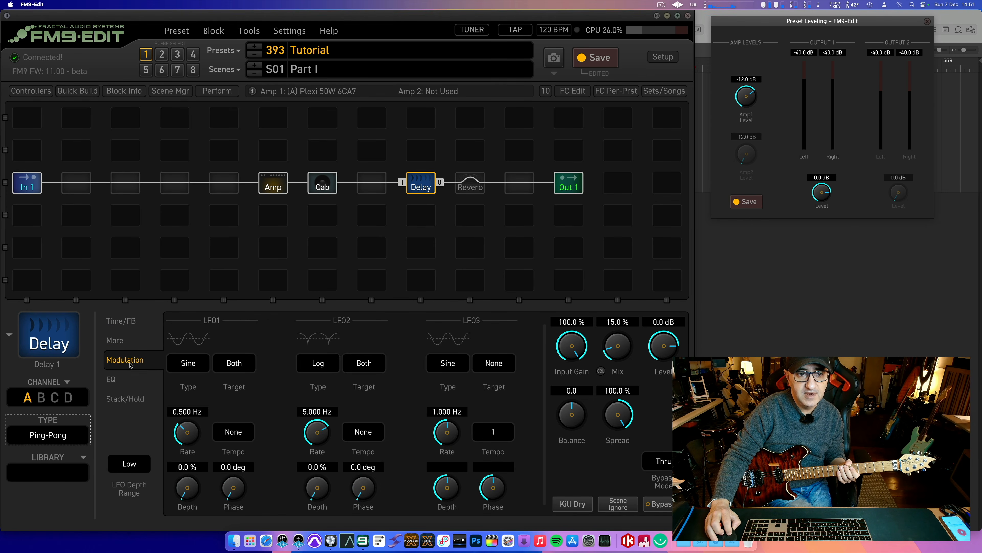
left_click(127, 379)
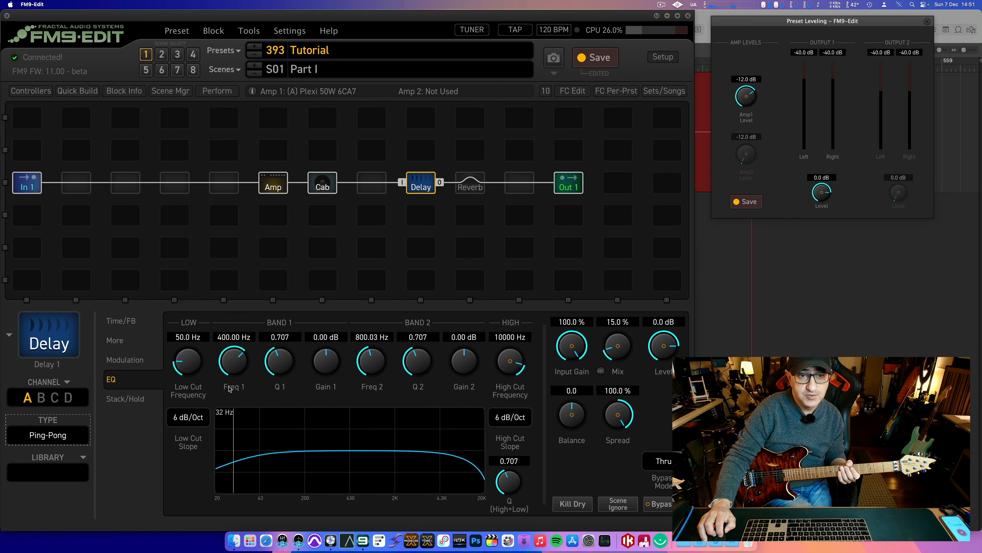
left_click_drag(188, 362, 223, 305)
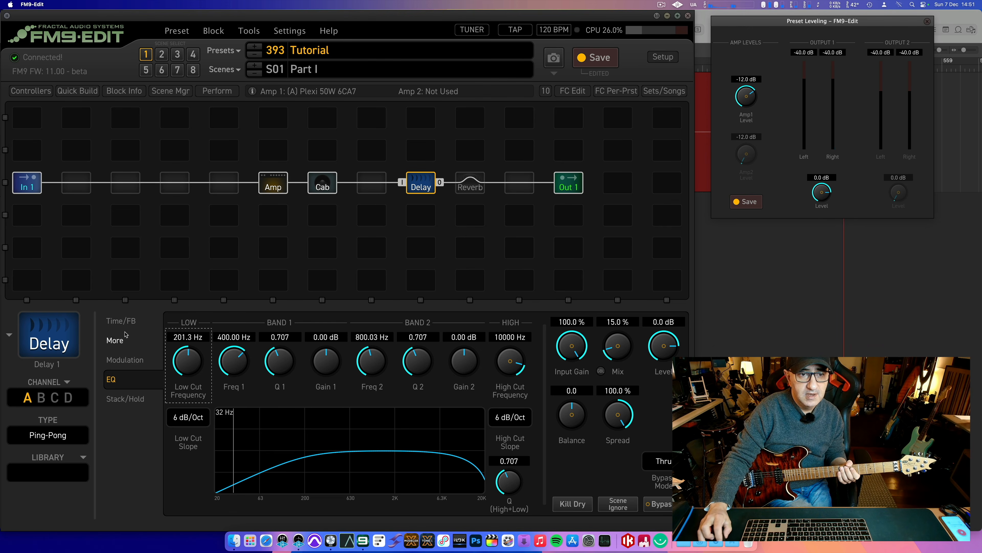
Set the Ping-Pong delay's feedback to 13.0 % and its mix to 9.9 %
left_click(121, 321)
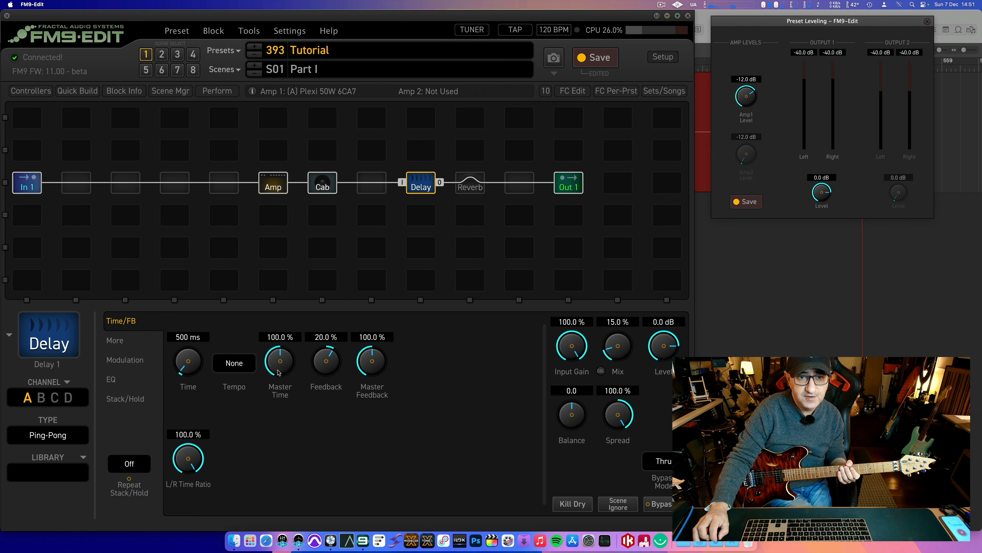
left_click_drag(326, 378, 327, 381)
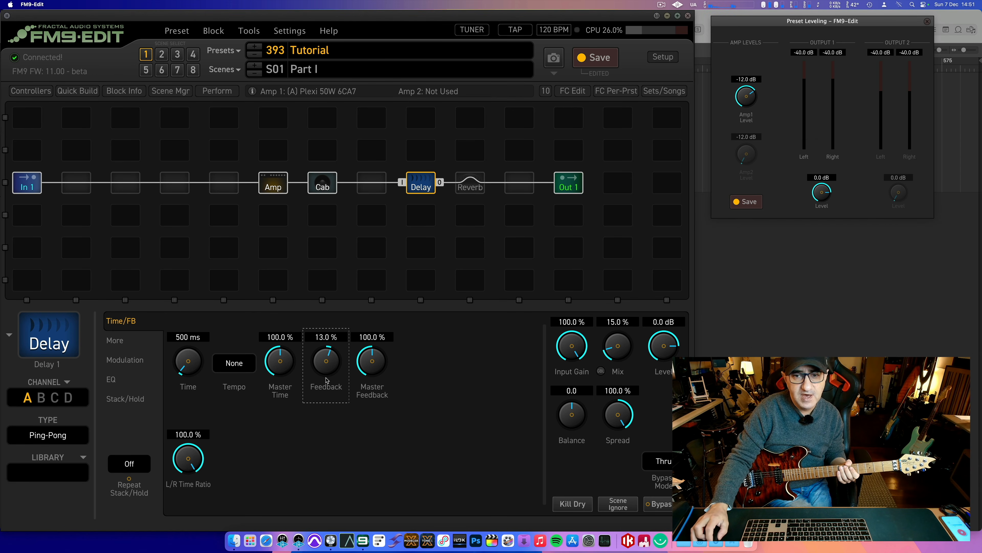
left_click_drag(623, 357, 624, 359)
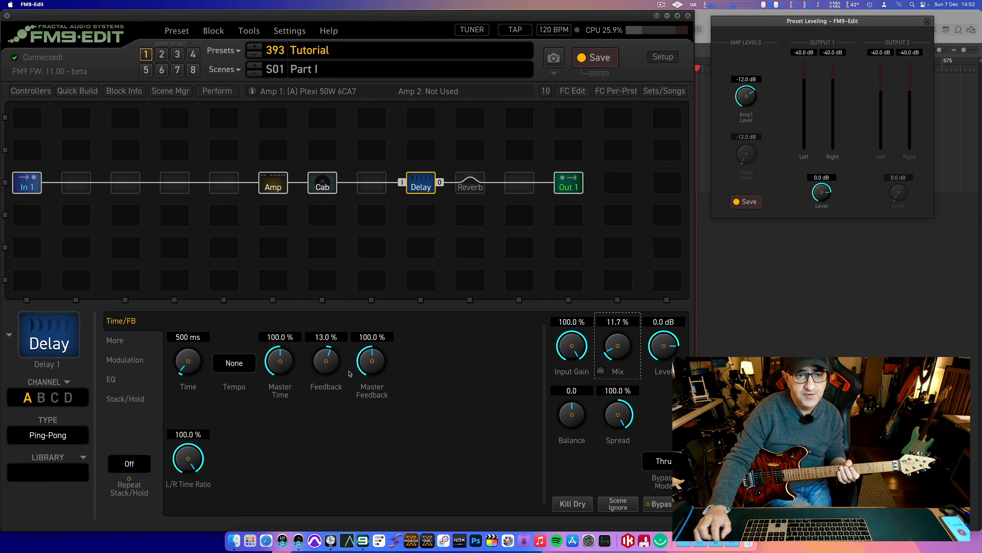
left_click(137, 347)
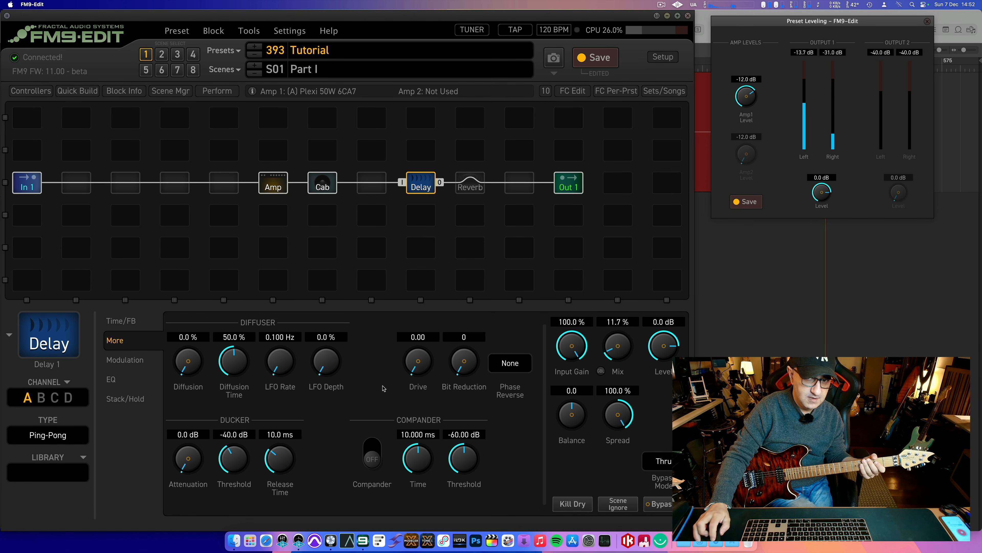
left_click(618, 358)
left_click_drag(618, 357, 618, 363)
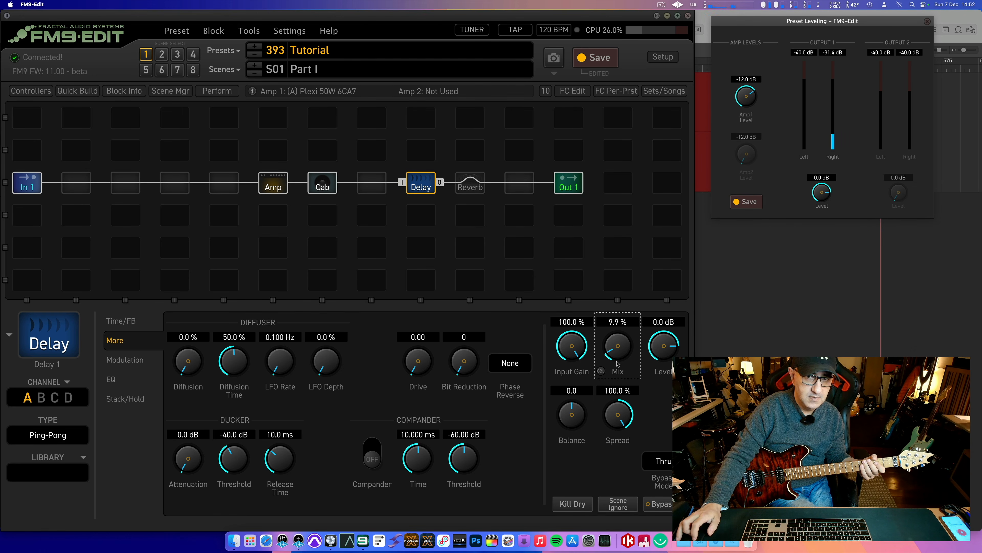
Audition Pan Delay on the Delay block, change its type to Stereo Tape, and set the mix to 7.8 %
left_click(60, 434)
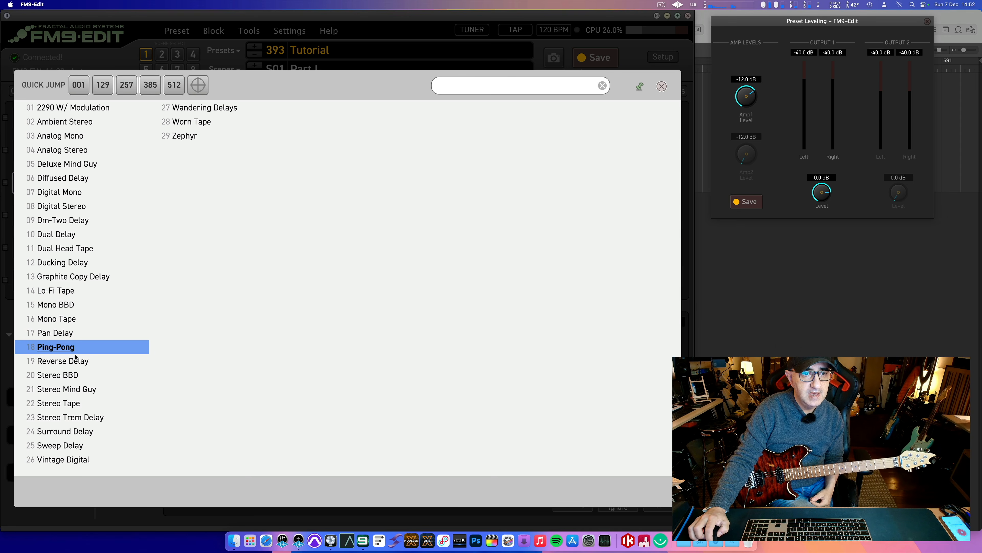
left_click(74, 335)
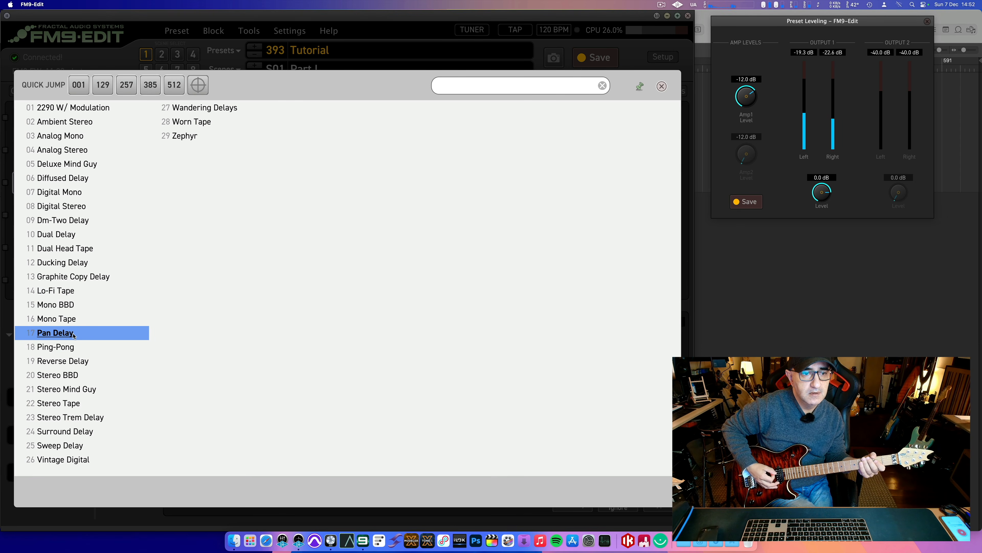
left_click(61, 406)
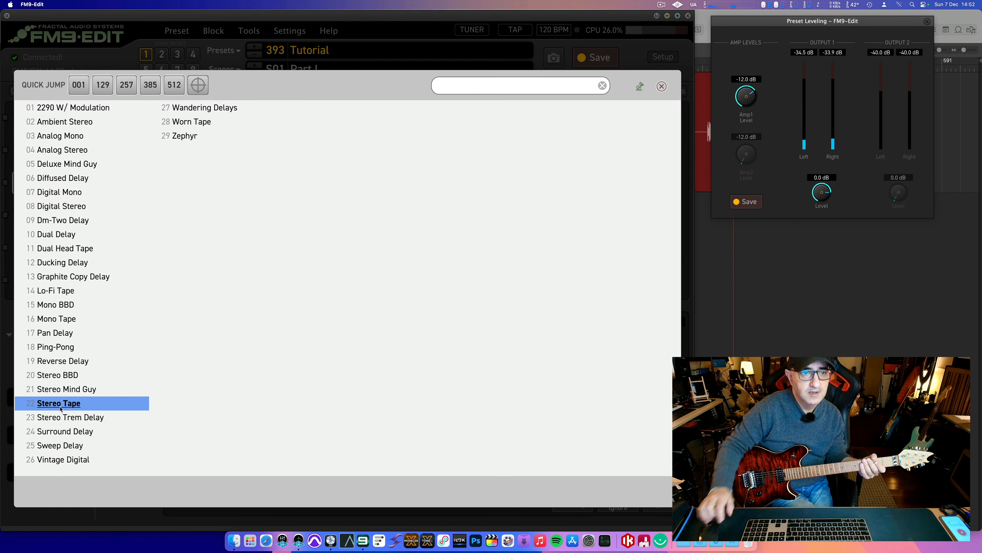
left_click(662, 87)
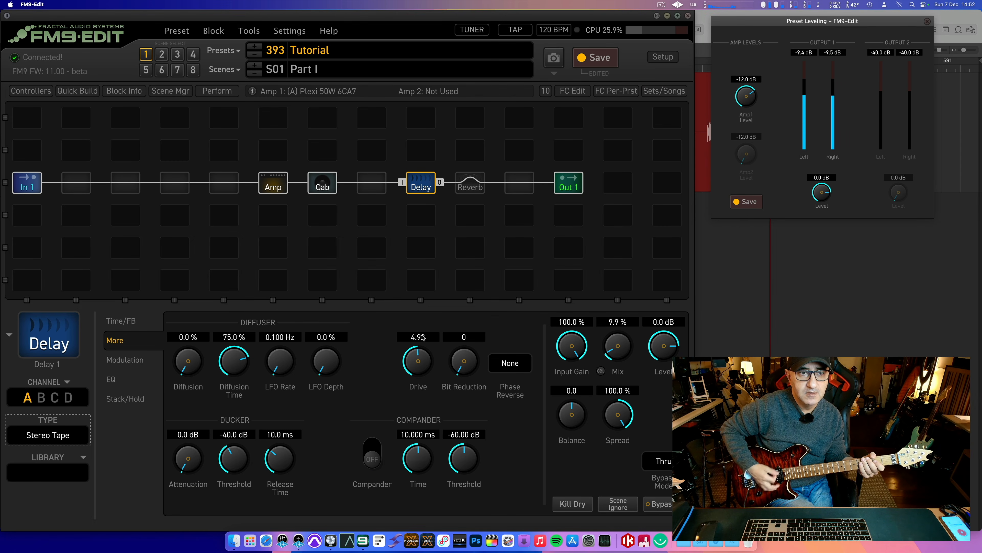
left_click_drag(618, 352, 620, 355)
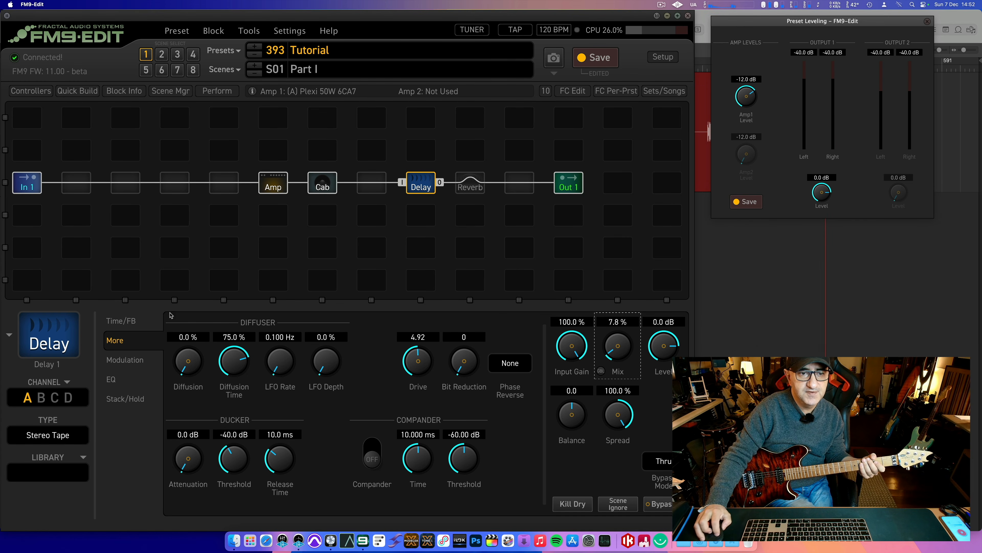
left_click(121, 320)
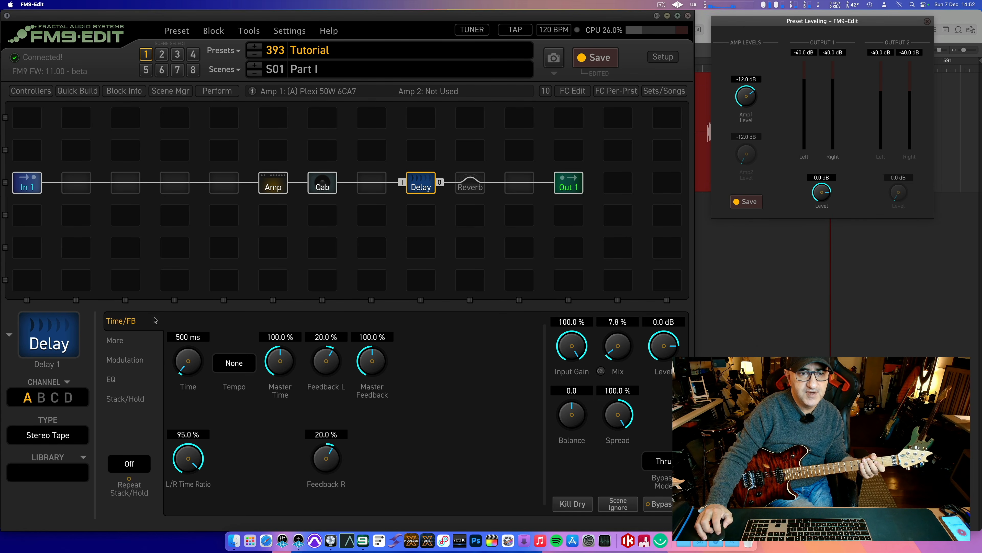
Re-enable the Reverb block and add PEQ 1 to the signal path between the Cab and Delay blocks
left_click(469, 185)
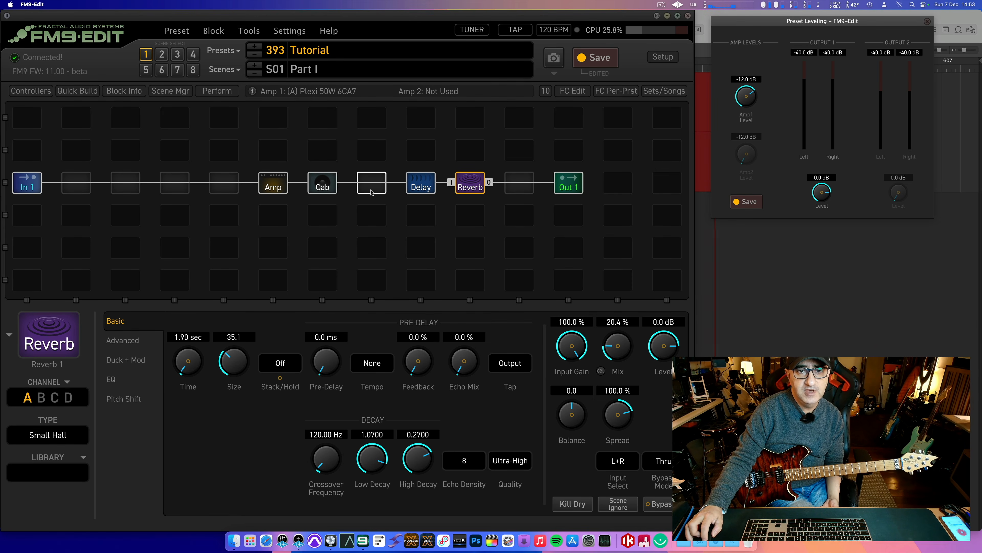
left_click(371, 191)
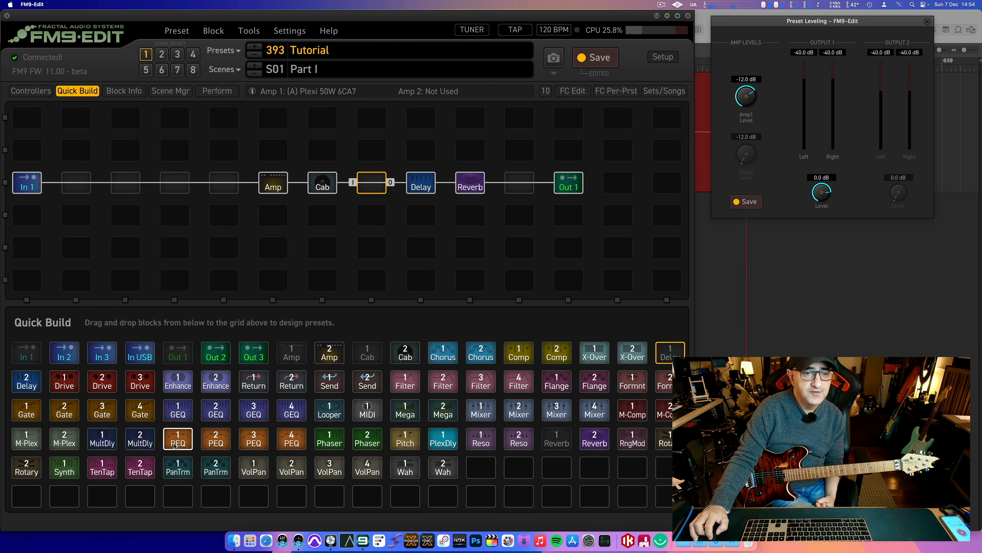
left_click_drag(177, 445, 368, 195)
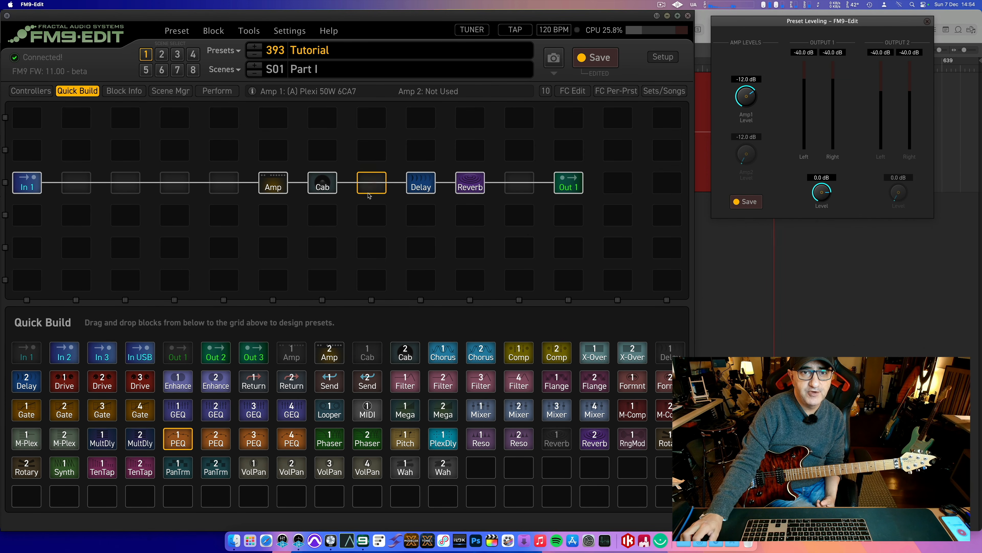
left_click(31, 91)
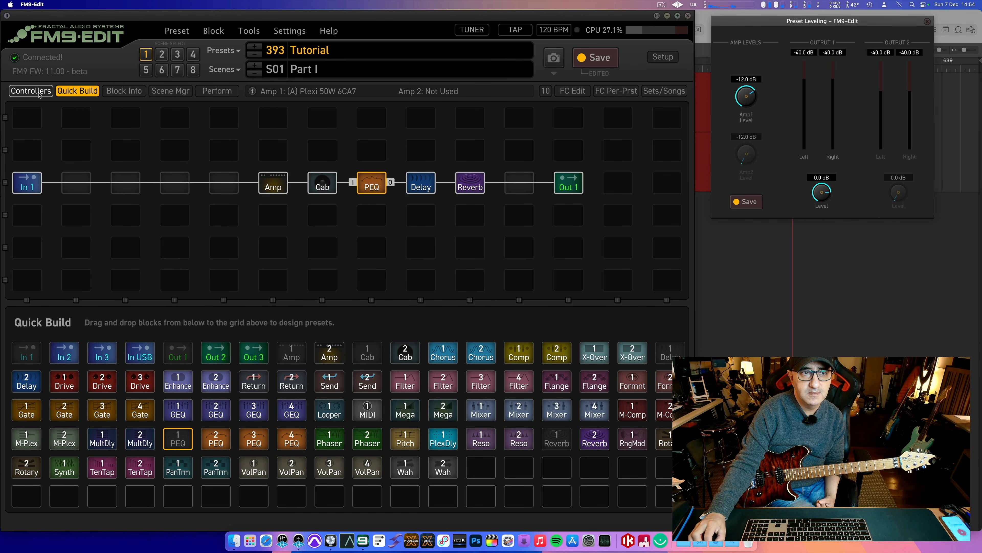
Set the PEQ block's first band to 70 Hz with the Blocking filter type
left_click(363, 181)
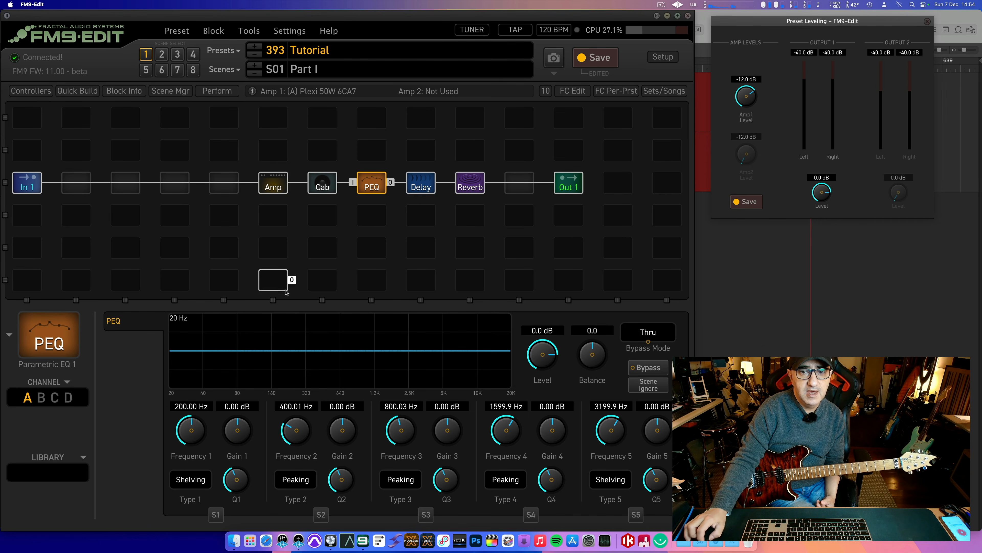
left_click_drag(192, 421, 180, 485)
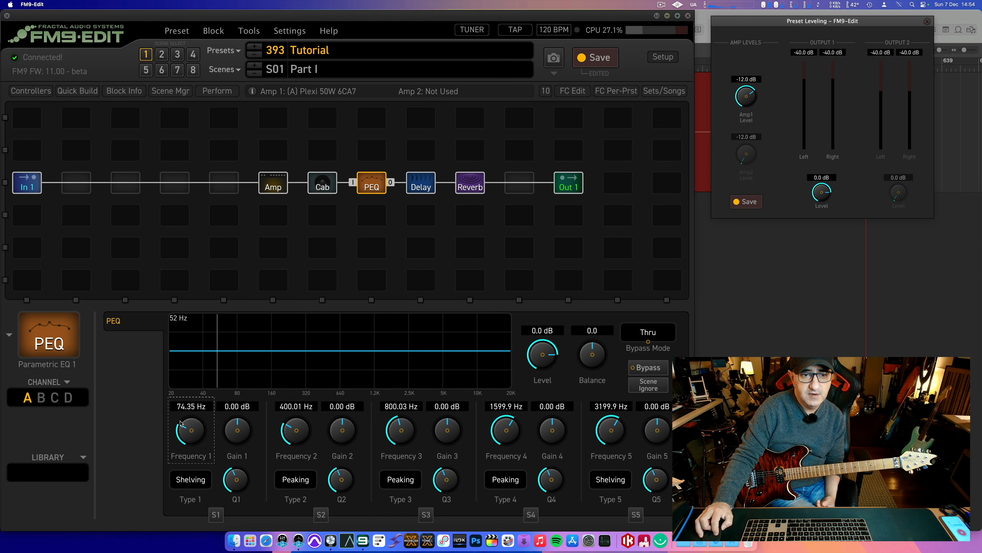
left_click(183, 407)
type("70")
key("Return")
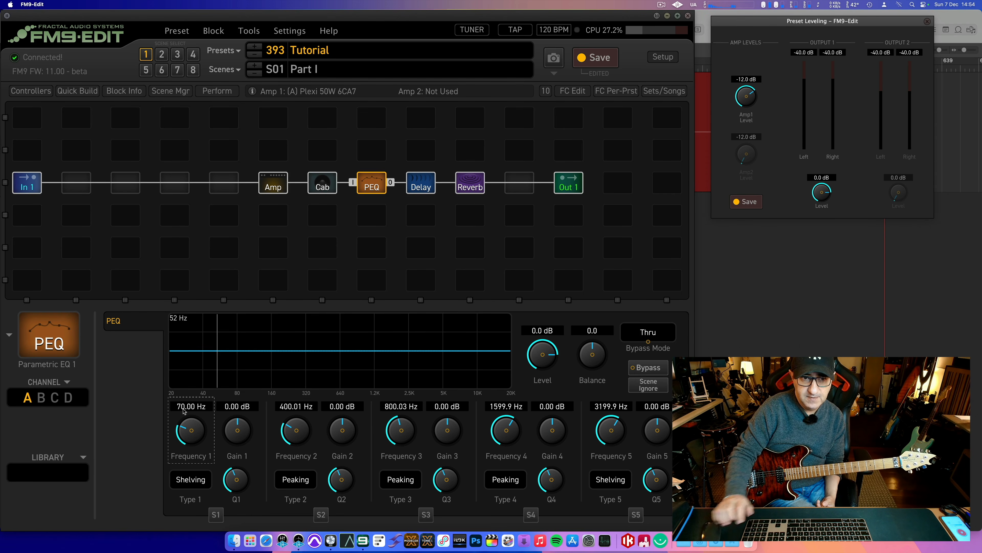
left_click(196, 479)
left_click(200, 419)
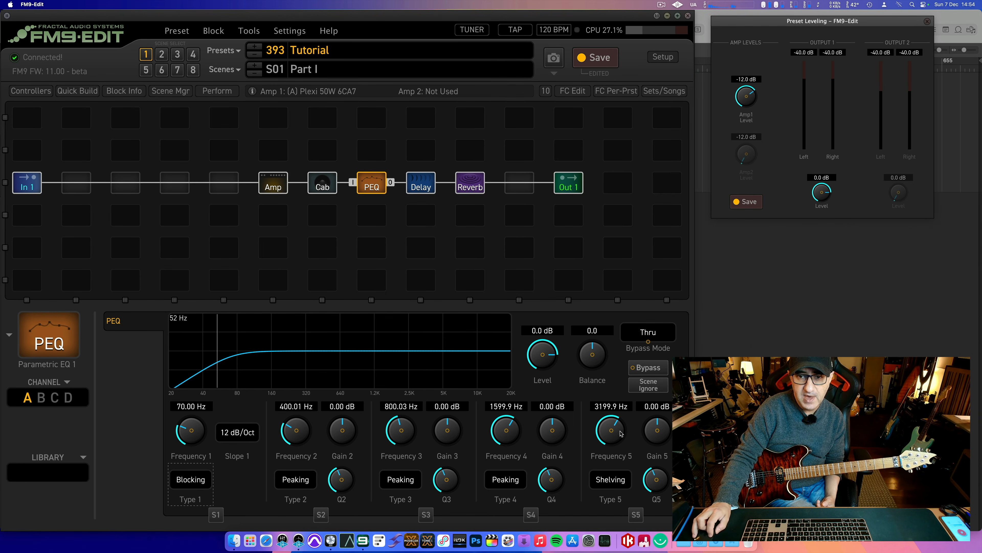
Set the PEQ's fifth band to 9999.8 Hz with the Blocking type, and compare the sound with the block bypassed and engaged
left_click(605, 408)
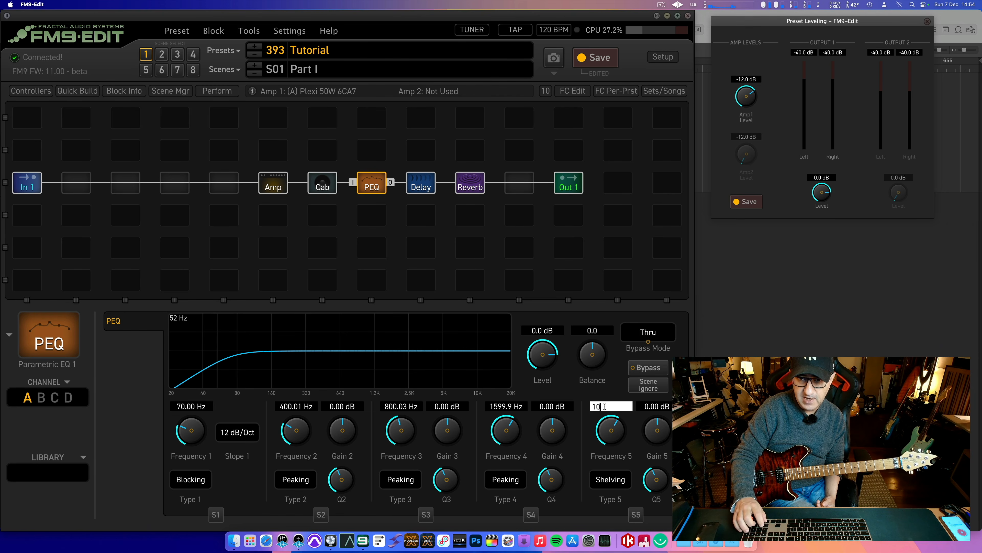
key("Return")
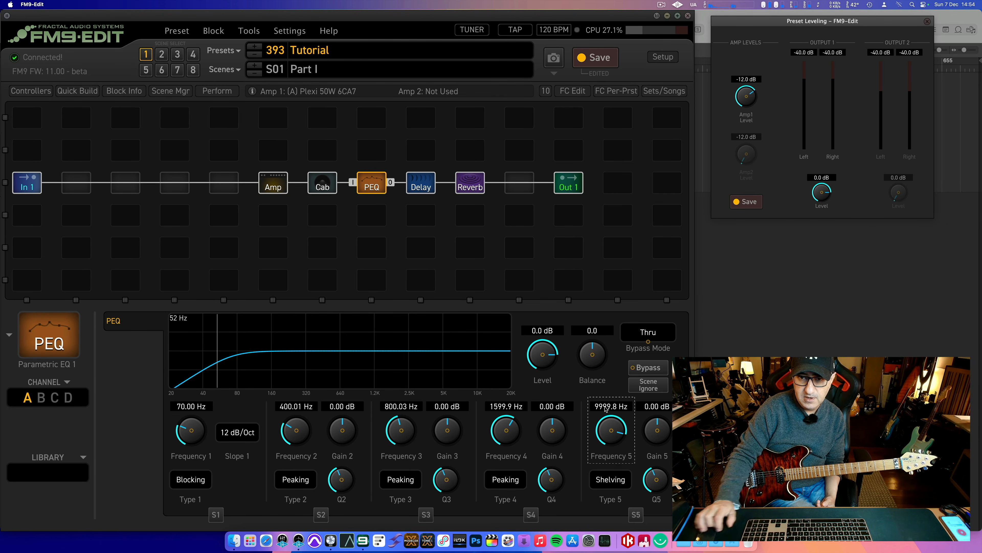
left_click(611, 479)
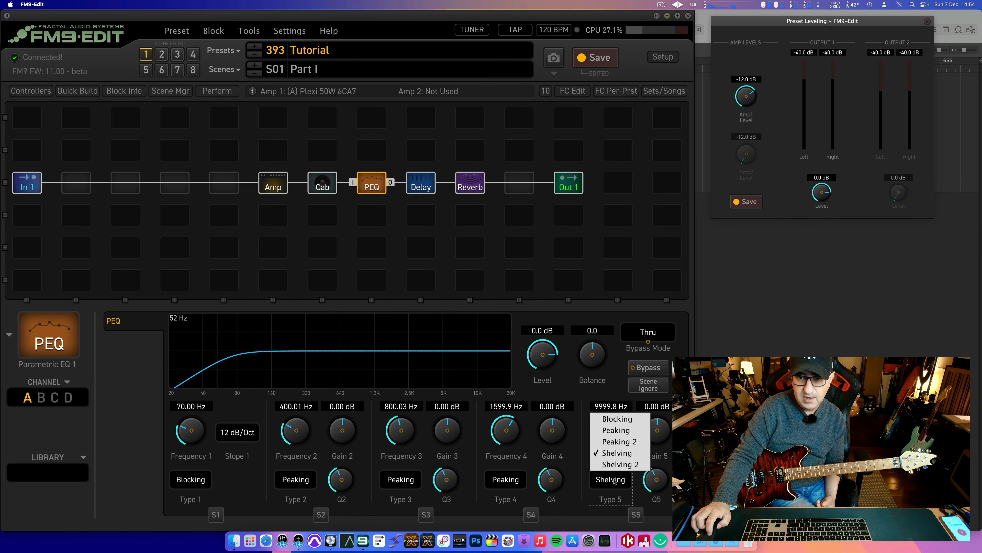
left_click(619, 414)
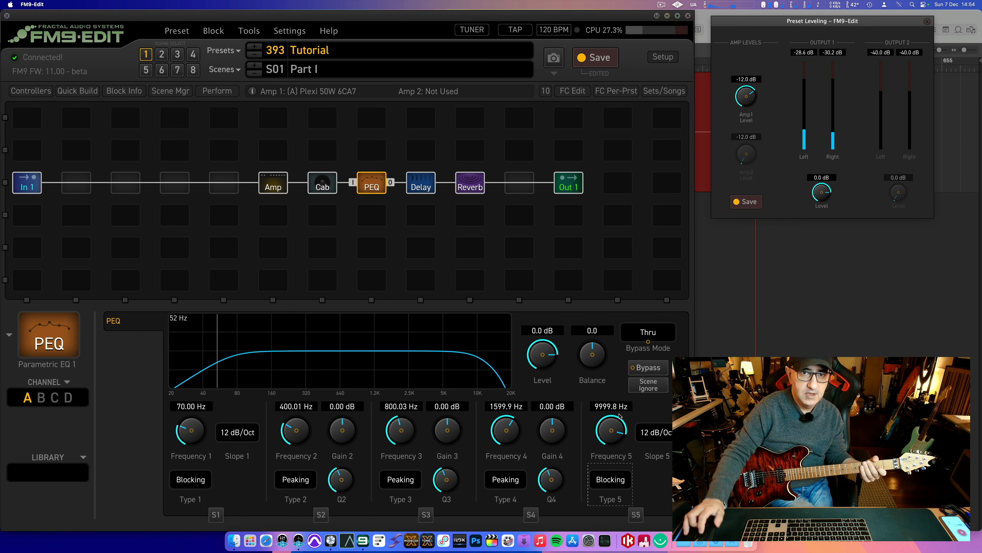
key("space")
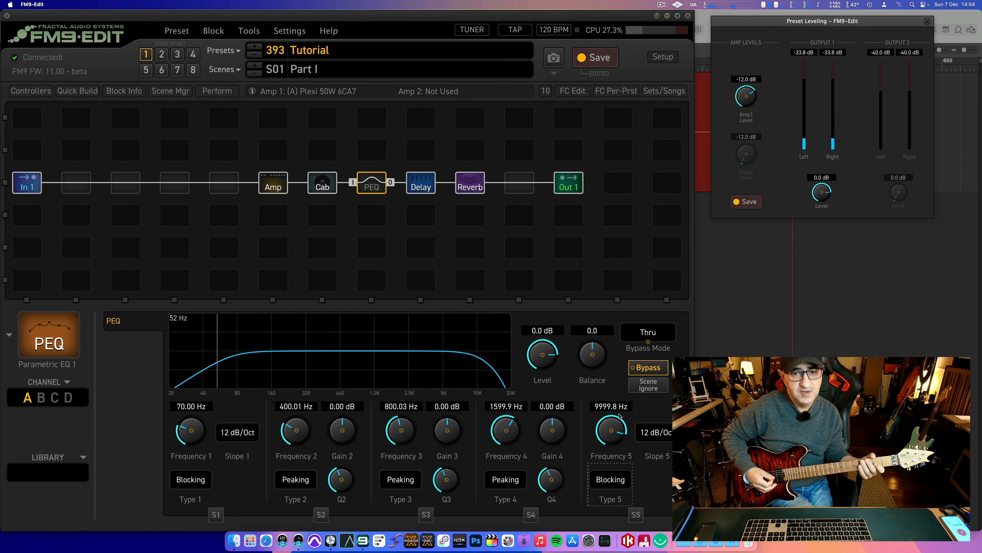
key("space")
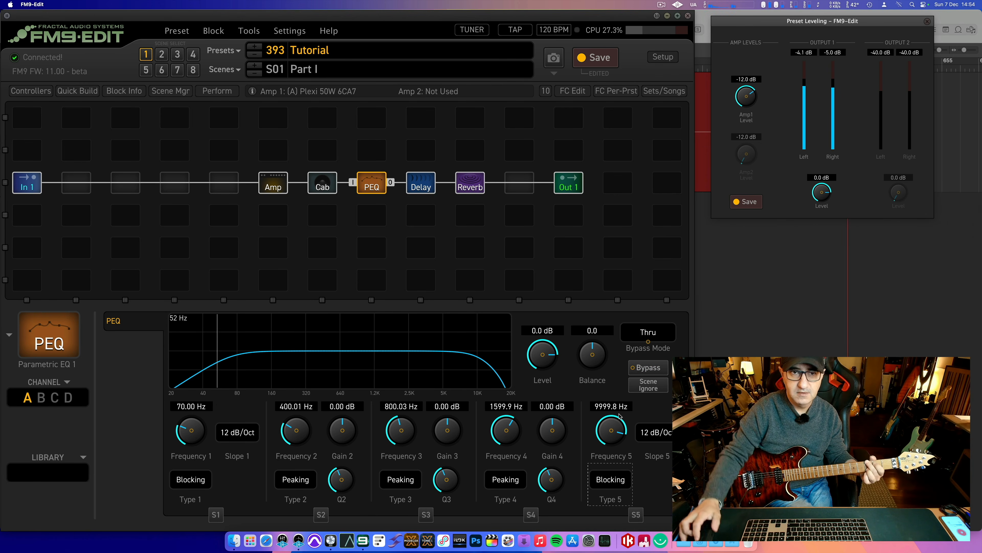
Set the Amp block's treble to 6.02 and its gain to 1.83
left_click(266, 179)
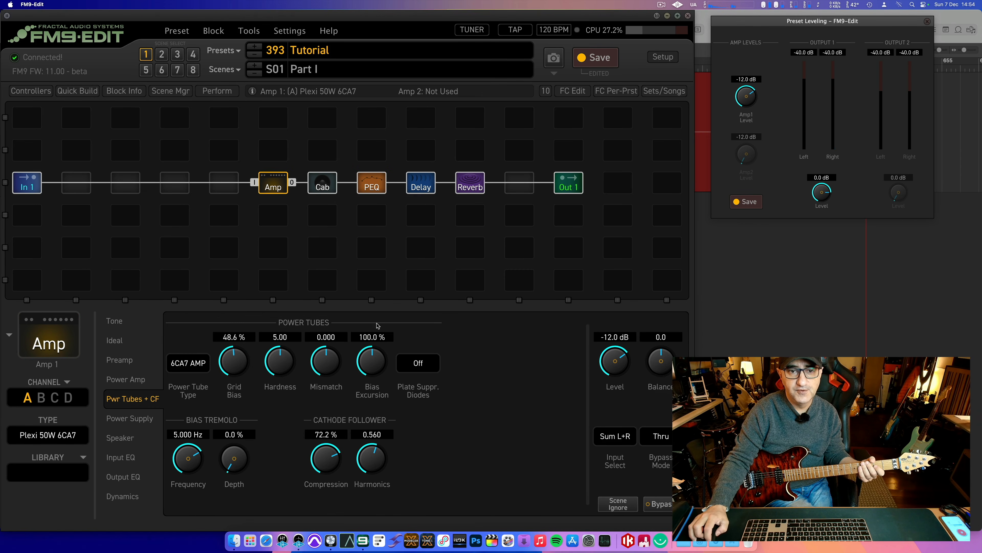
left_click(163, 324)
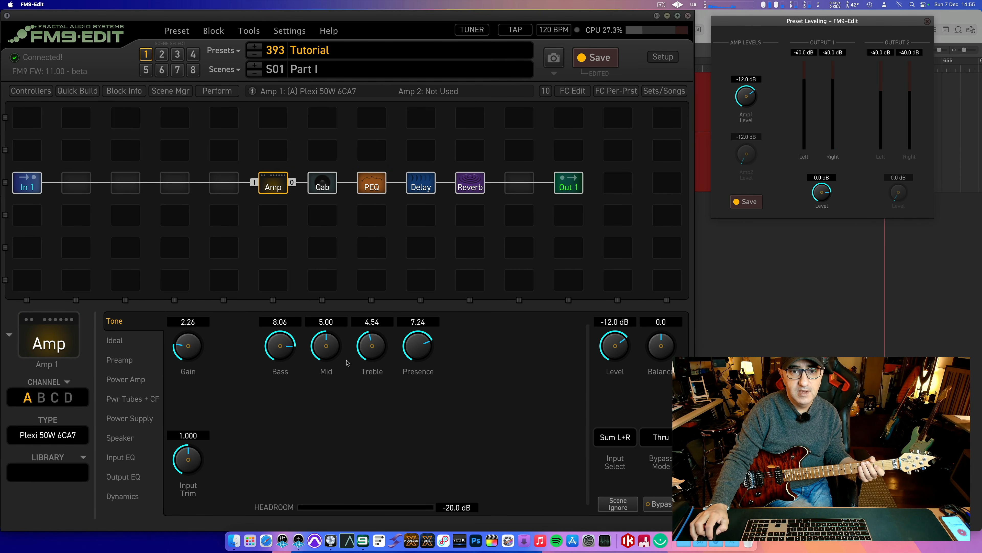
left_click_drag(374, 352, 396, 325)
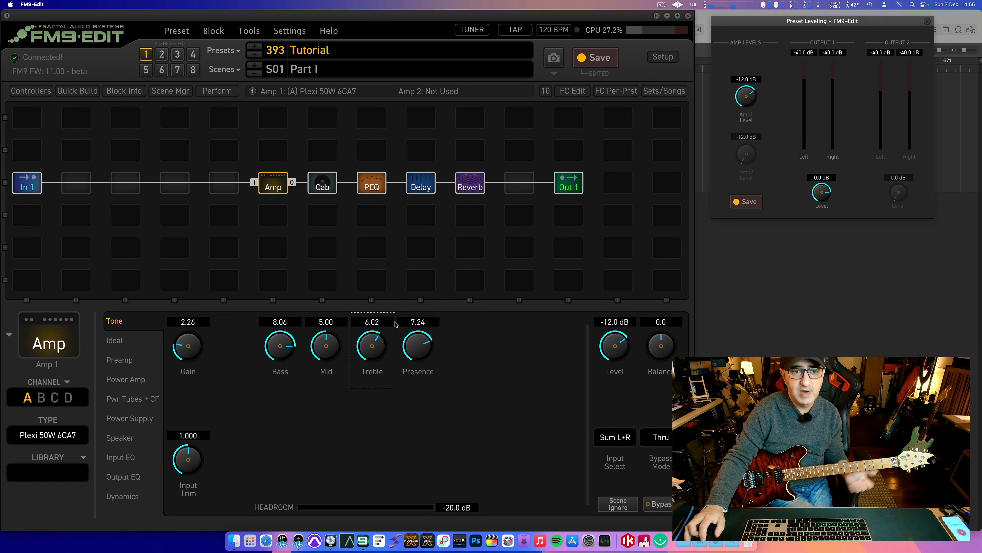
left_click_drag(194, 352, 195, 363)
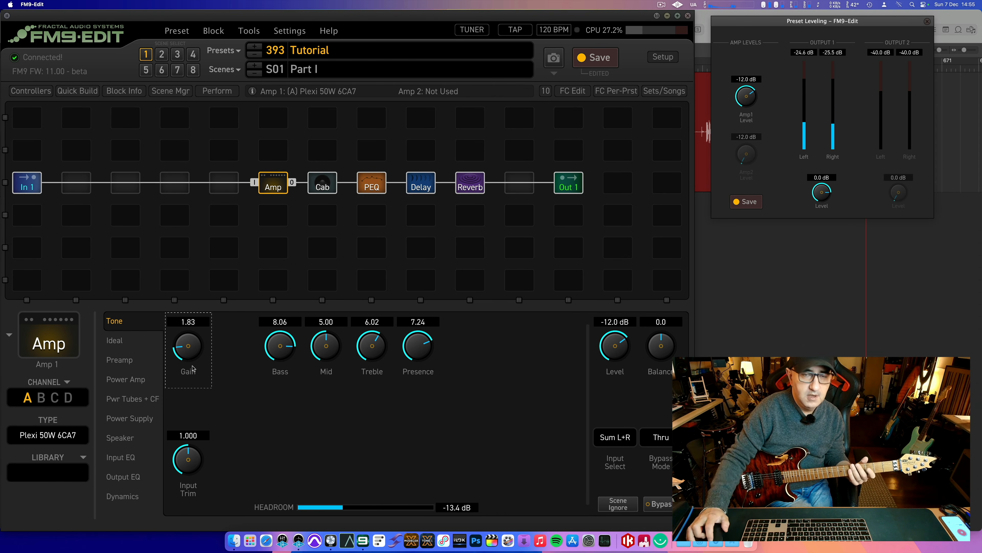
Add Drive 1 to the signal path two slots before the Amp block
left_click(222, 183)
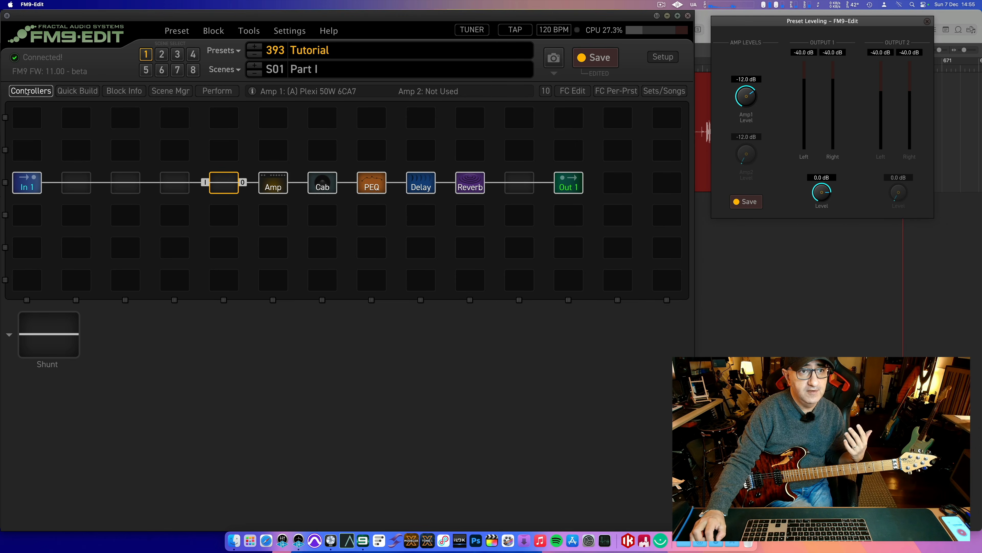
left_click(66, 91)
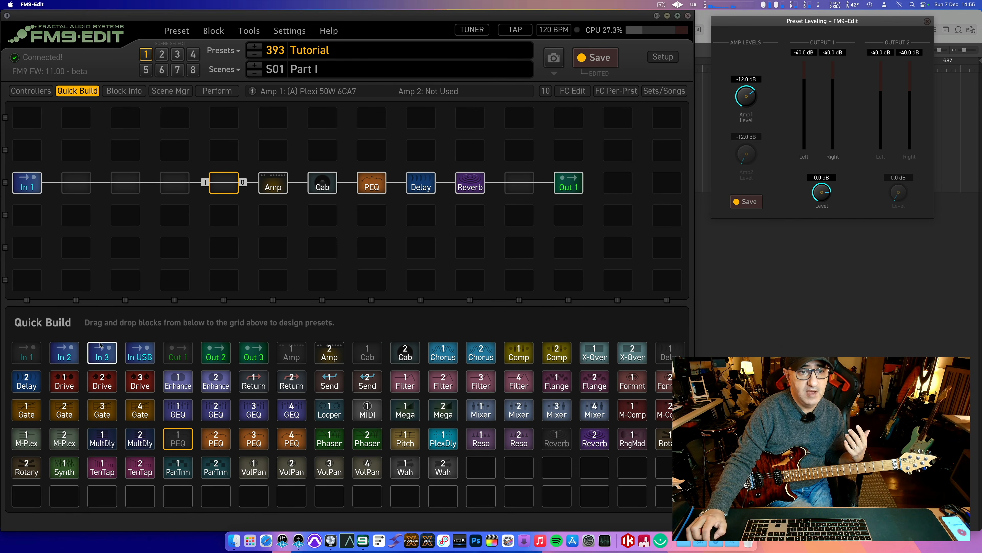
left_click_drag(70, 379, 177, 185)
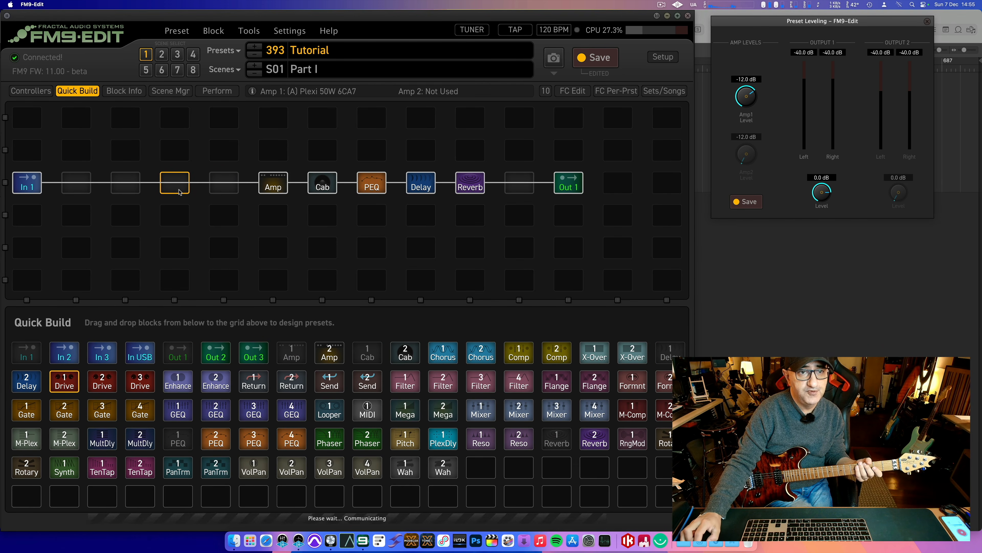
left_click(34, 95)
Set the Drive block's drive to 0.00, level to 10.00 and tone to 7.08
left_click(180, 188)
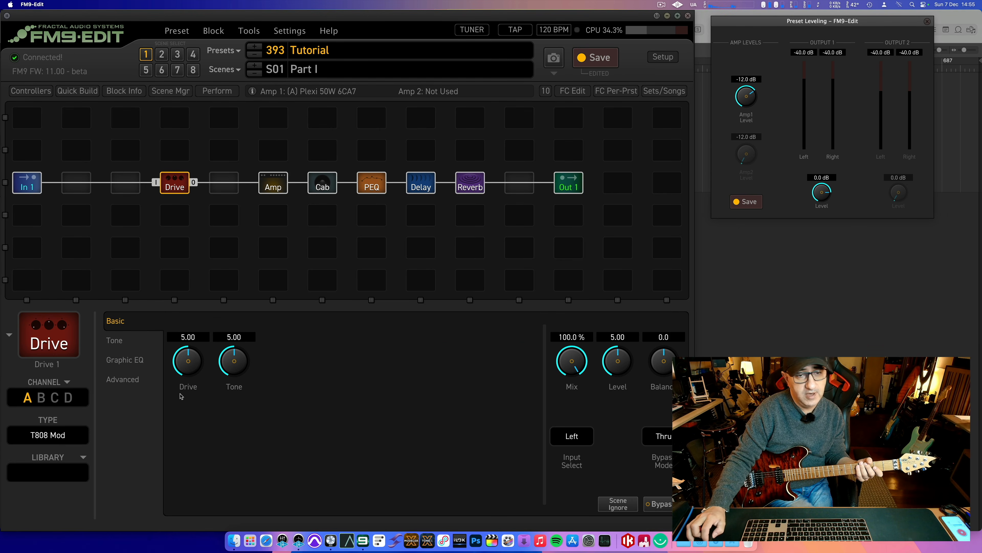
left_click(188, 367)
scroll(188, 367, "down", 10)
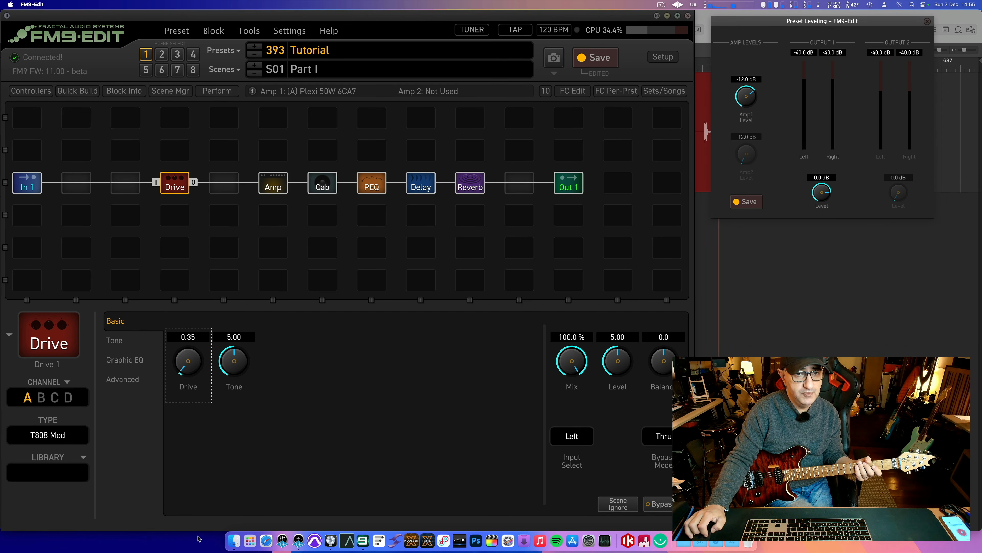
left_click_drag(619, 375, 653, 126)
left_click_drag(244, 366, 263, 318)
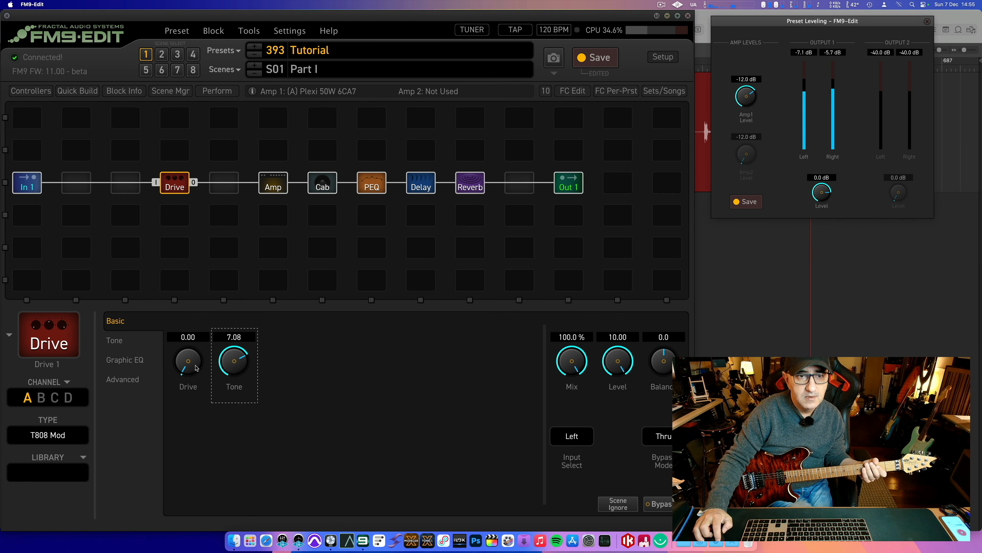
Compare the sound with the Drive block bypassed and engaged, leaving it engaged
key("space")
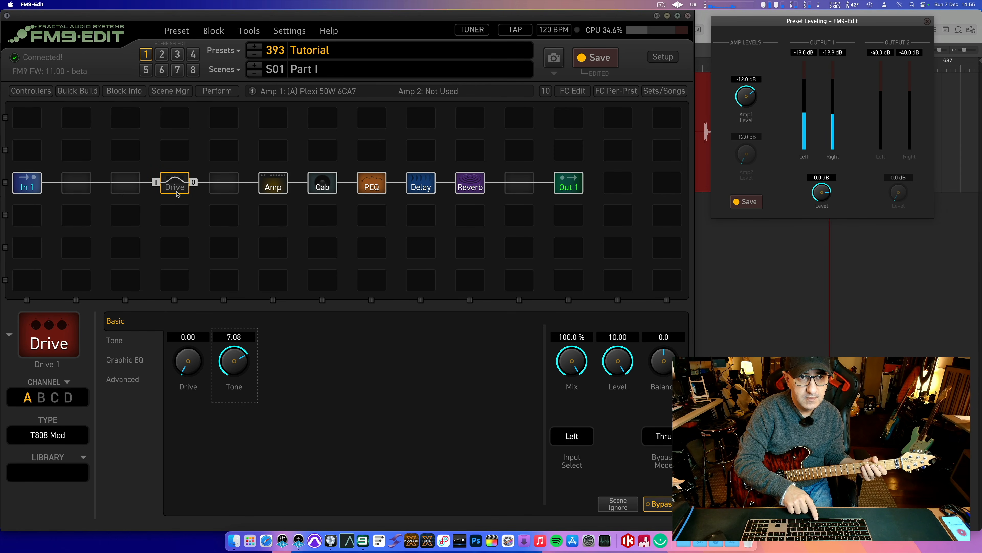
key("space")
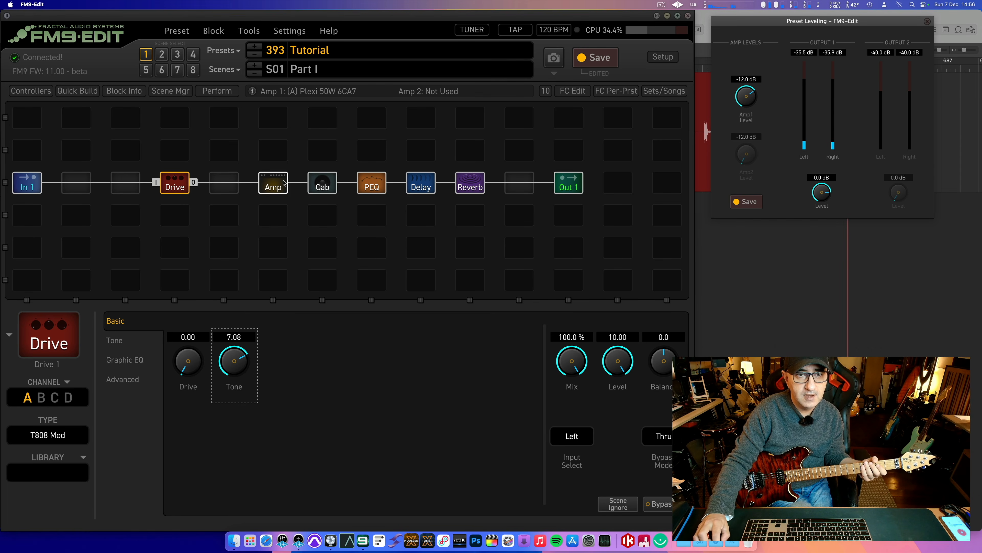
left_click(175, 182)
key("space")
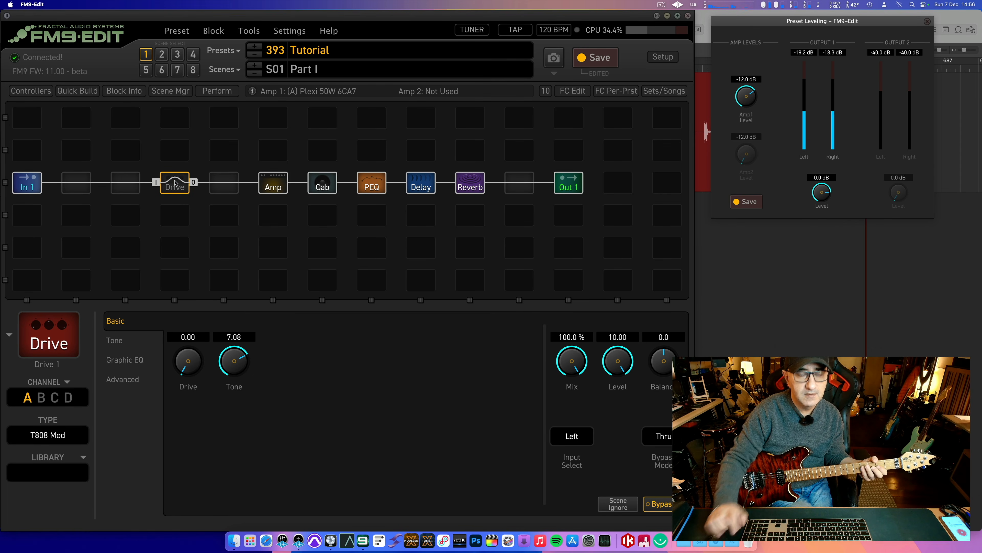
key("space")
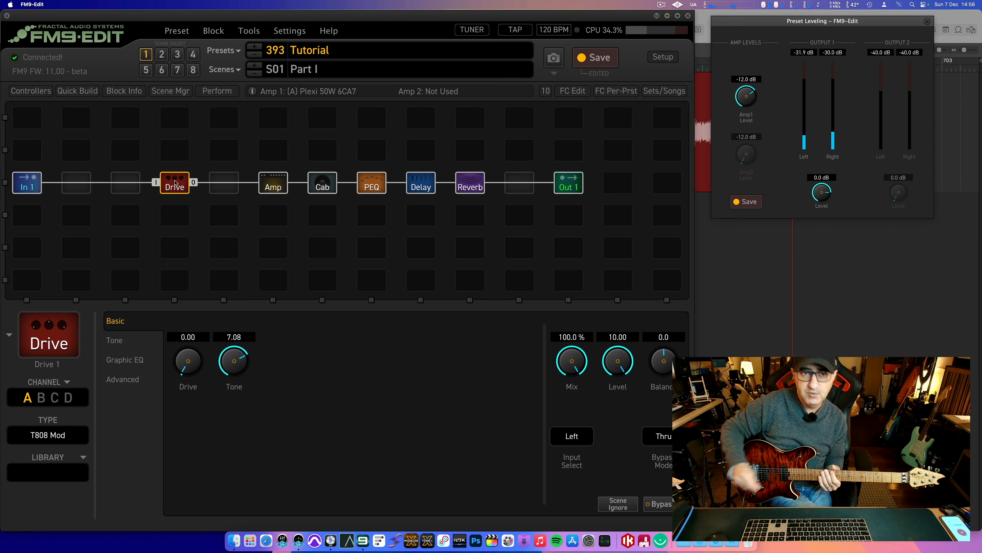
Bypass the Drive block and set the Amp block's gain to 2.61
left_click(275, 192)
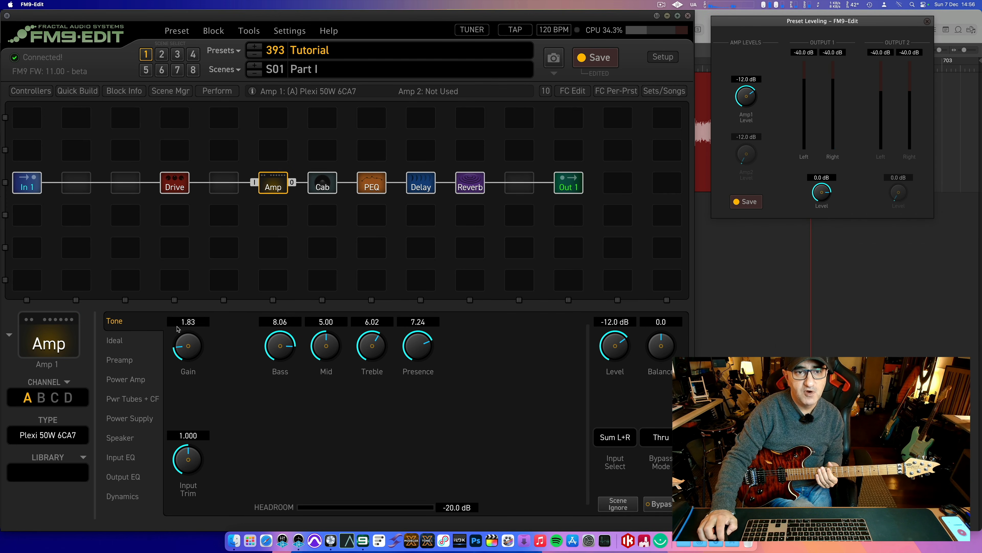
left_click_drag(178, 328, 221, 261)
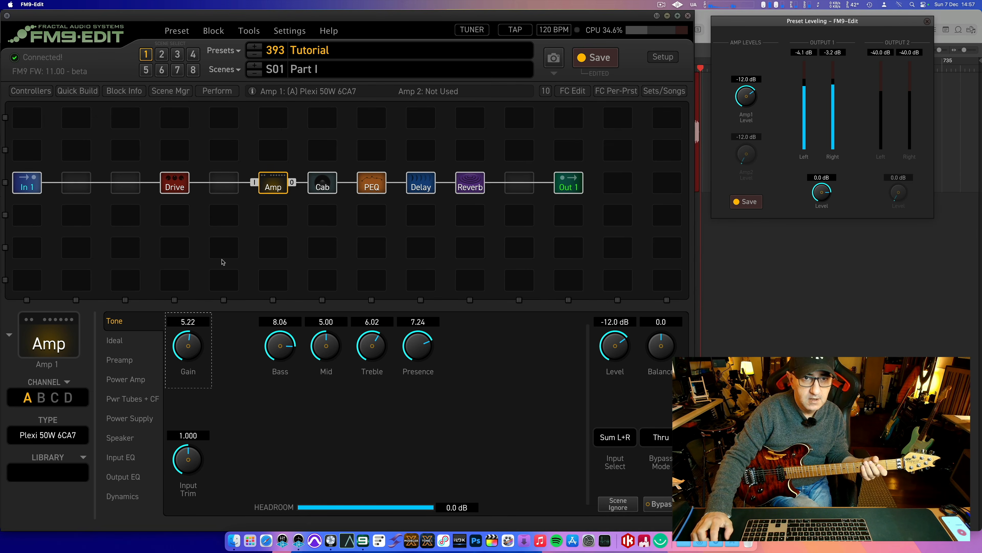
left_click(182, 187)
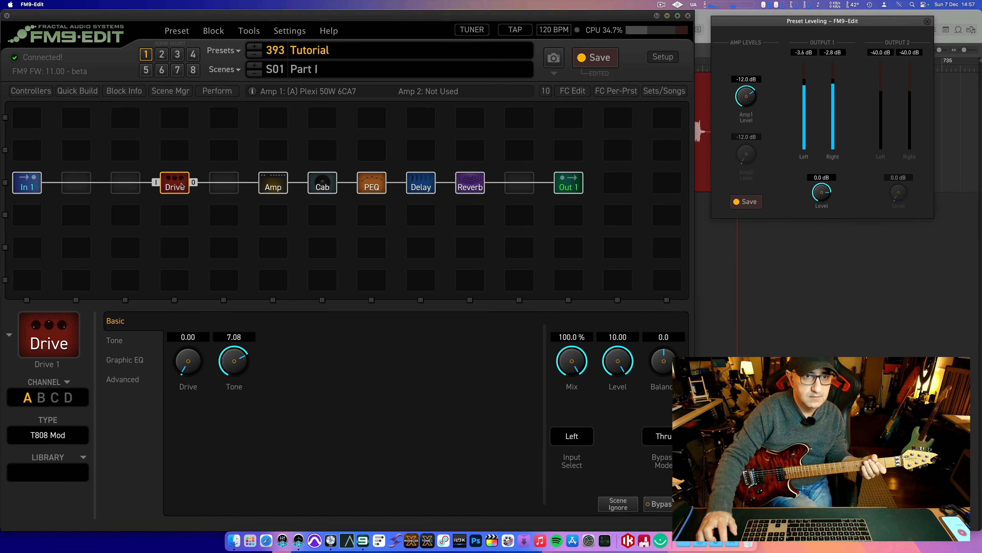
key("space")
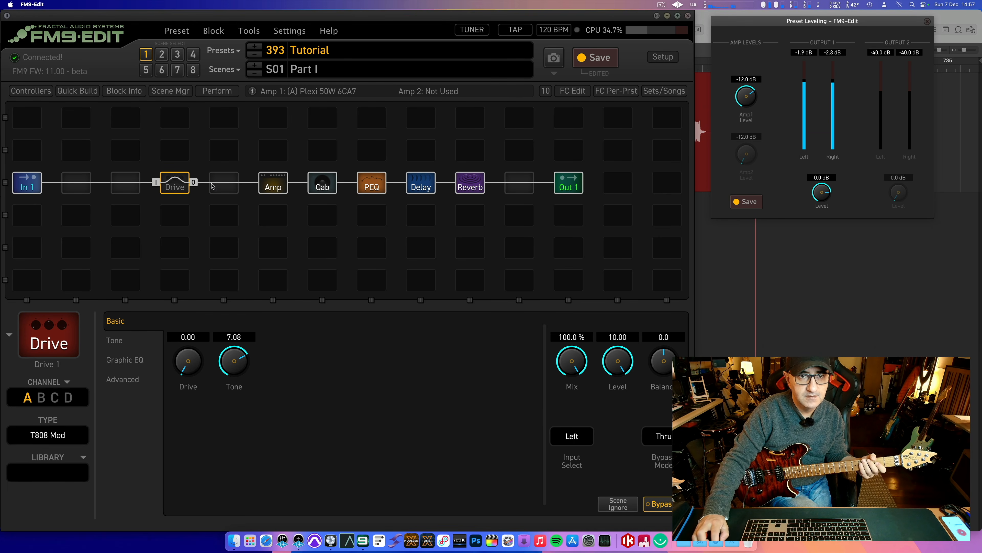
left_click(275, 188)
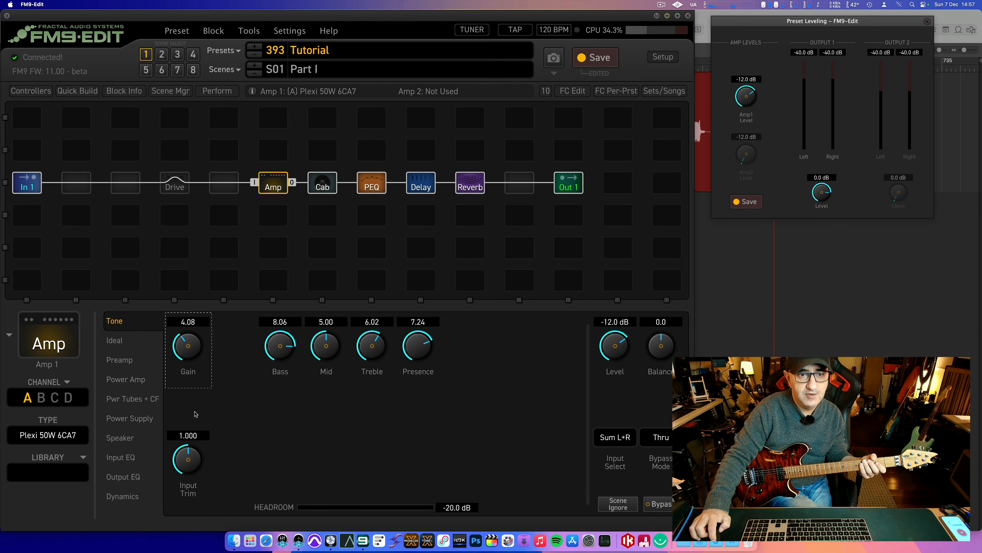
left_click_drag(199, 455, 198, 459)
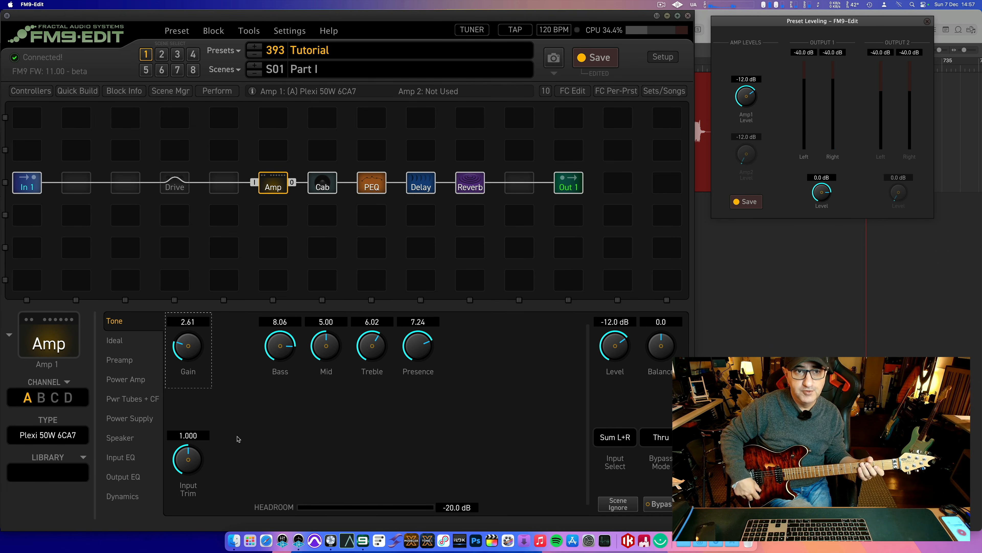
Close the gaps in the signal path by moving Drive, Amp, Cab, PEQ, Delay, Reverb and Out 1 into consecutive slots after In 1
left_click_drag(174, 185, 86, 189)
left_click_drag(275, 187, 125, 188)
left_click_drag(322, 185, 174, 187)
left_click_drag(367, 189, 224, 188)
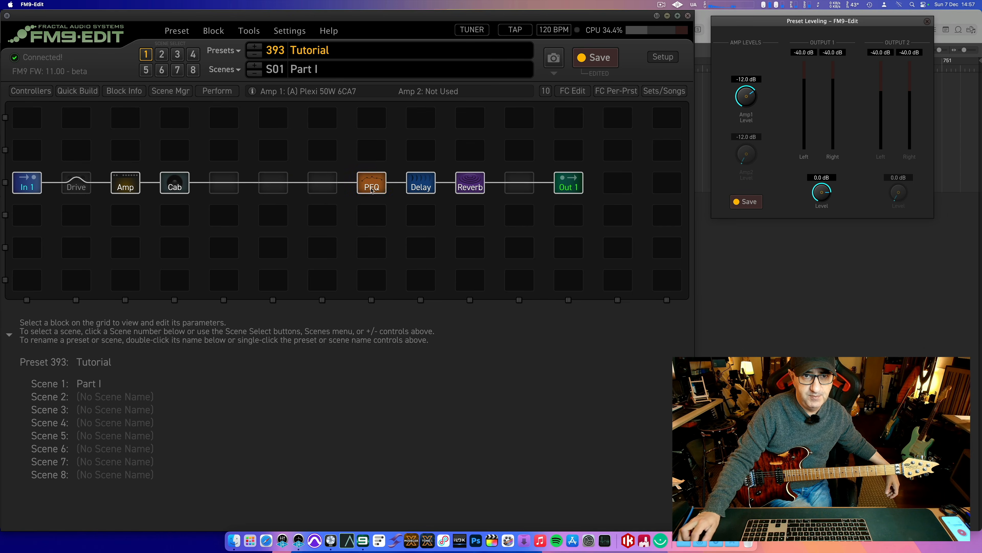
left_click_drag(404, 189, 273, 186)
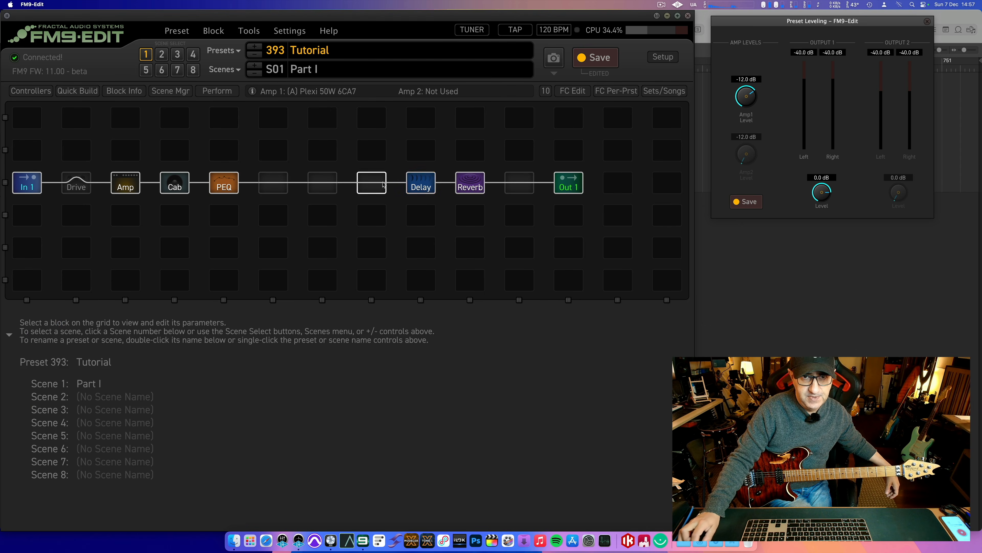
left_click_drag(470, 185, 322, 185)
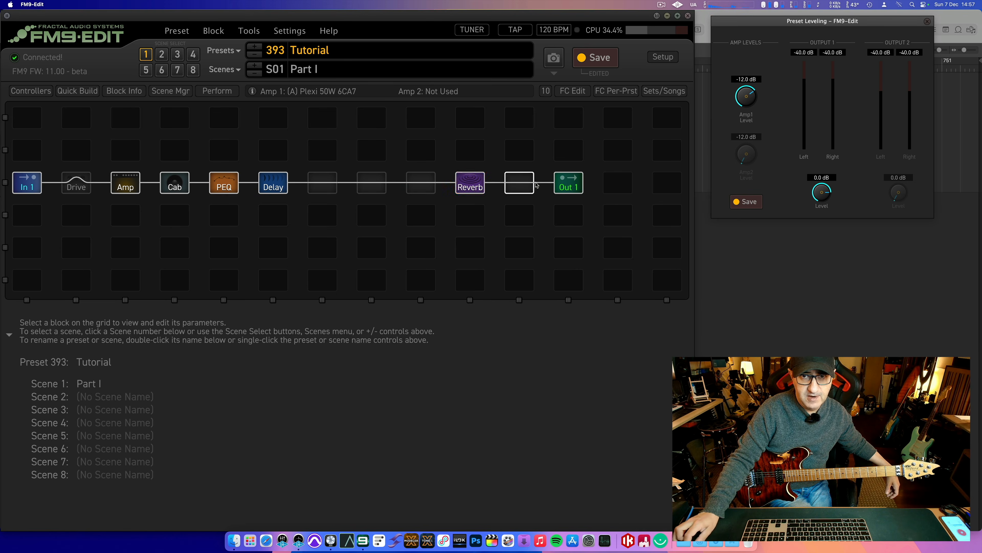
left_click_drag(564, 186, 372, 185)
left_click(371, 185)
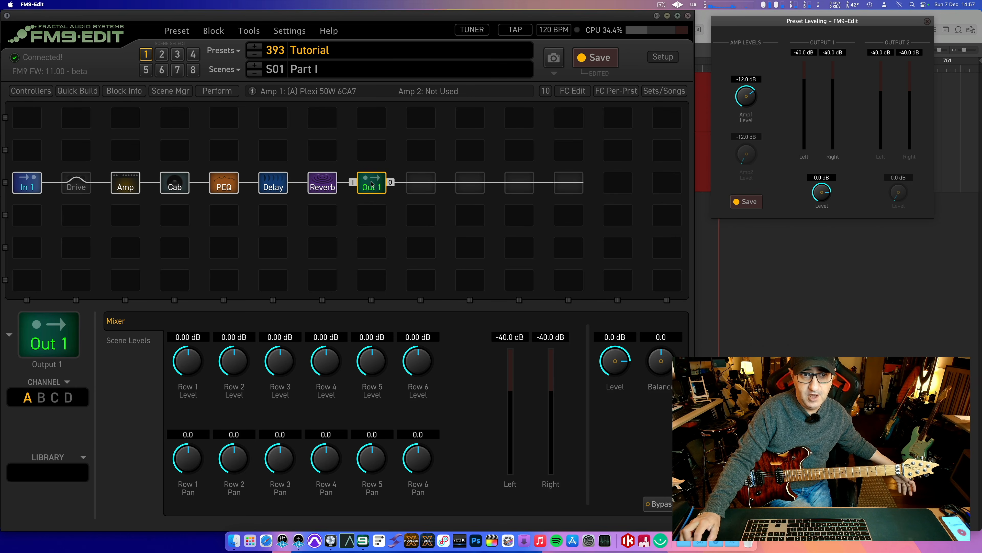
left_click(143, 335)
left_click(143, 328)
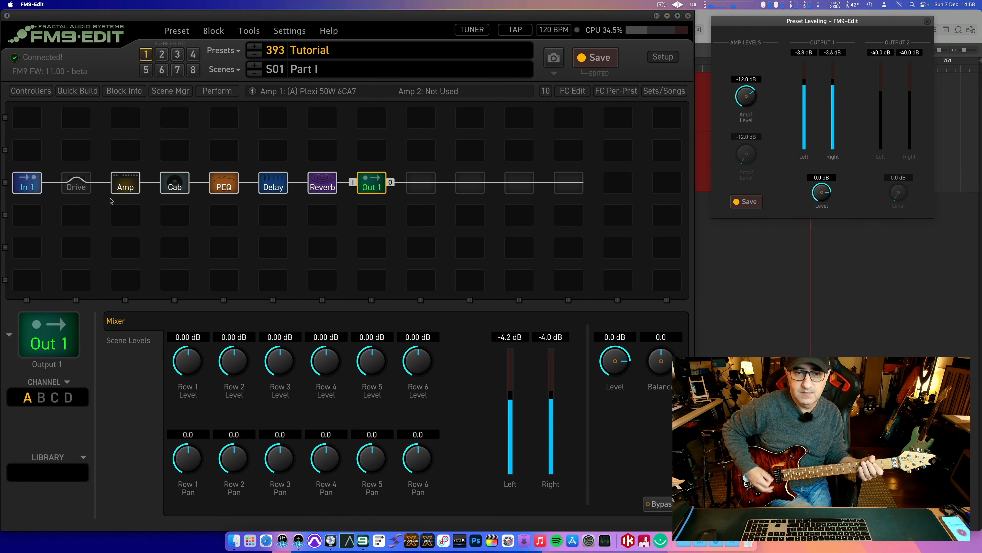
Compare the Amp block's channel and the block bypass states between scenes 1 and 2, ending on scene 1
left_click(125, 189)
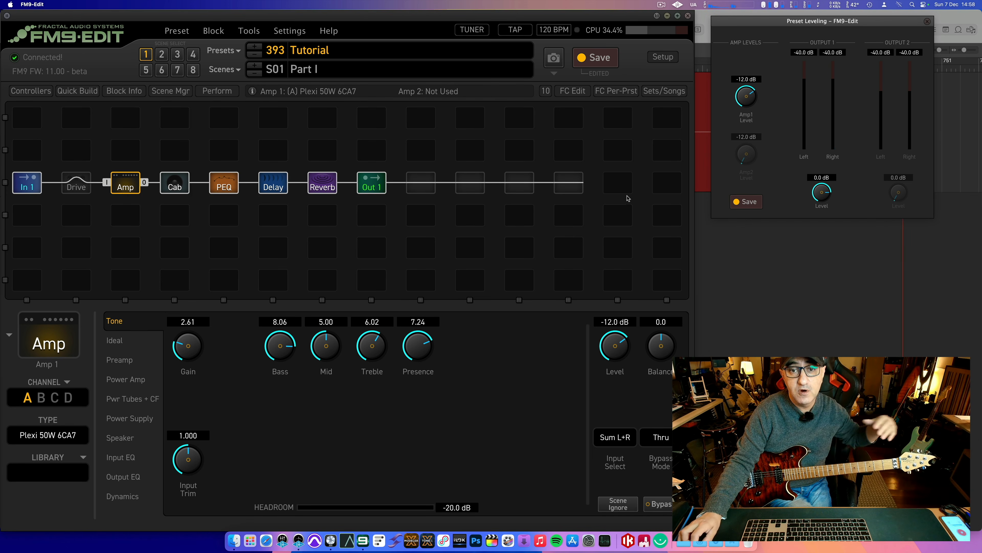
left_click(161, 55)
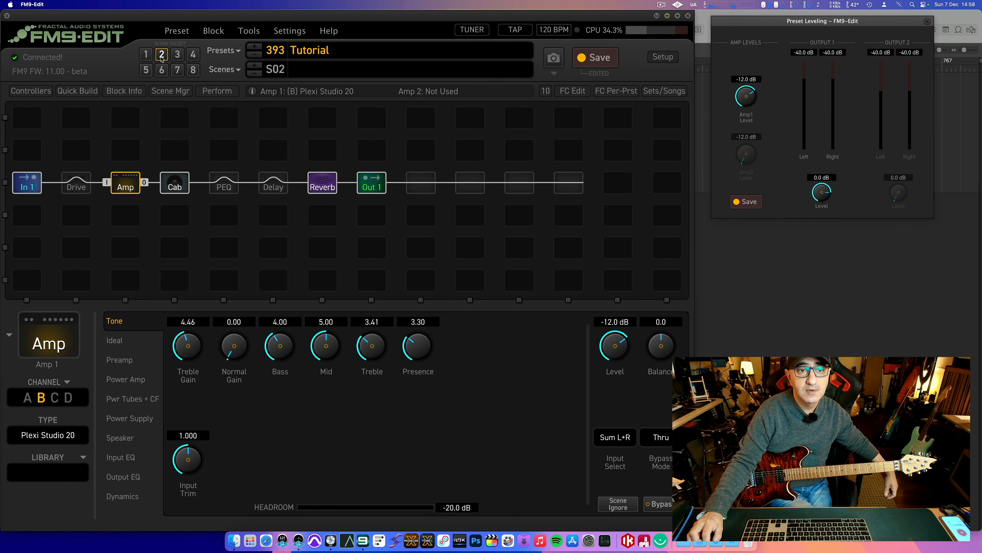
left_click(147, 58)
left_click(161, 56)
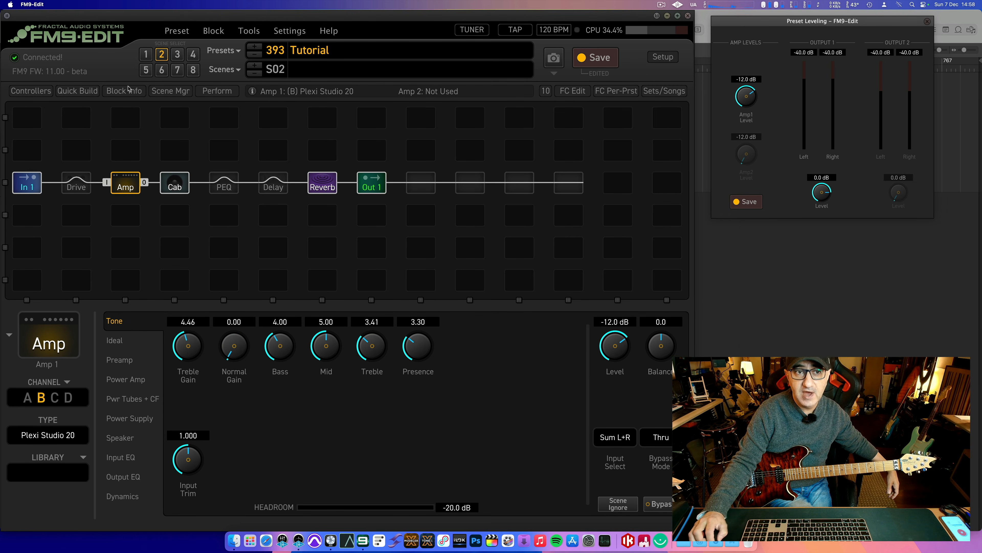
left_click(145, 55)
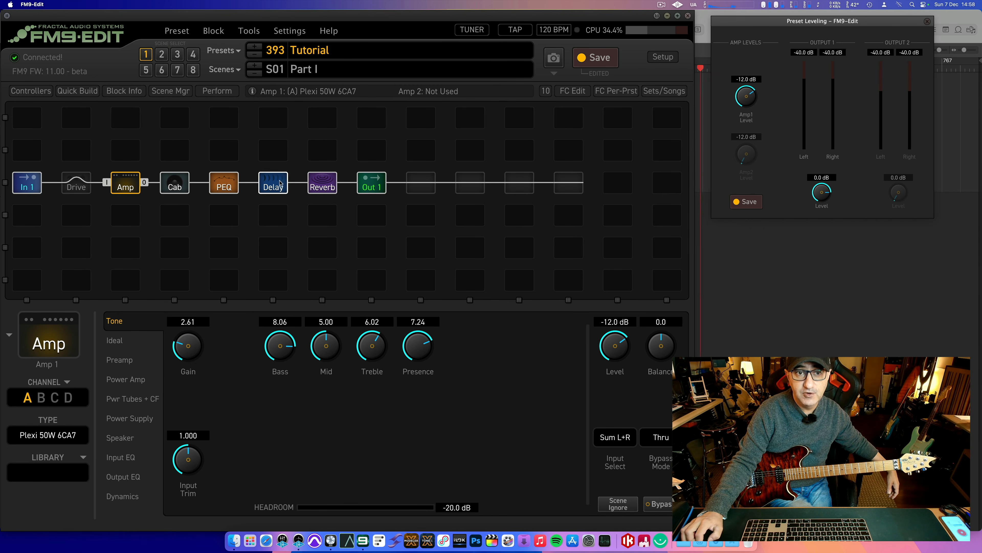
left_click(160, 57)
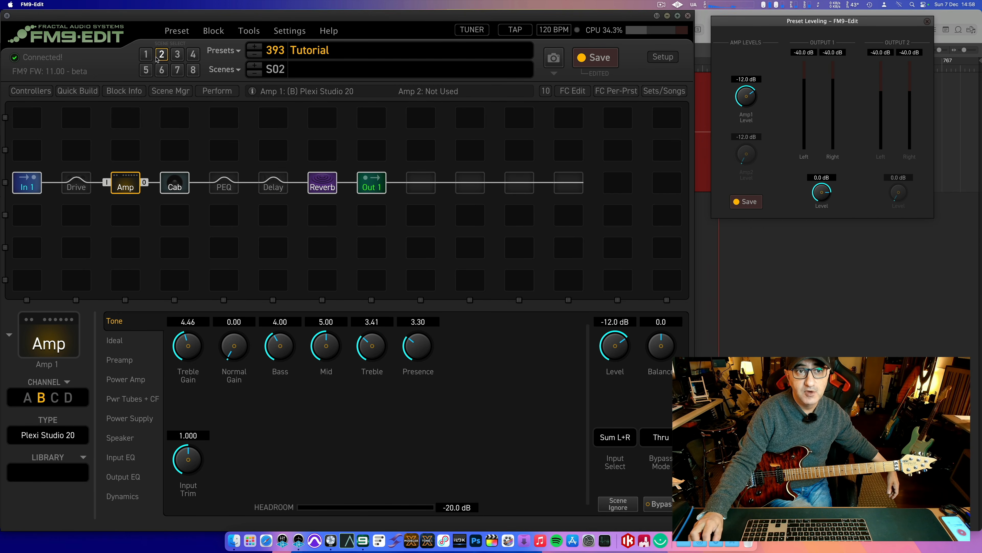
left_click(147, 57)
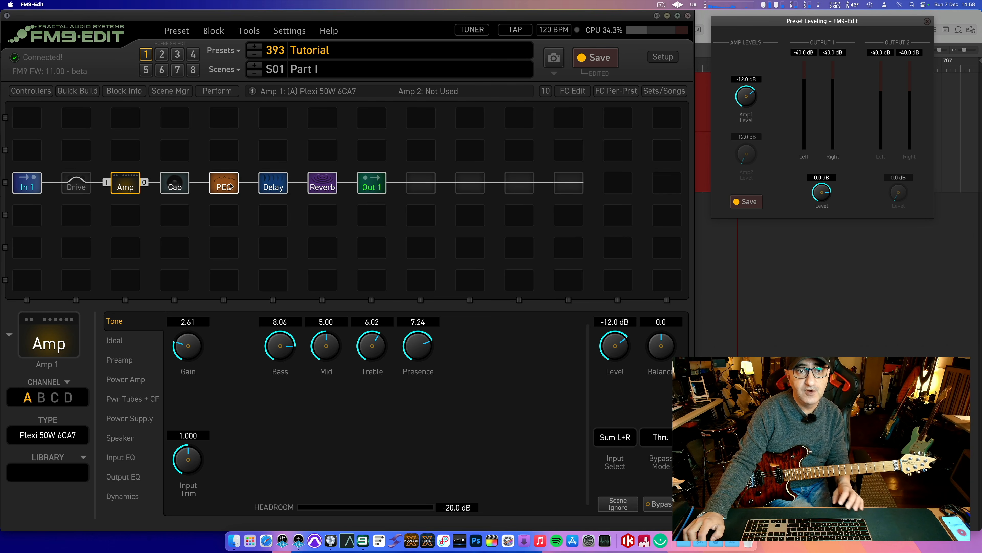
Bypass the Delay and Reverb blocks in scene 1 and save the preset
left_click(275, 187)
key("space")
left_click(321, 187)
key("space")
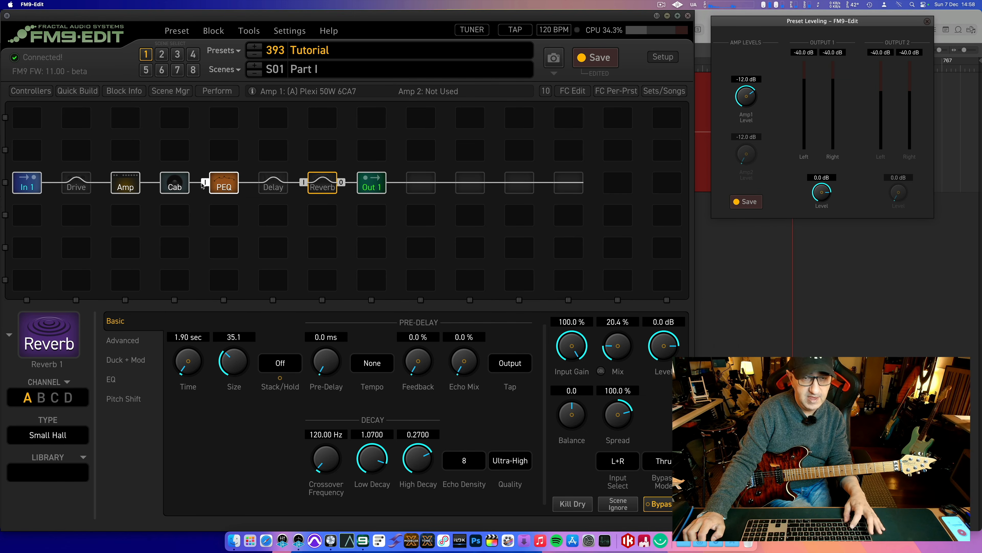
key("super+s")
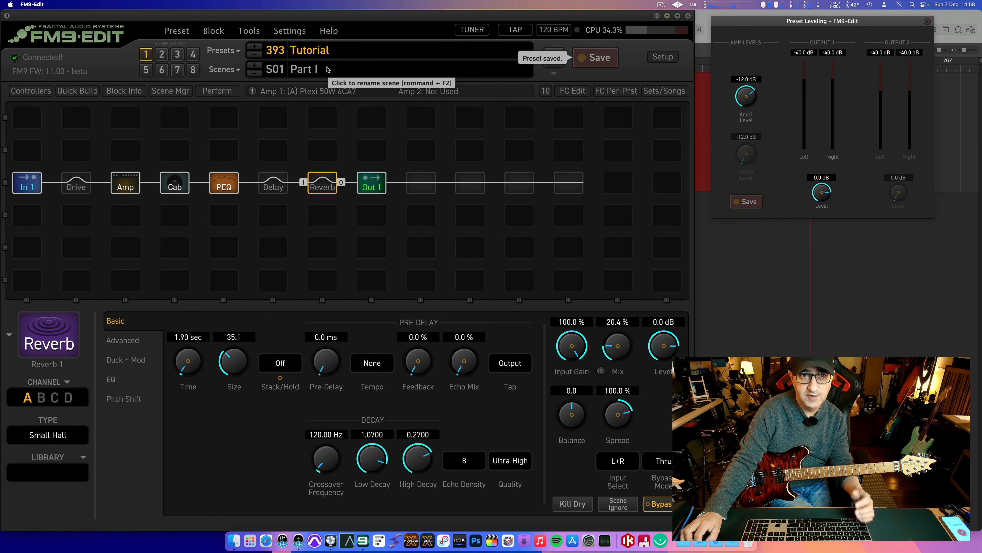
Switch to scene 2 and name it Part II
left_click(162, 56)
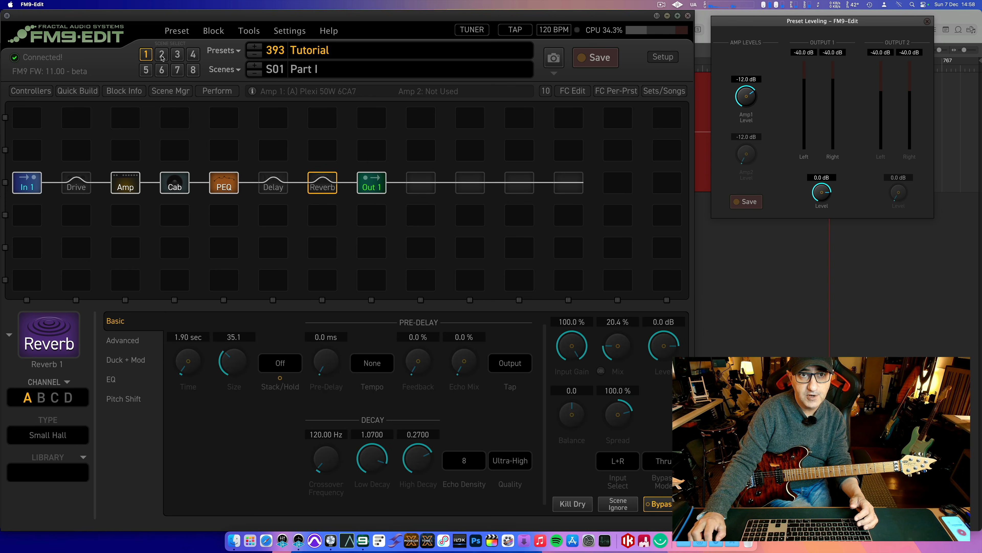
left_click(302, 70)
type("Part II")
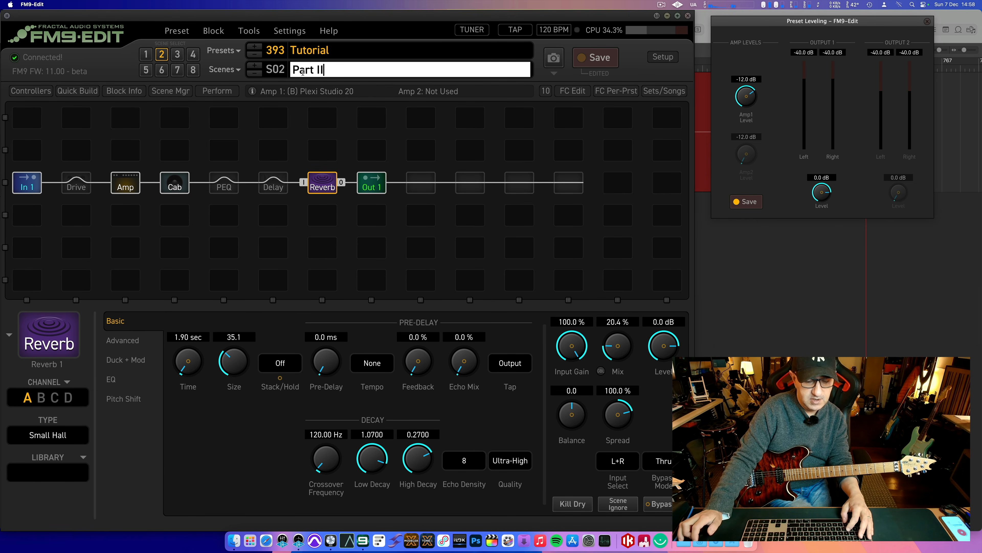
key("Return")
Engage the Delay and Drive blocks in scene 2 and save the preset
left_click(281, 185)
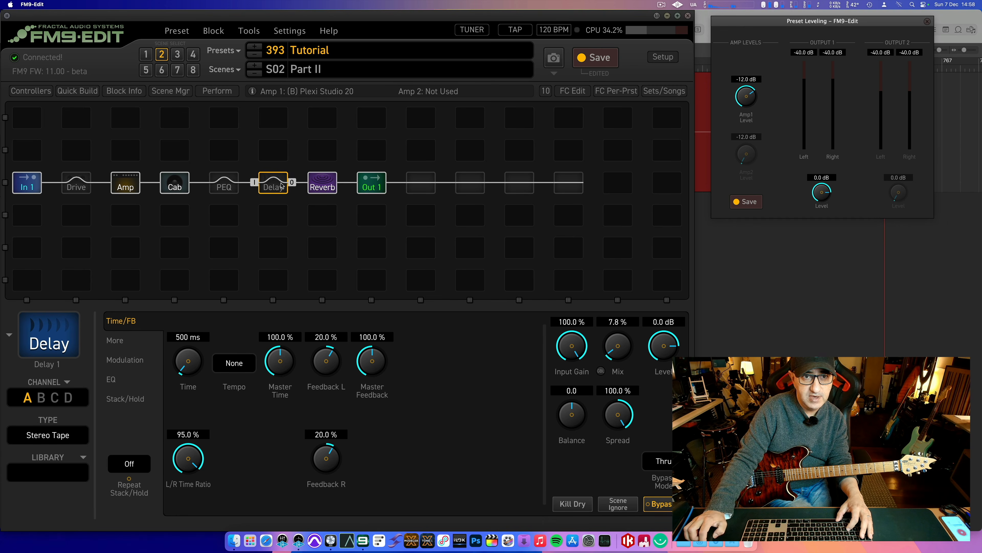
left_click(76, 186)
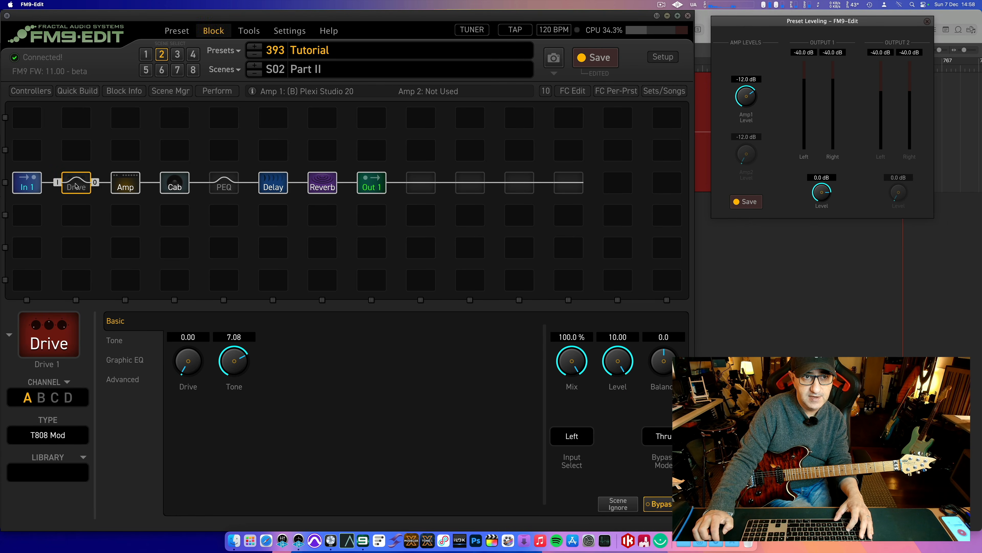
key("space")
key("super+s")
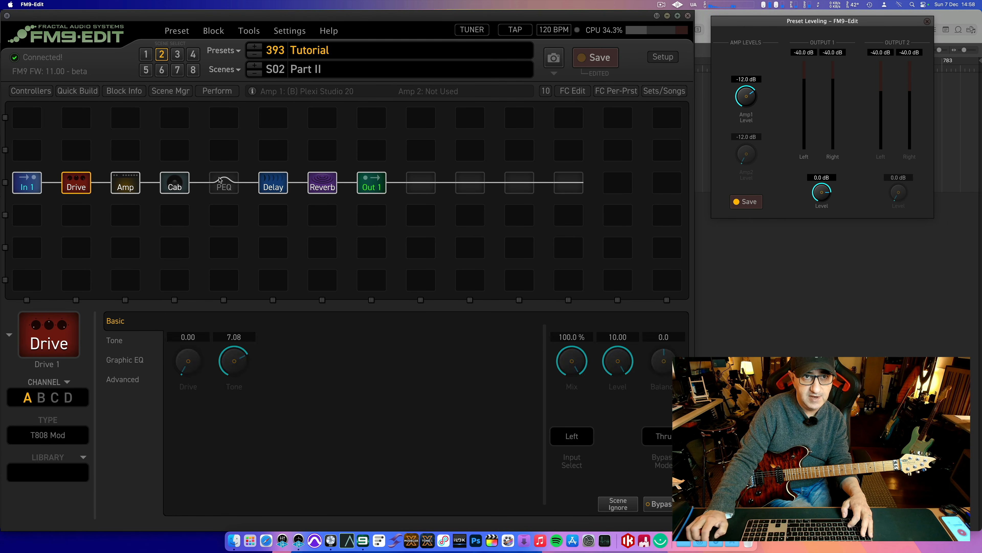
Compare the sounds of scenes 1 and 2, ending on scene 2, and look briefly at the tuner
left_click(146, 56)
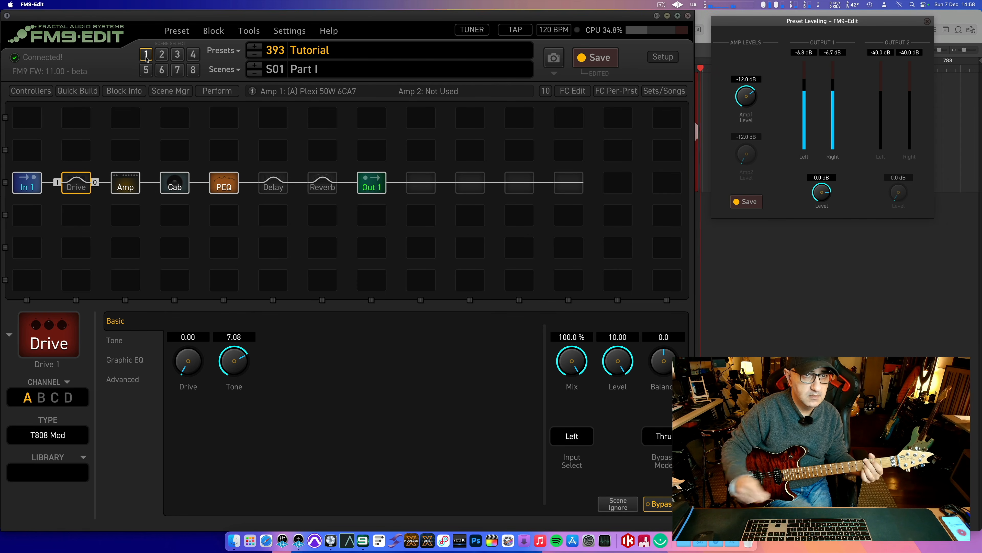
left_click(161, 55)
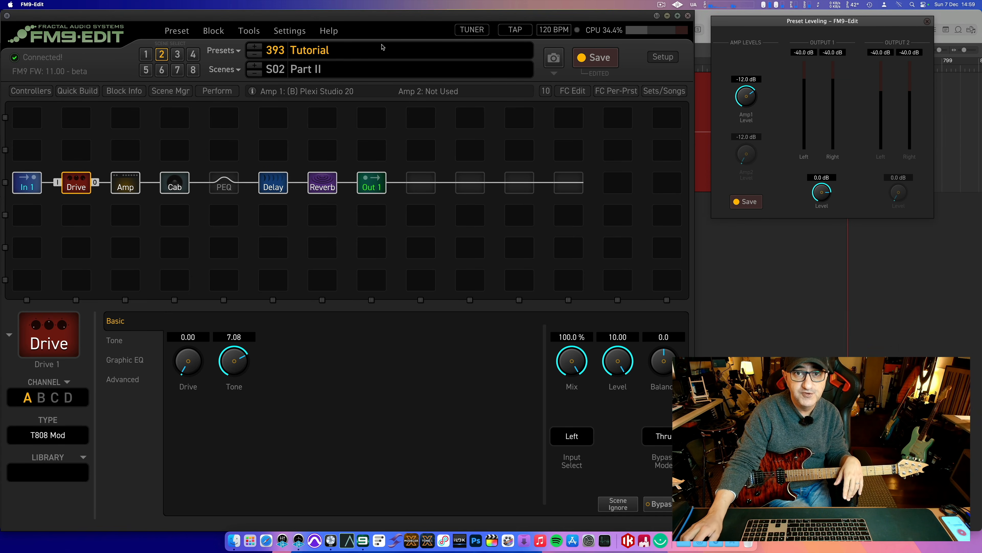
left_click(471, 30)
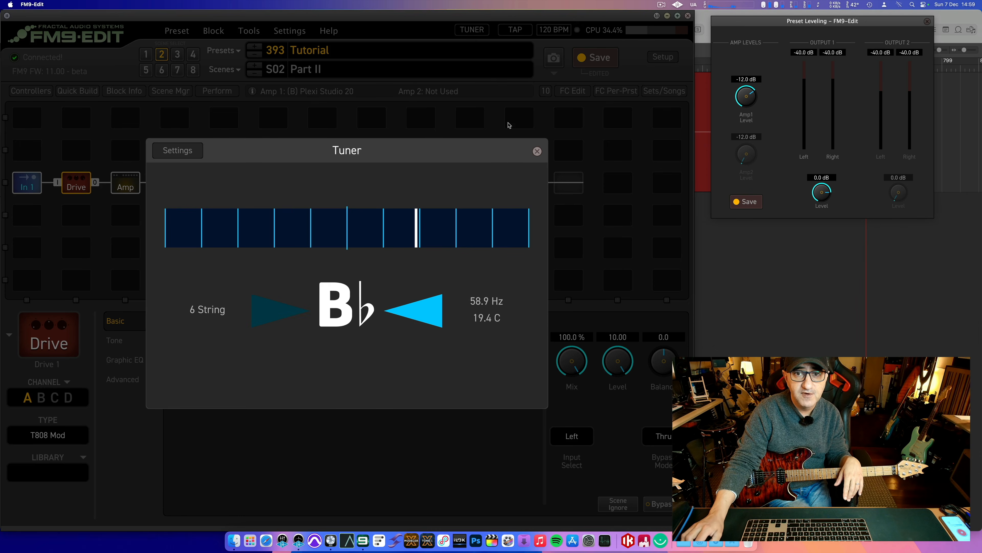
left_click(537, 151)
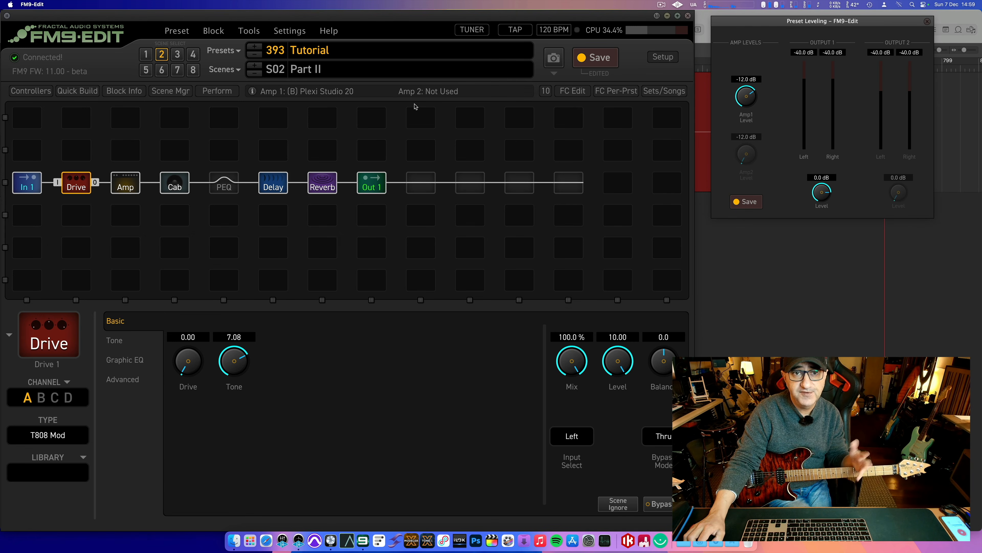
Review the global setup pages from Config through Out 1 EQ, and return to the Amp block's settings
left_click(662, 56)
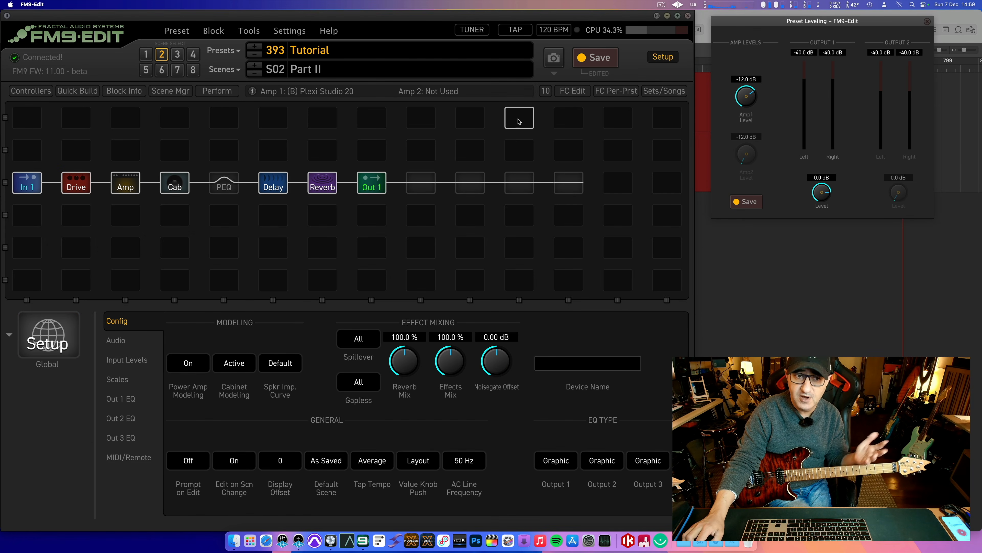
left_click(118, 341)
left_click(137, 360)
left_click(128, 381)
left_click(133, 399)
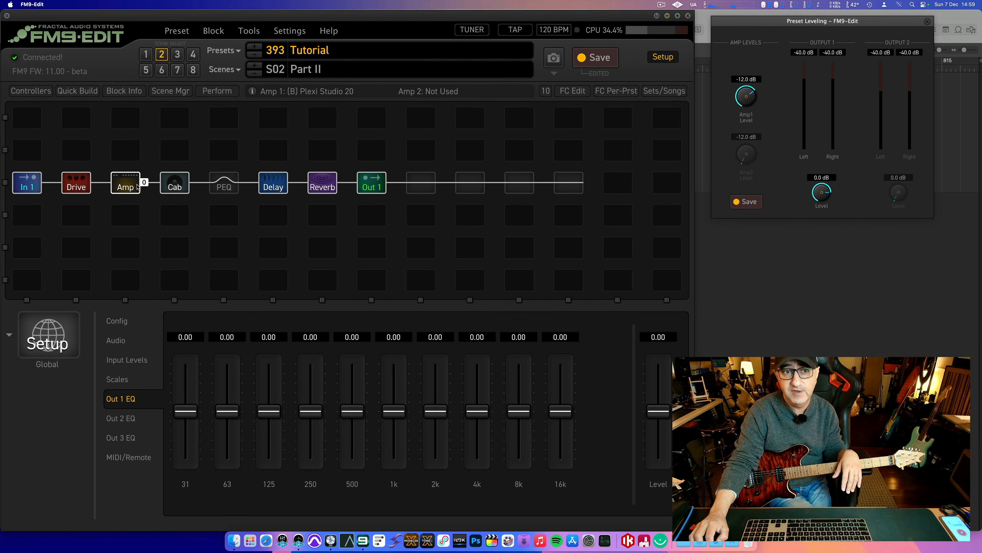
left_click(96, 188)
left_click(128, 183)
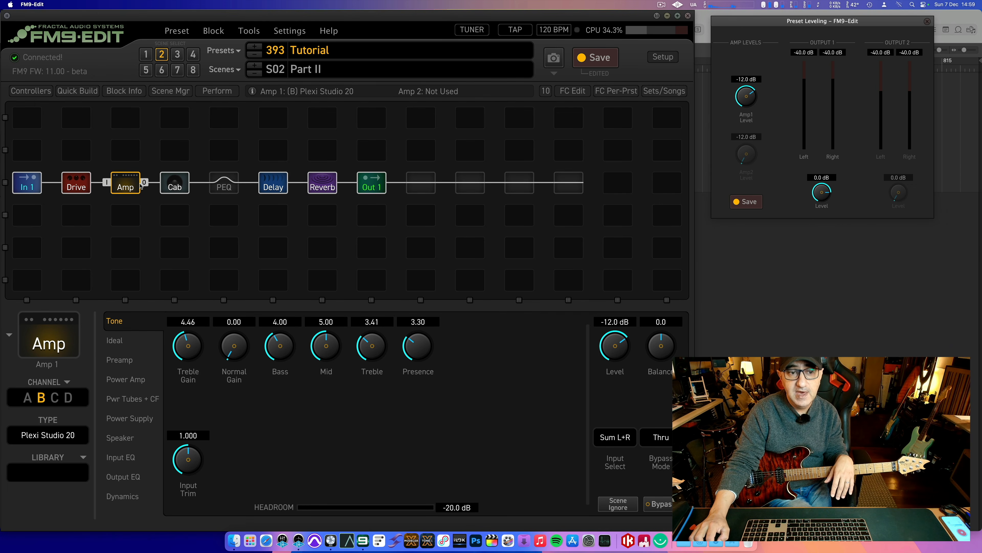